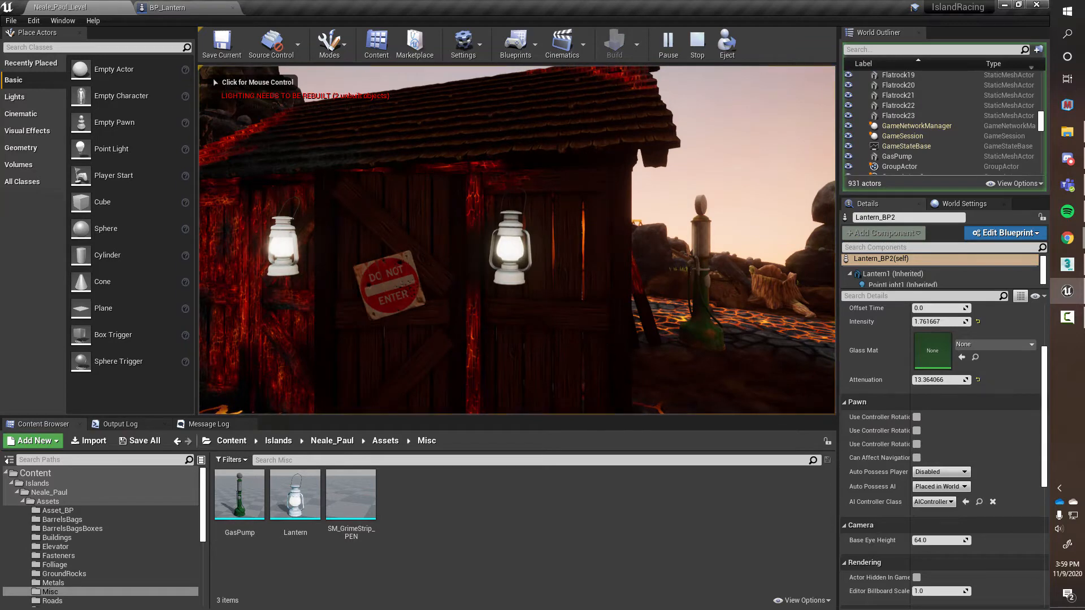
- Examine the lanterns on the shed in the running game, and end the play session
click(635, 340)
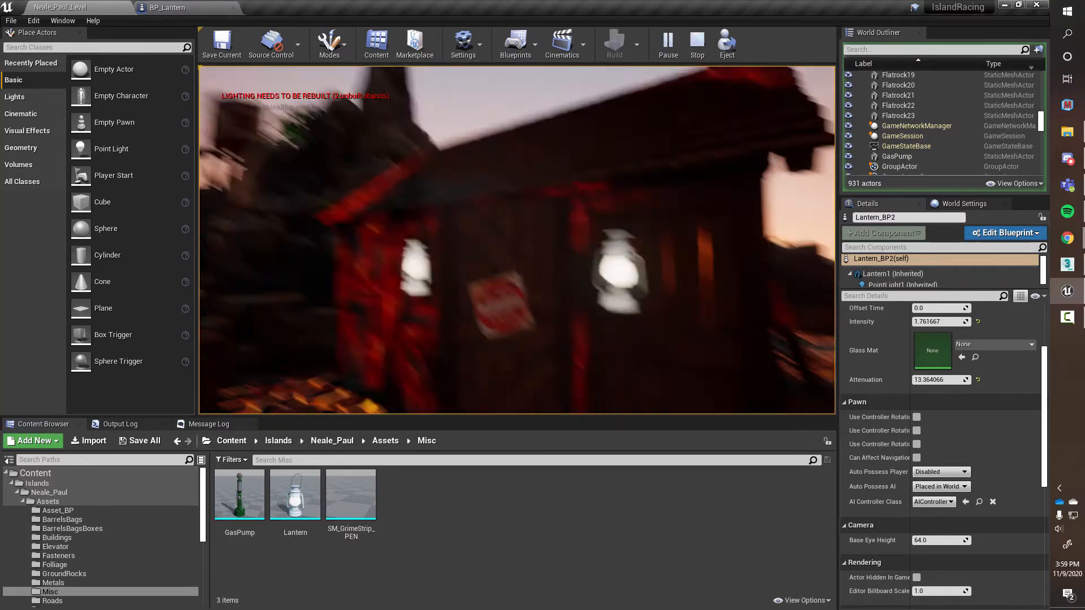
key(shift+F1)
key(Escape)
right_drag(421, 408, 480, 408)
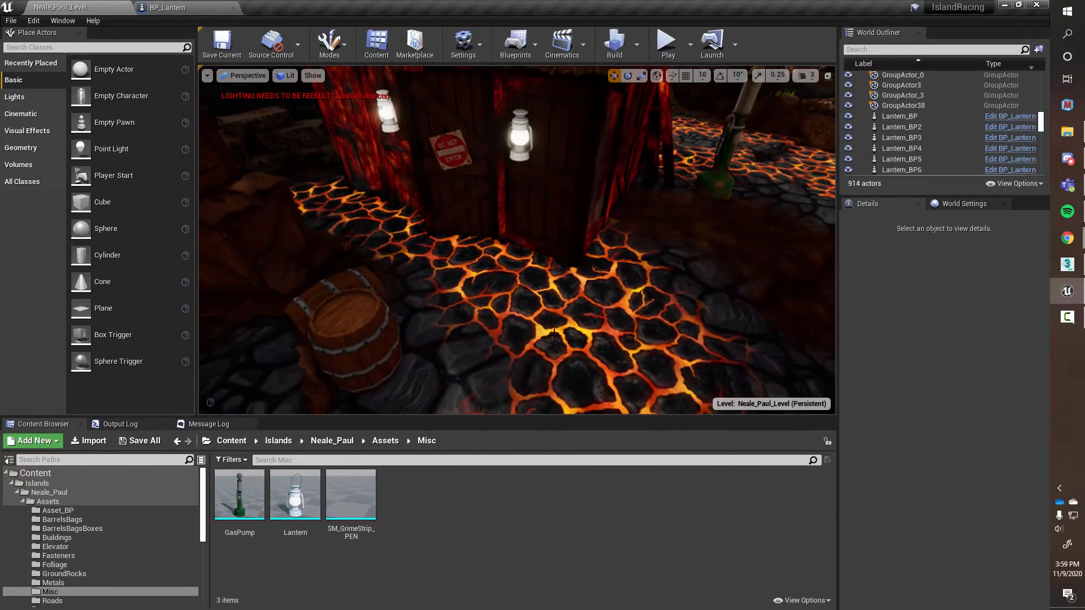
- Place a BP_Lantern from the Asset_BP folder in front of the wooden shed
click(58, 510)
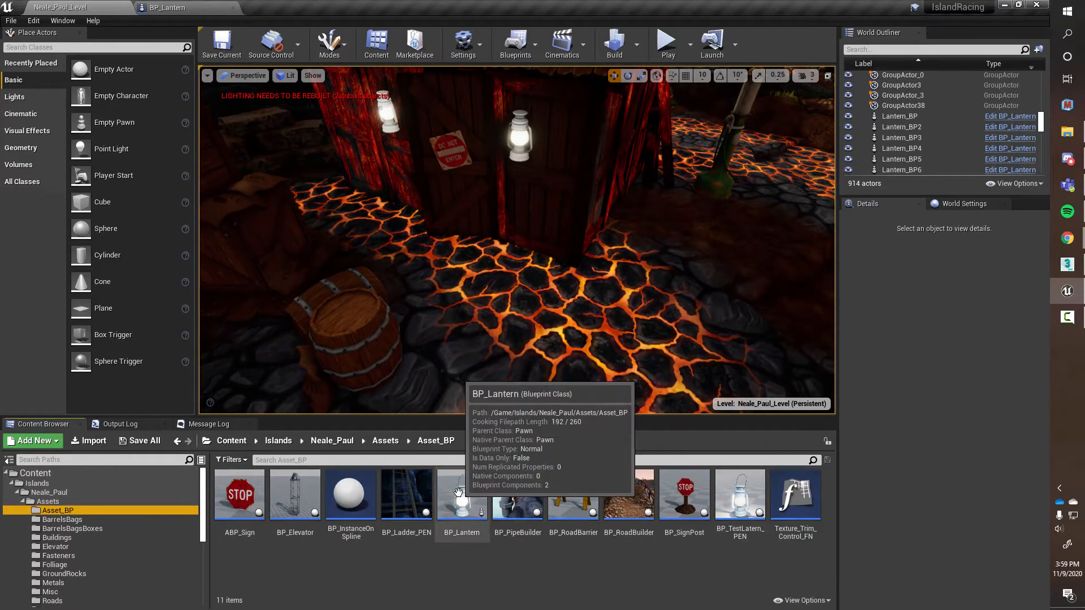
drag(462, 496, 534, 217)
right_drag(534, 217, 610, 71)
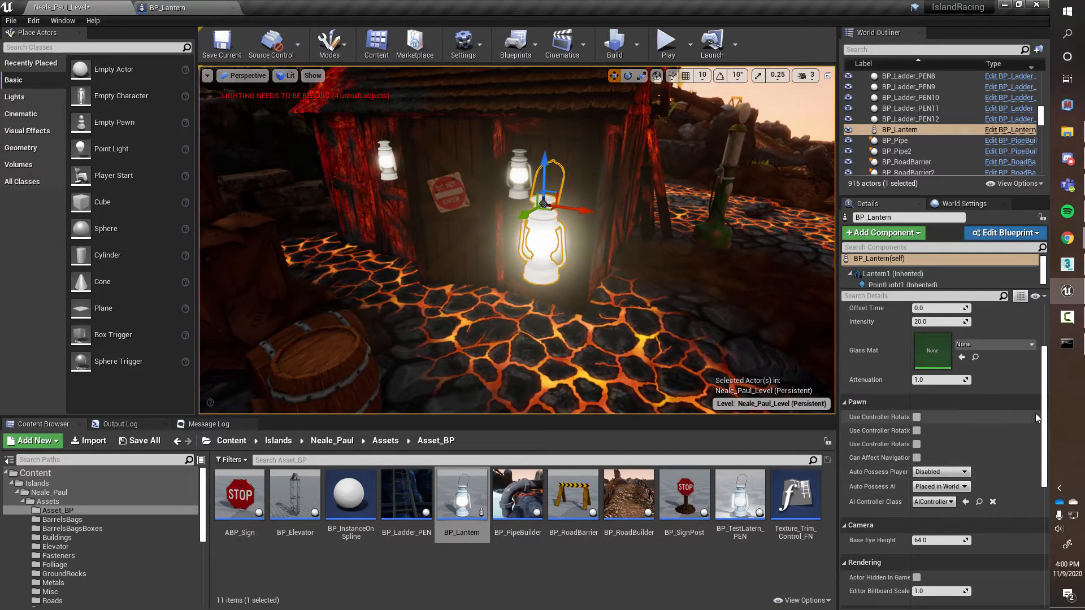
- Set the newly placed lantern's Intensity to about 0.92, inspect its glow, and delete it from the level
scroll(1034, 396, up, 3)
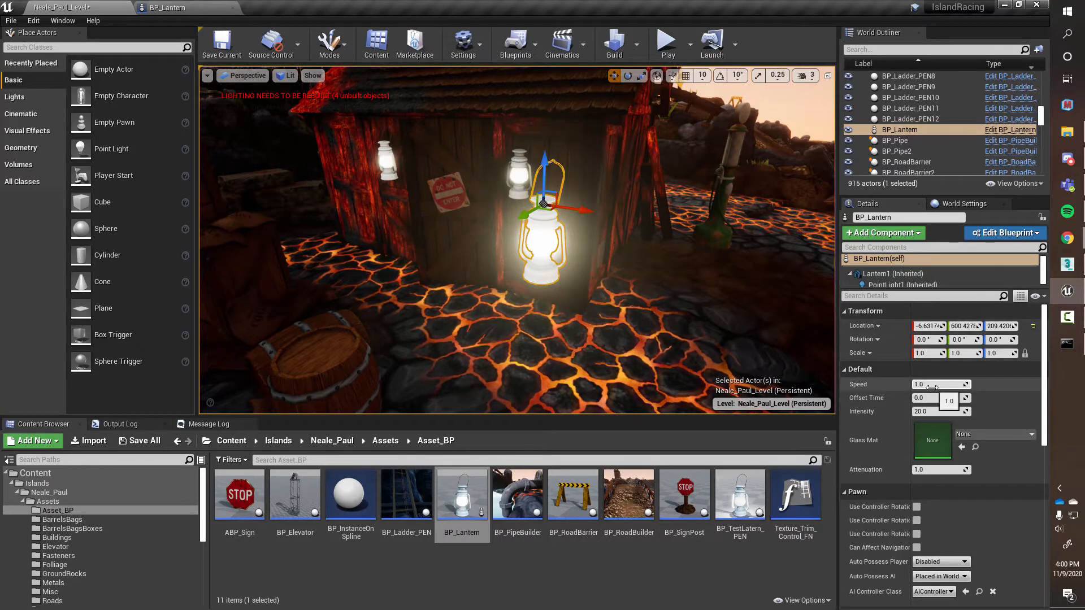
drag(933, 411, 904, 412)
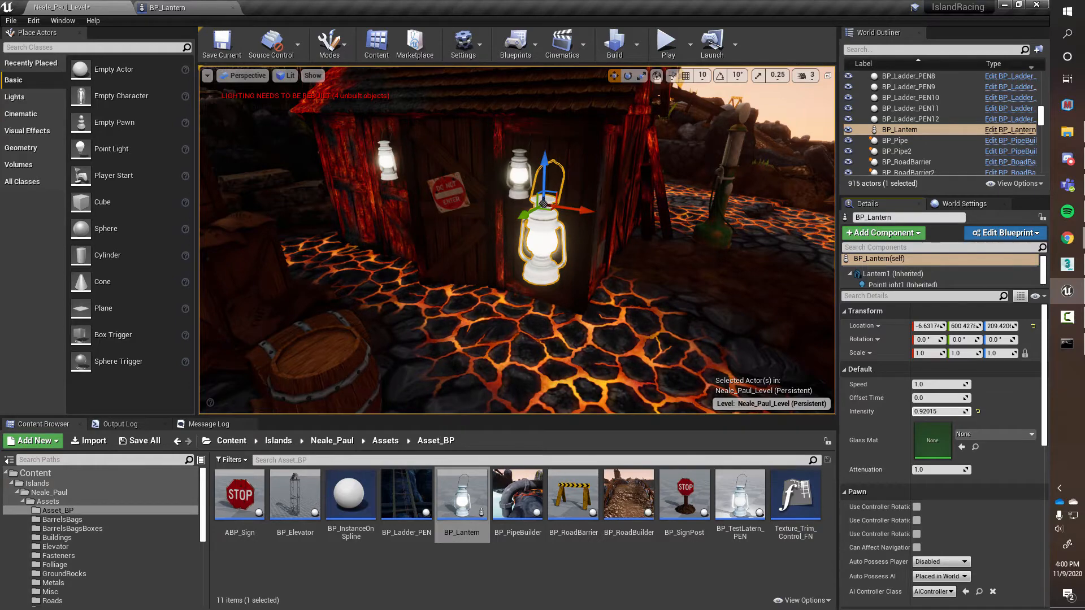
right_drag(622, 315, 622, 315)
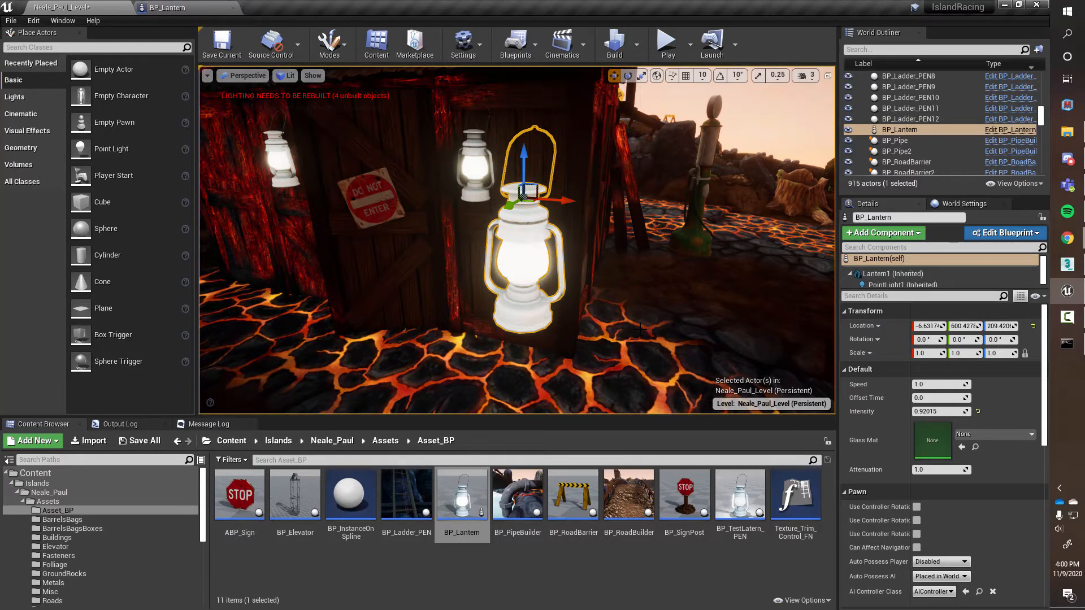
key(Delete)
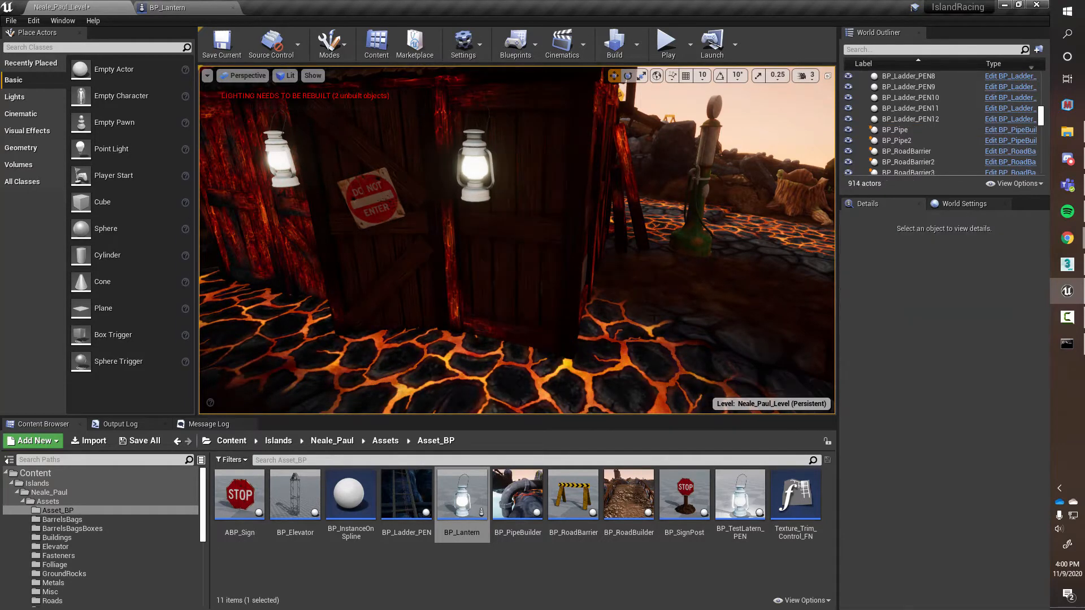
- Review the BP_Lantern Blueprint's Viewport, Construction Script, Event Graph and Lantern Light Timeline
click(168, 7)
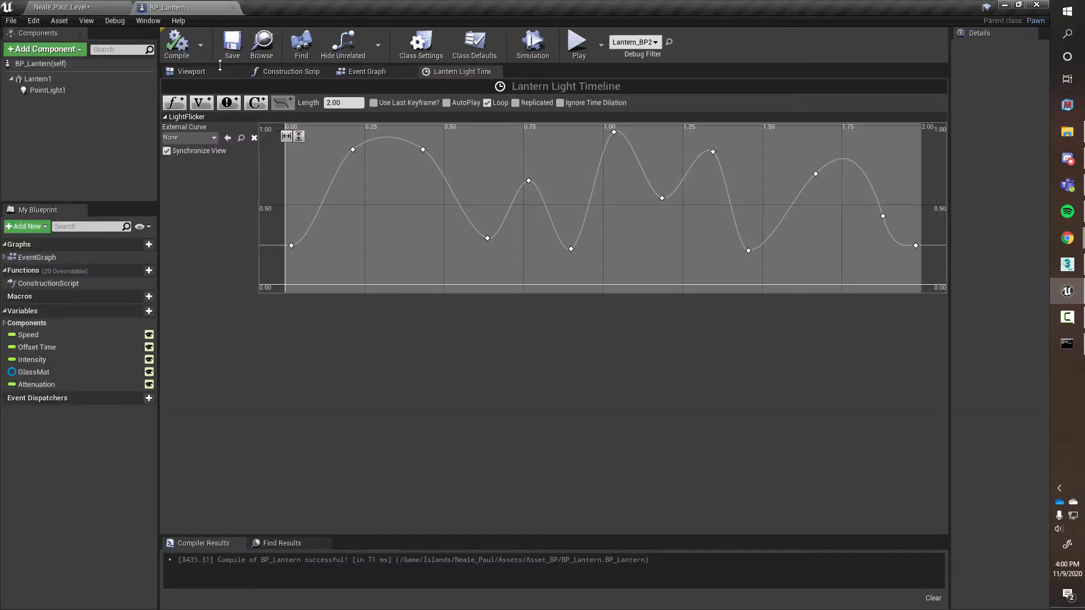
click(211, 74)
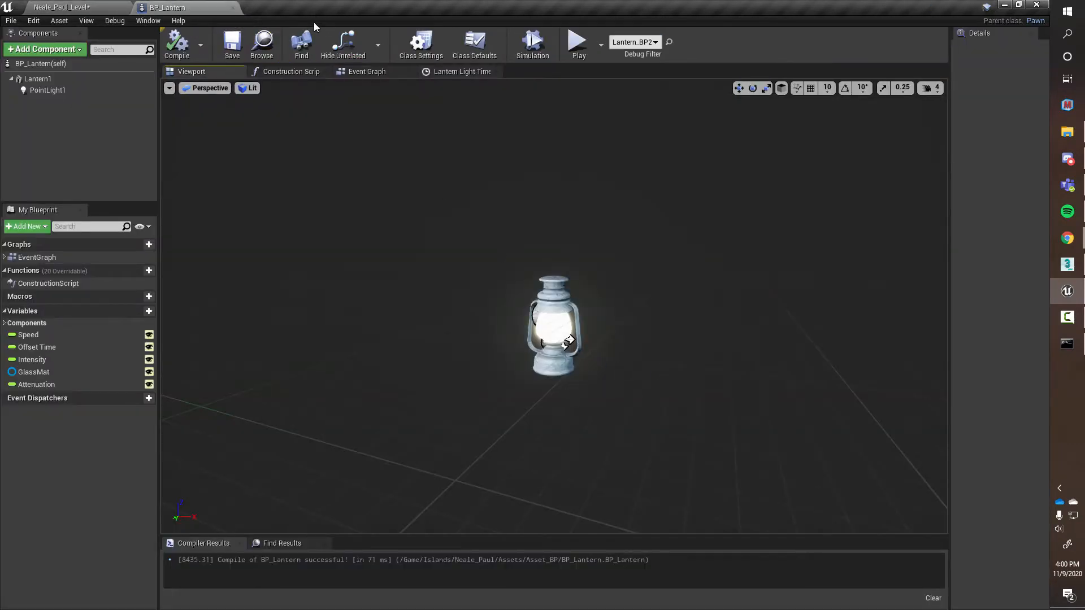
click(287, 73)
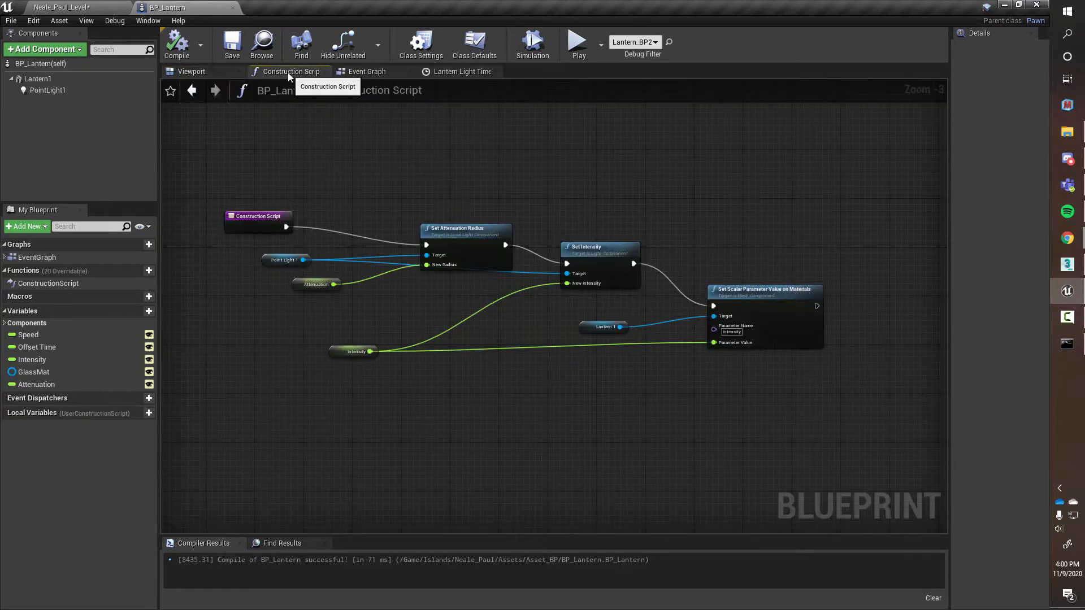
click(361, 71)
scroll(679, 430, down, 2)
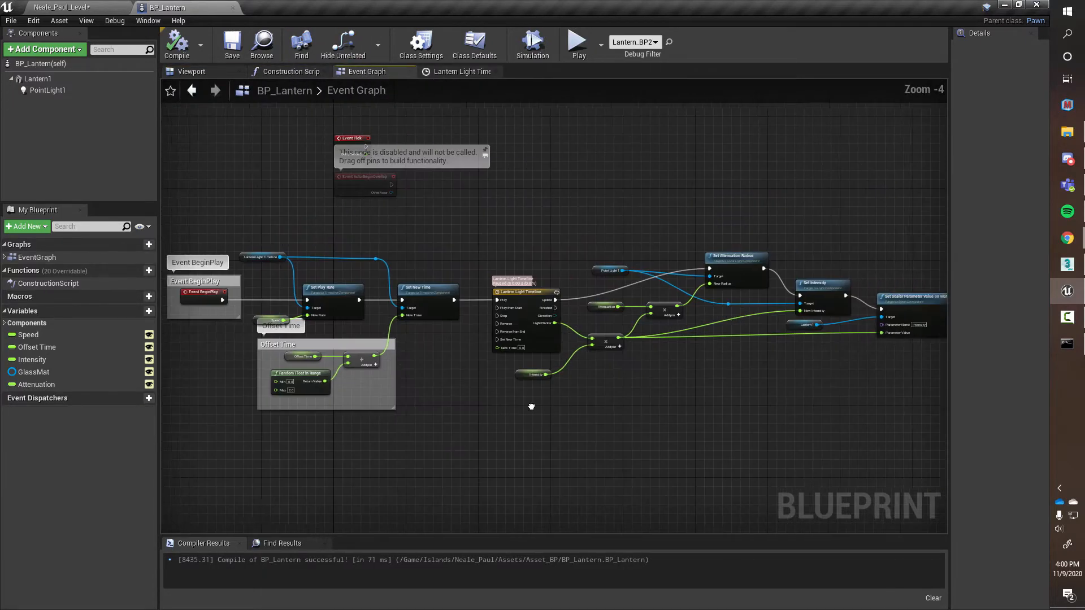
right_drag(639, 418, 585, 404)
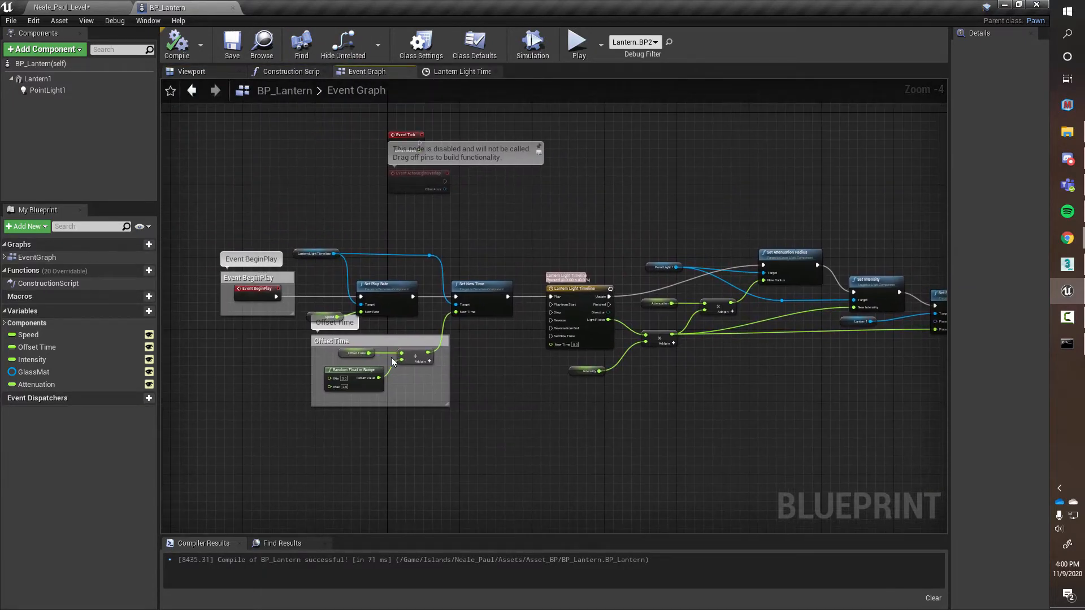
click(430, 74)
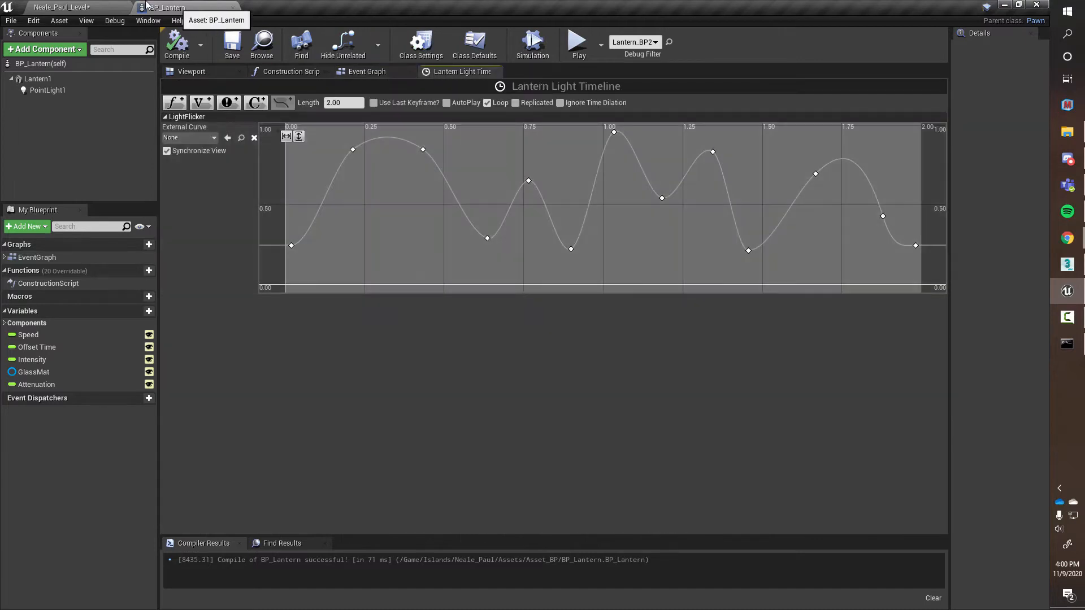
- Create a new Blueprint class with Actor as its parent in the level project's Asset_BP folder
click(62, 7)
right_click(362, 571)
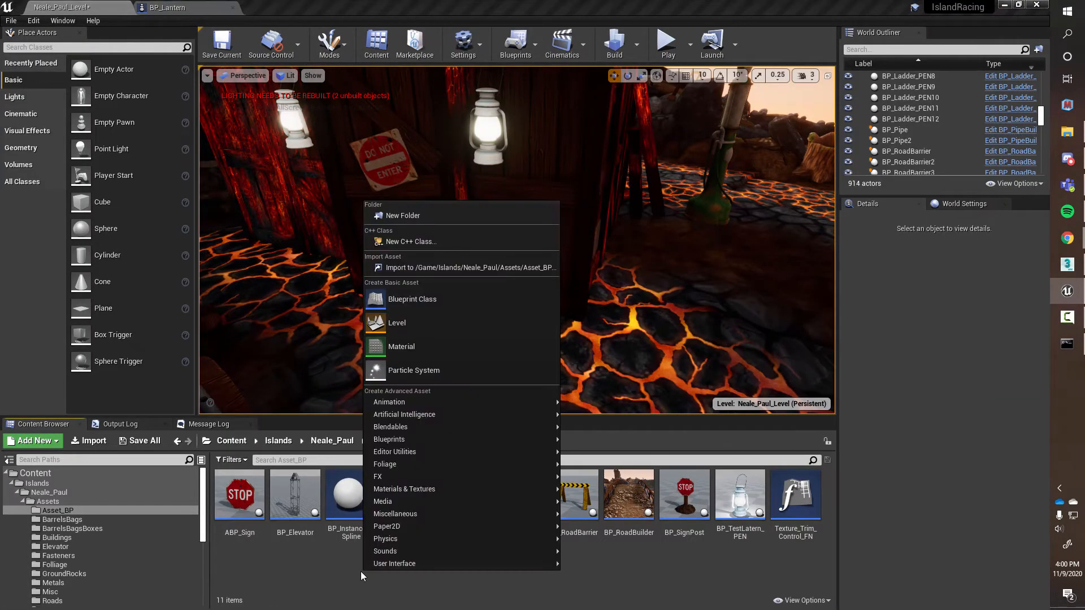
click(462, 301)
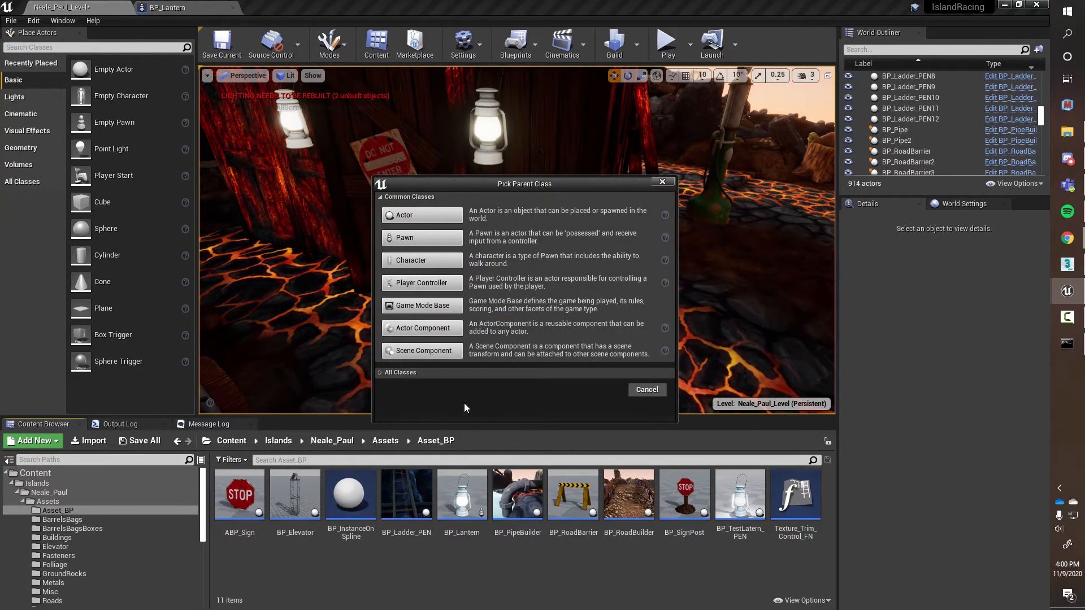
click(422, 218)
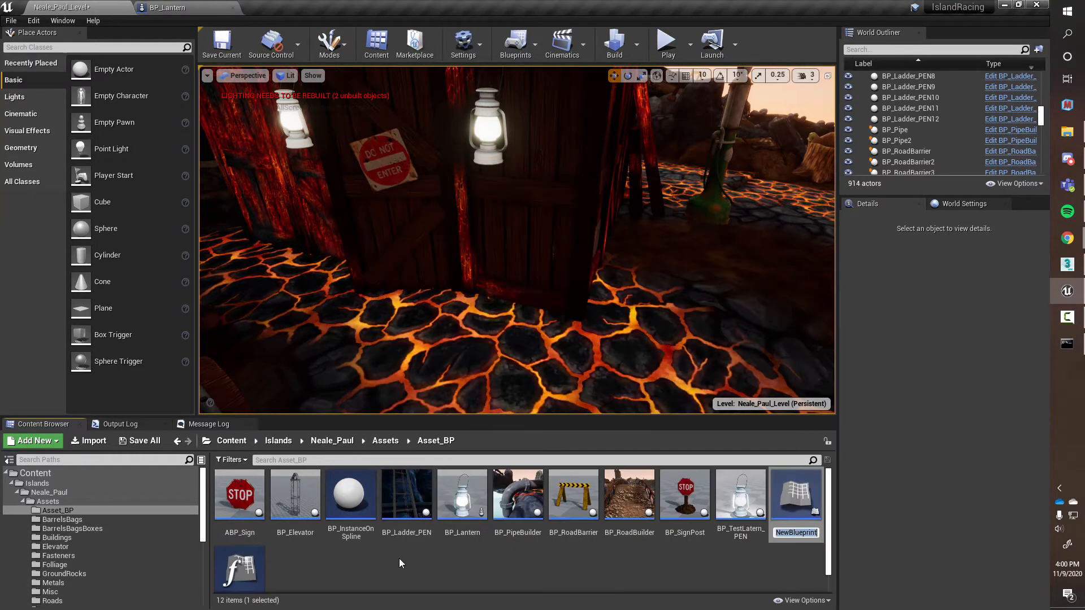
scroll(399, 558, down, 1)
key(Return)
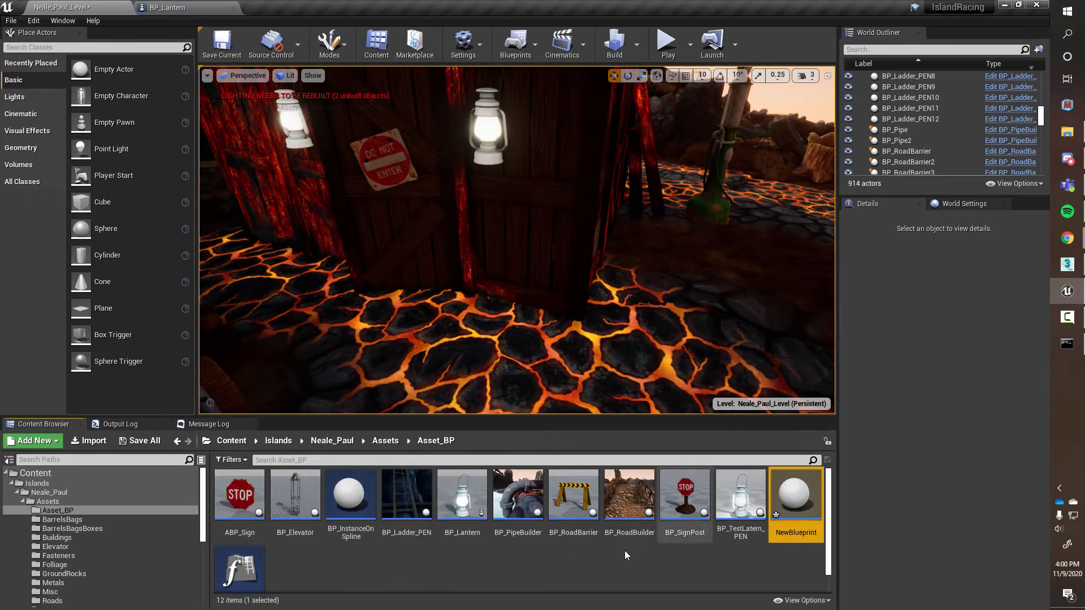
- Rename the new Actor Blueprint as BP_LaternTest_PEN
click(797, 533)
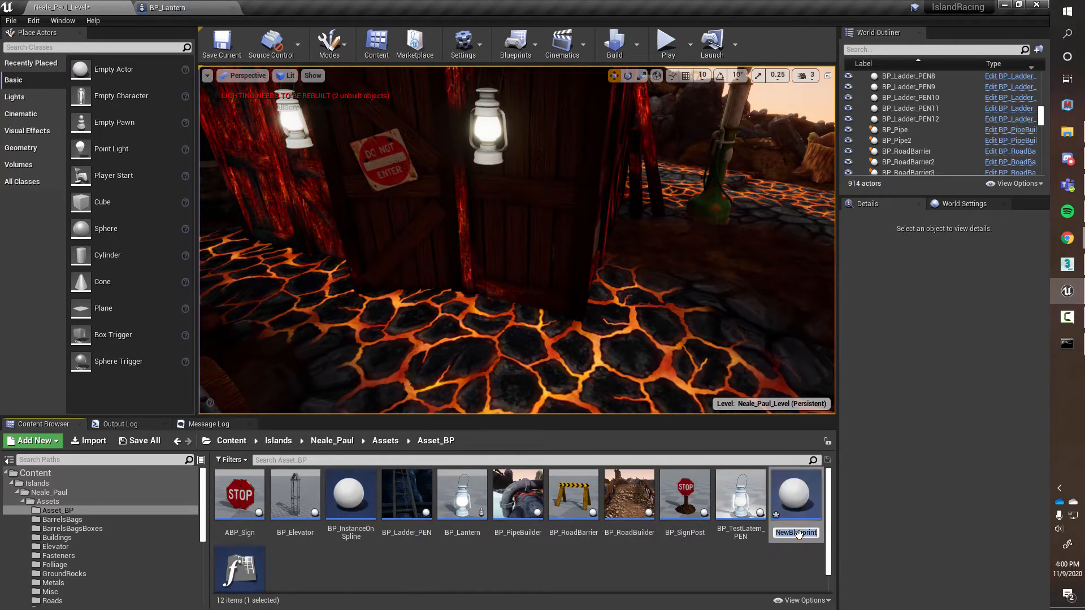
text(BP_)
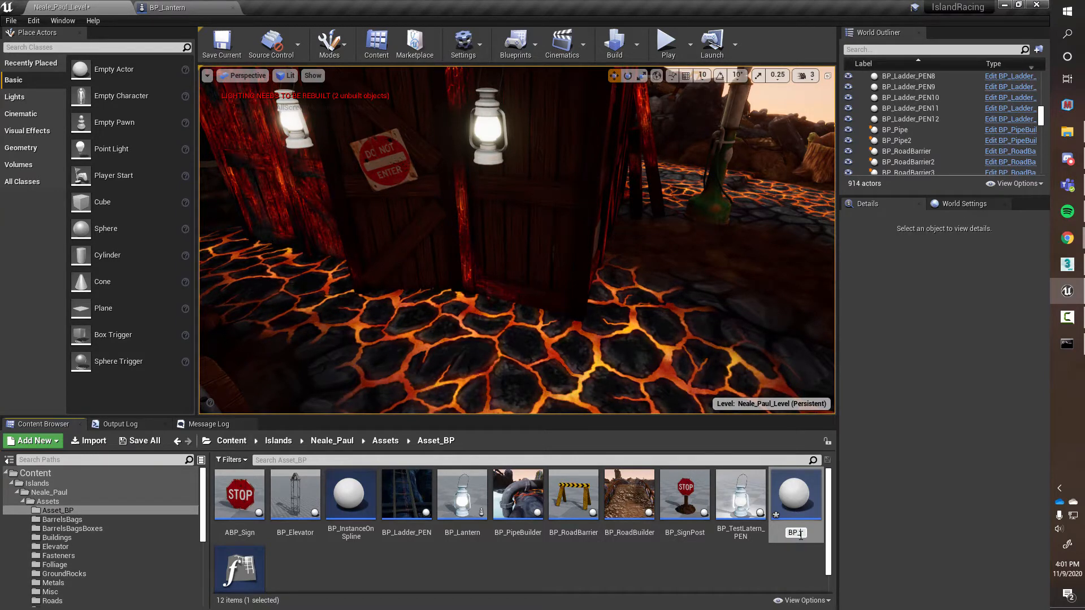
text(LaternT)
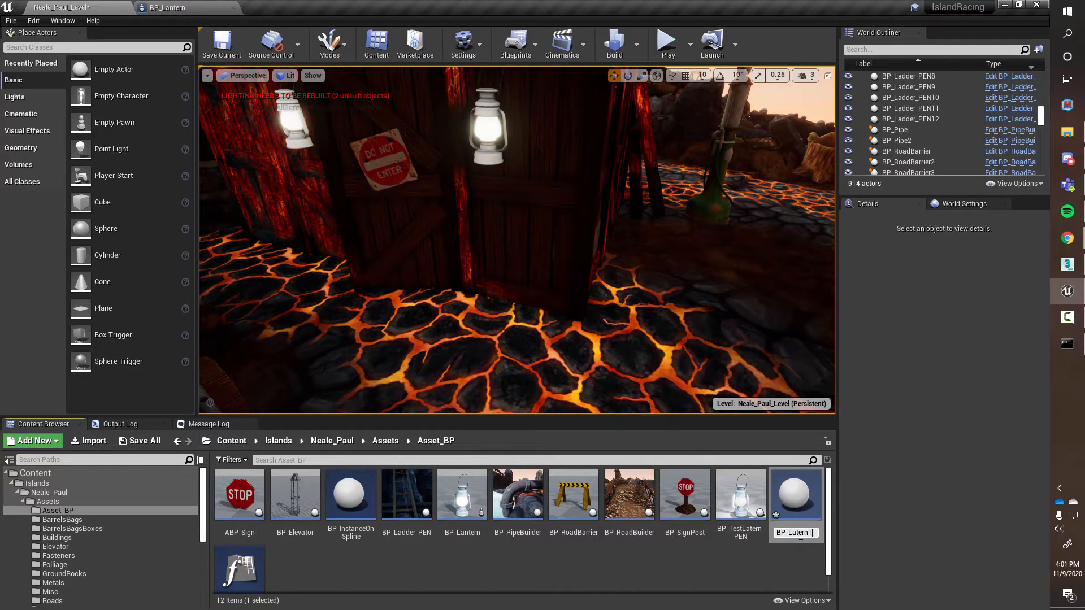
text(est)
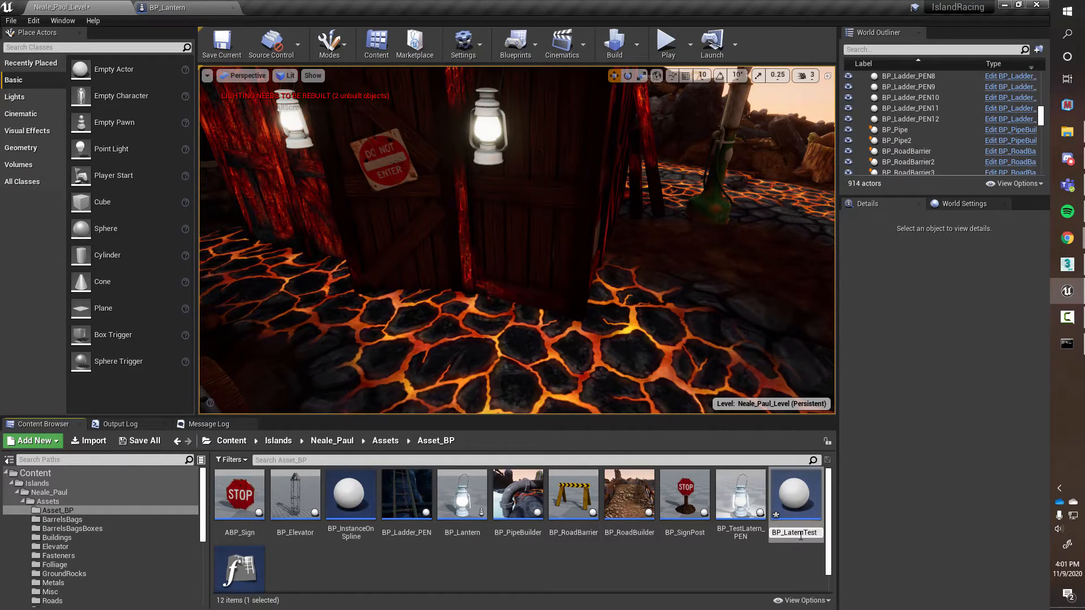
text(_PEN)
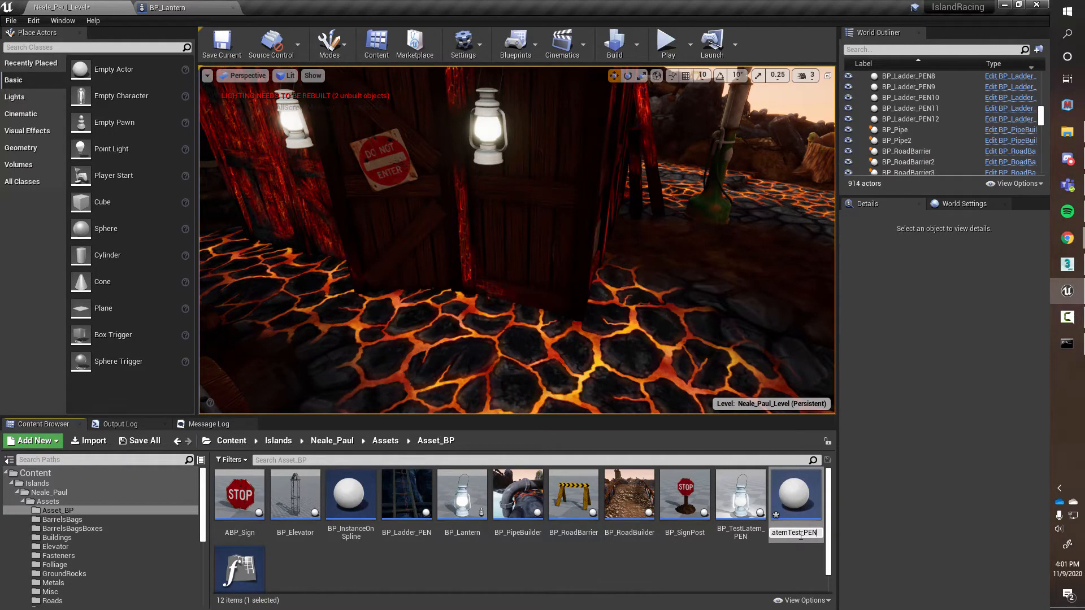
key(Return)
- Open BP_LaternTest_PEN and look through its Event Graph, Viewport and Construction Script
double_click(518, 497)
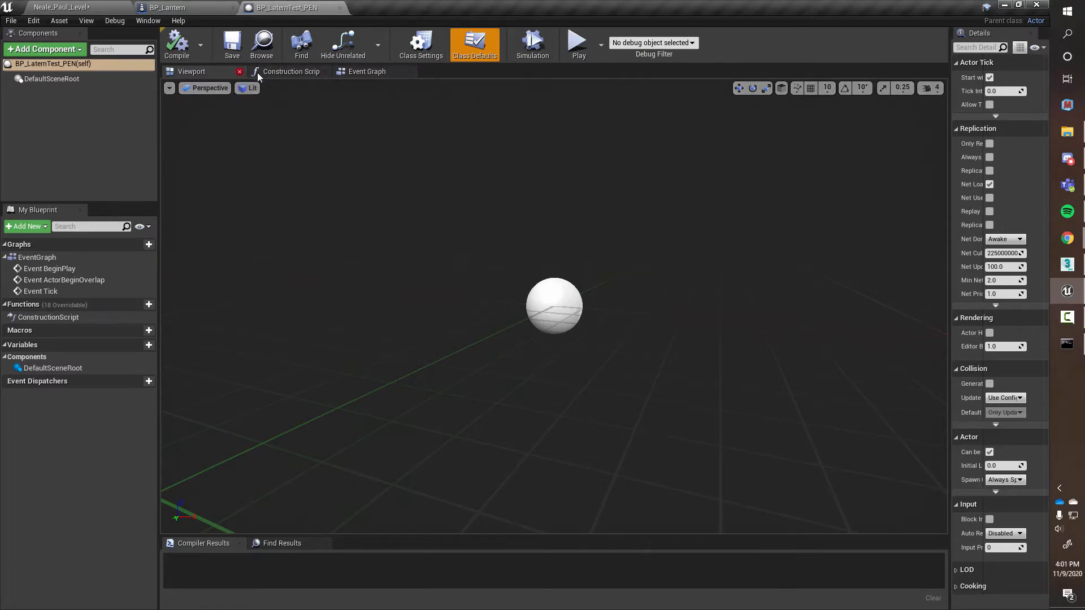
click(372, 75)
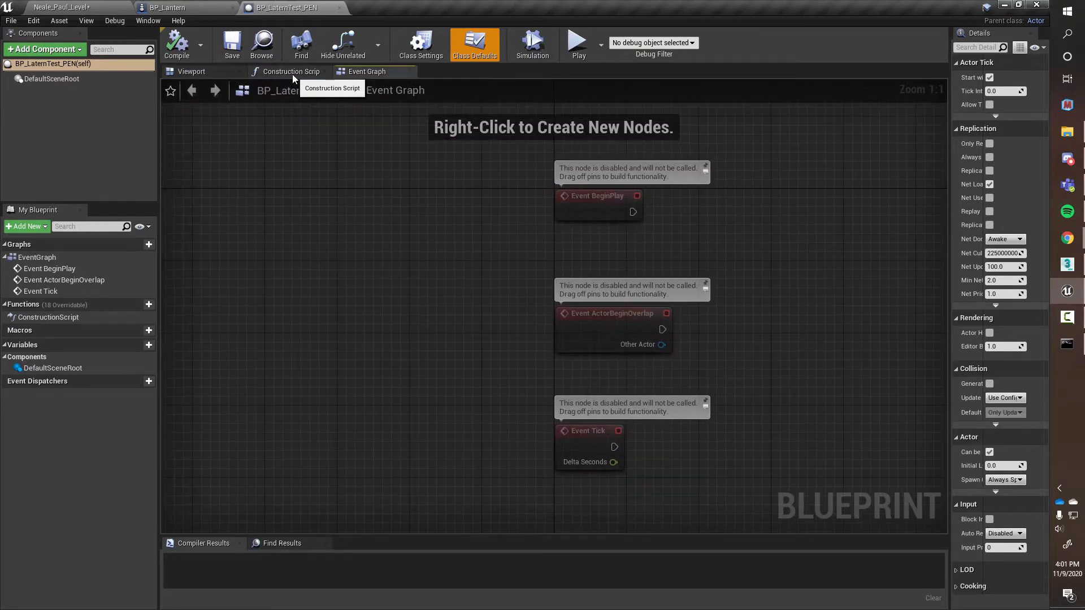
click(292, 74)
click(218, 71)
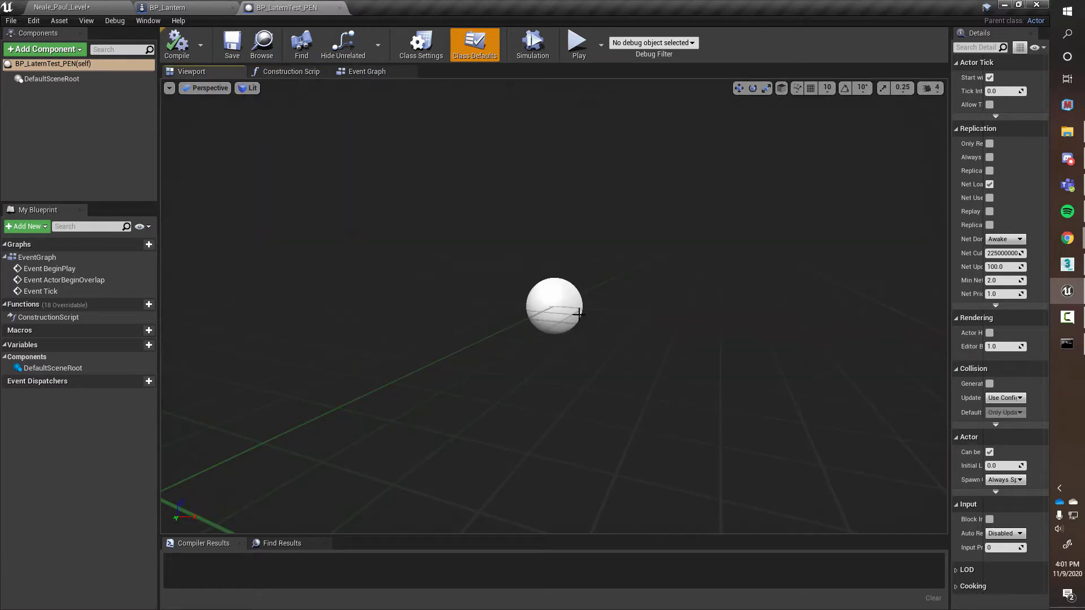
click(290, 73)
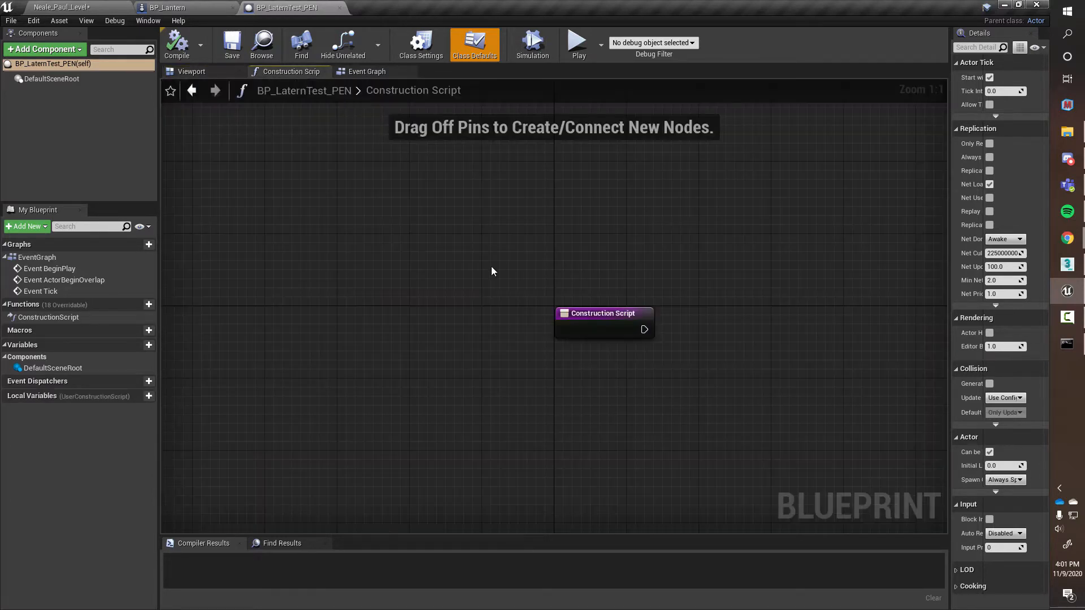
right_drag(516, 279, 358, 235)
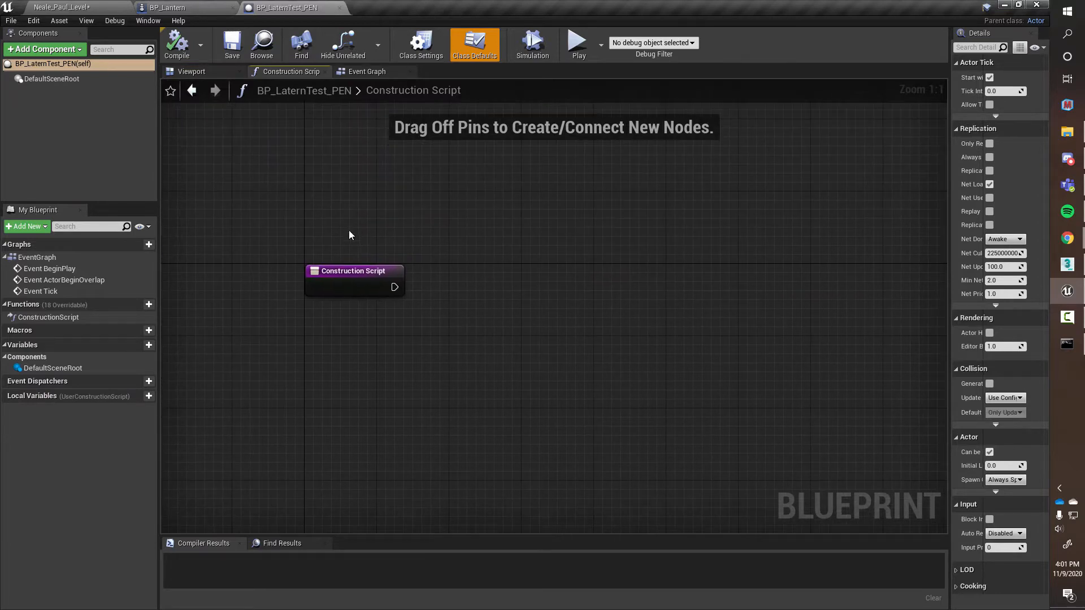
- In the level, set the Attenuation of the Lantern_BP2 lantern on the shed to about 19.32
click(62, 7)
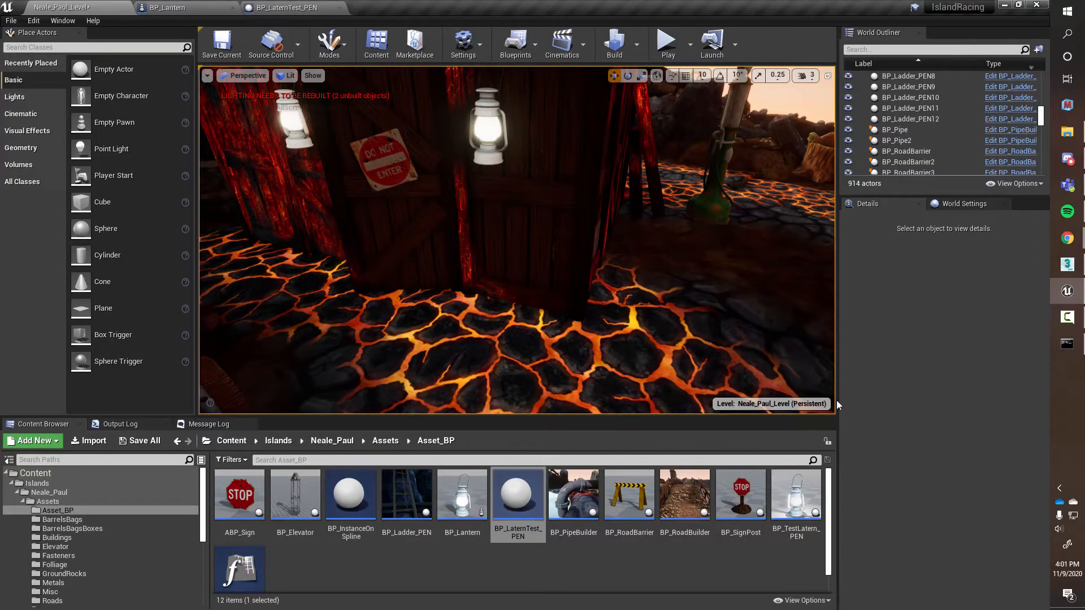
click(495, 141)
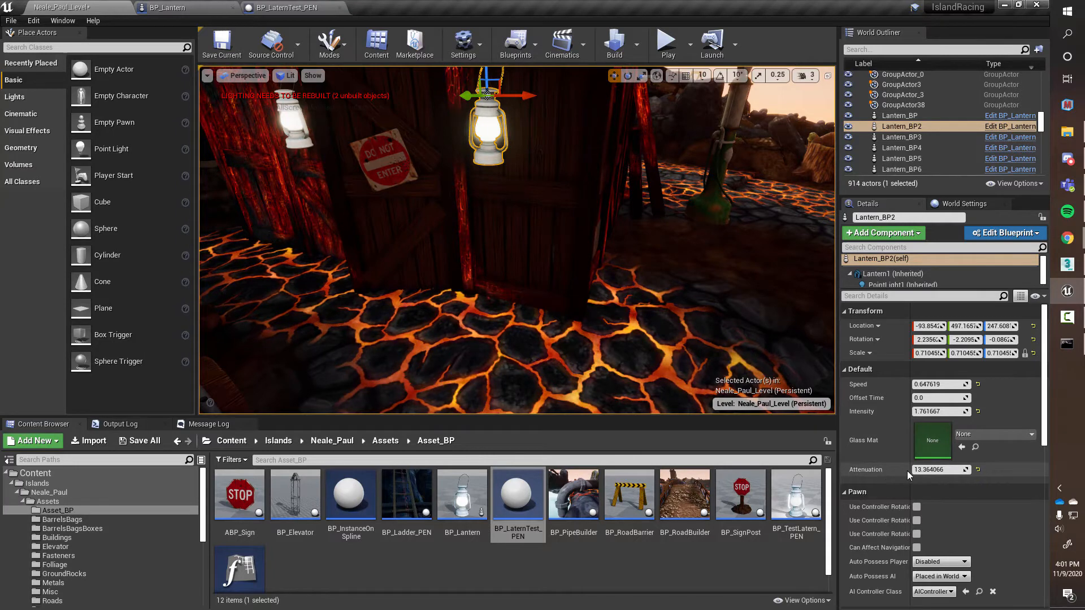
mouse_move(939, 470)
mouse_down()
mouse_move(961, 470)
mouse_move(952, 470)
mouse_up()
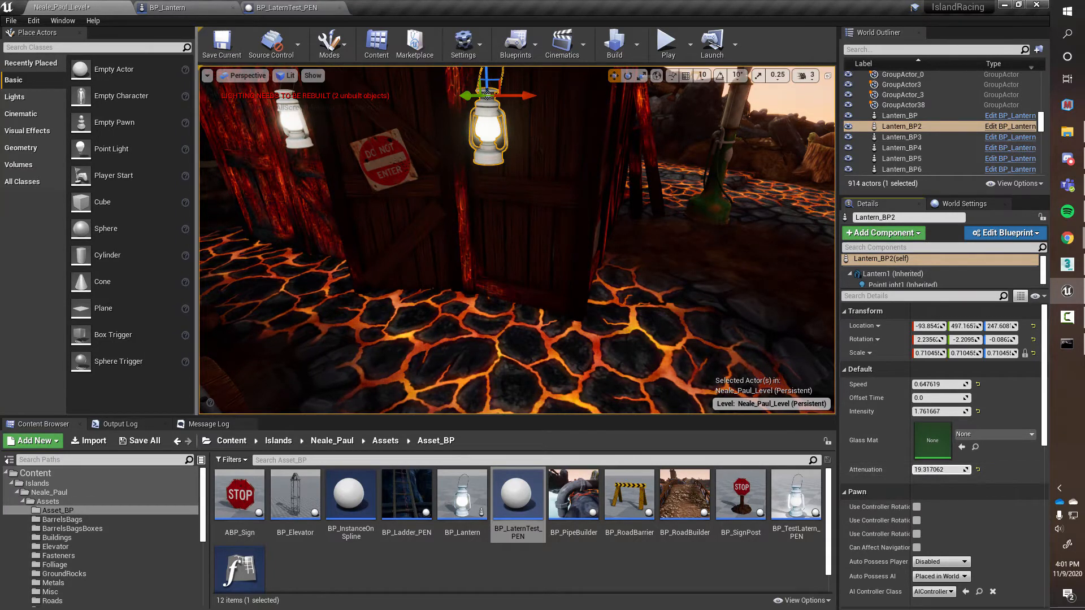
- Return to BP_LaternTest_PEN and examine the default event nodes in its Event Graph
click(284, 8)
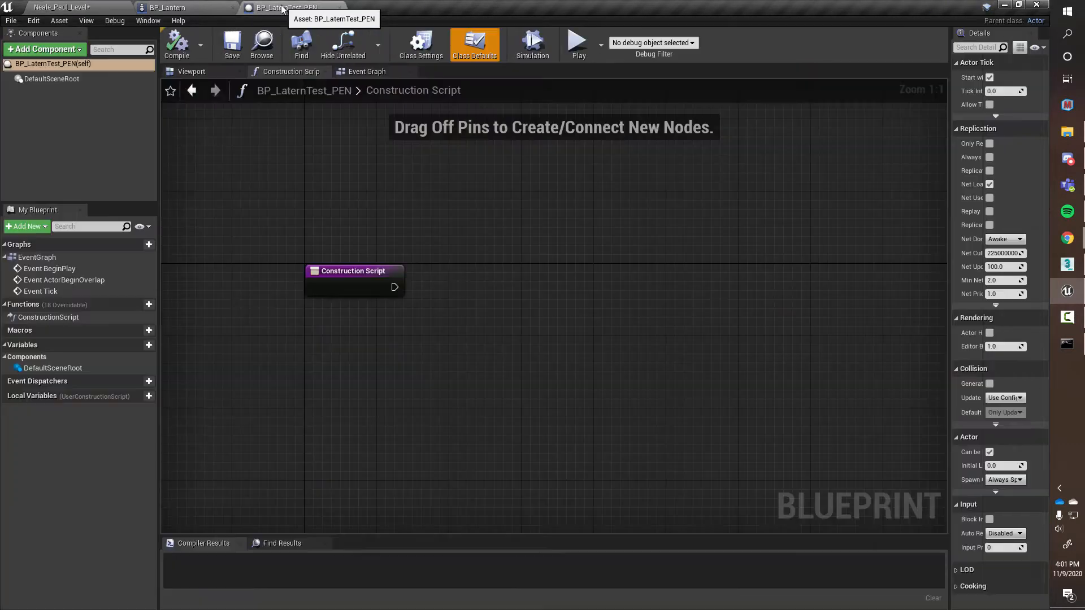
click(386, 72)
right_drag(513, 270, 255, 272)
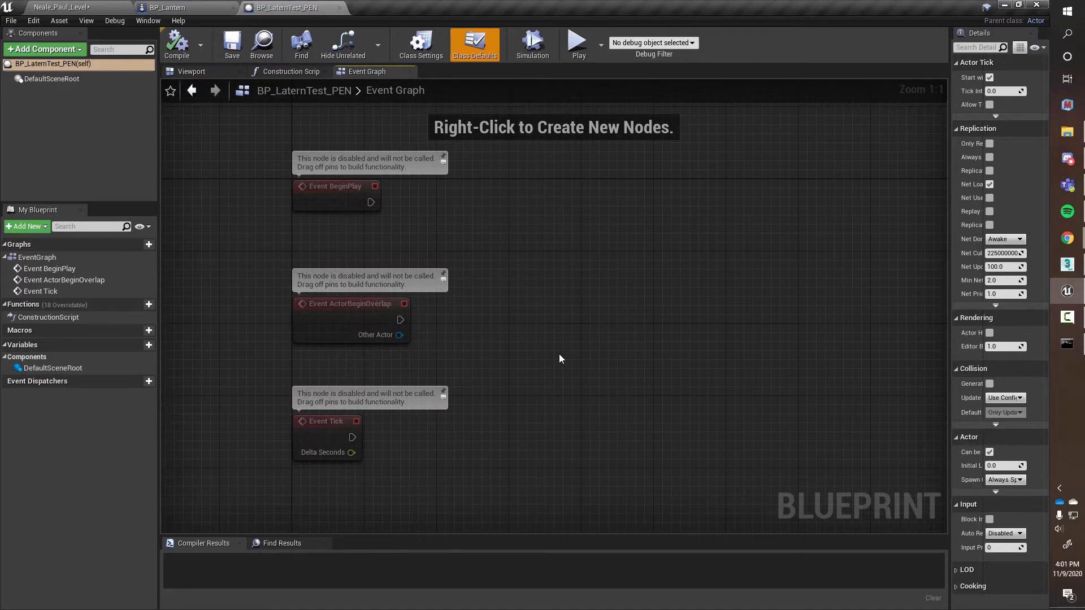
right_drag(568, 352, 528, 335)
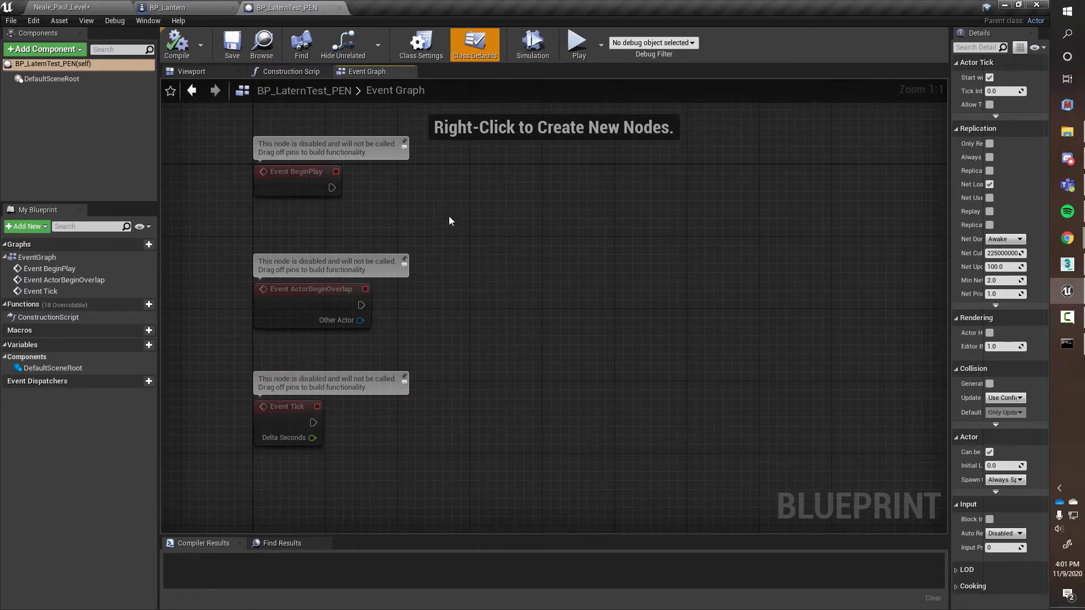
right_drag(693, 342, 639, 341)
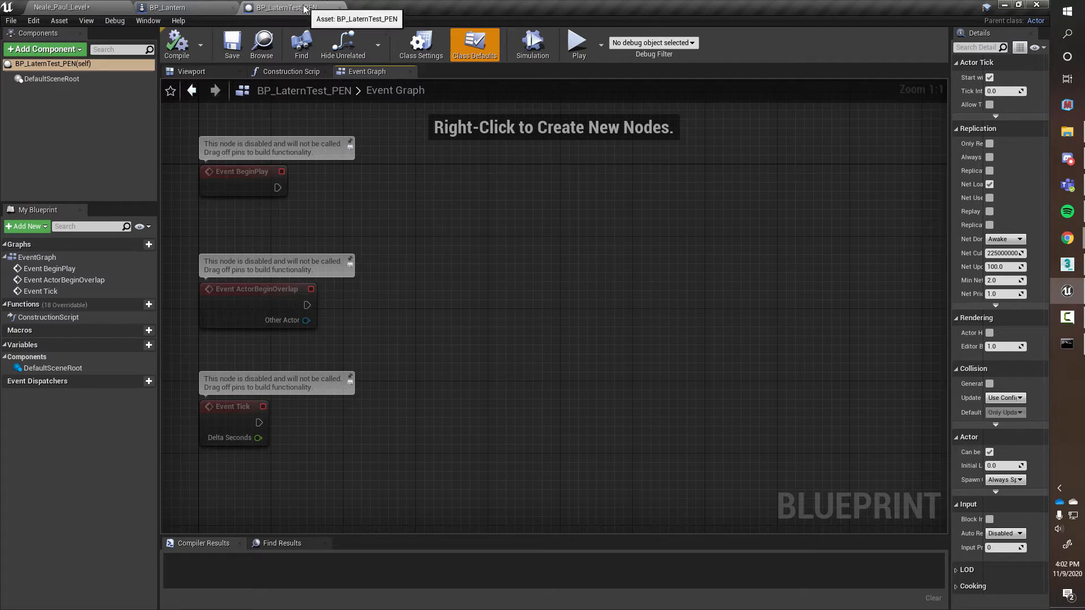
- Add a Static Mesh component to BP_LaternTest_PEN under the scene root and name it Latern
right_drag(596, 331, 736, 346)
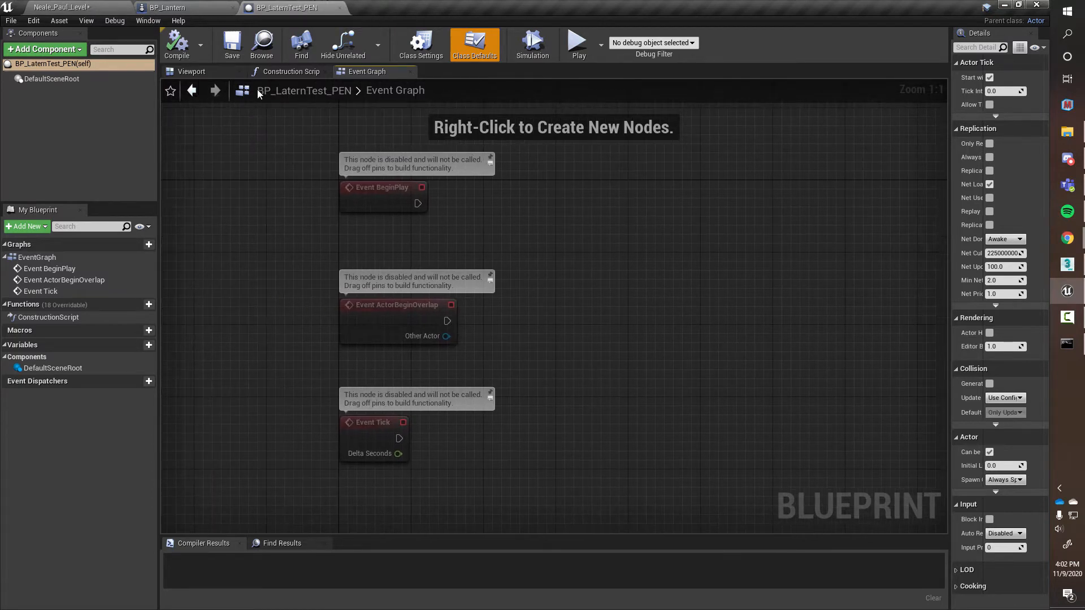
click(226, 72)
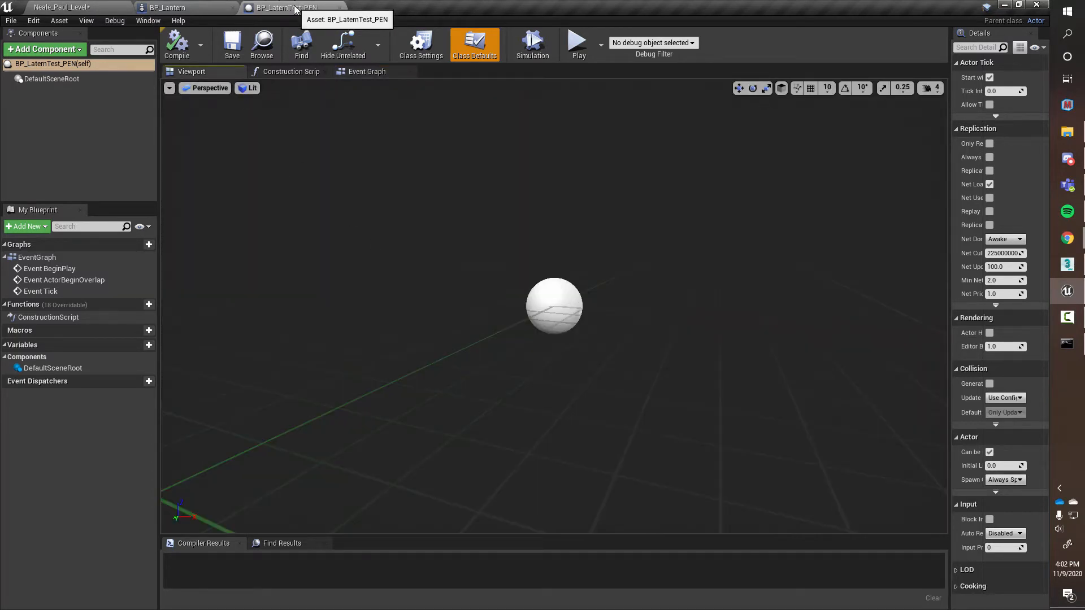
click(80, 51)
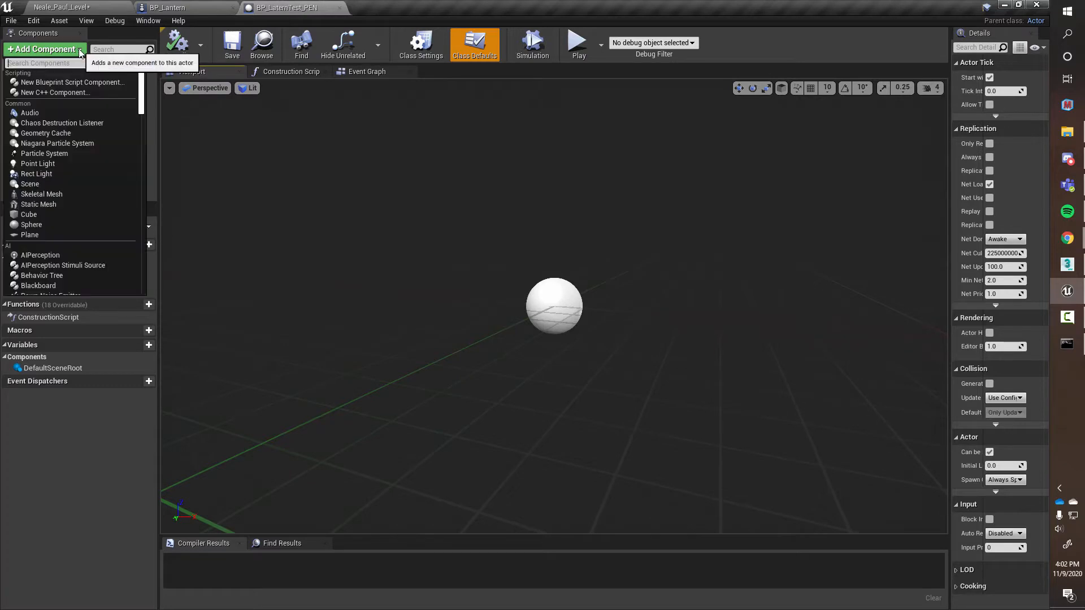
text(static)
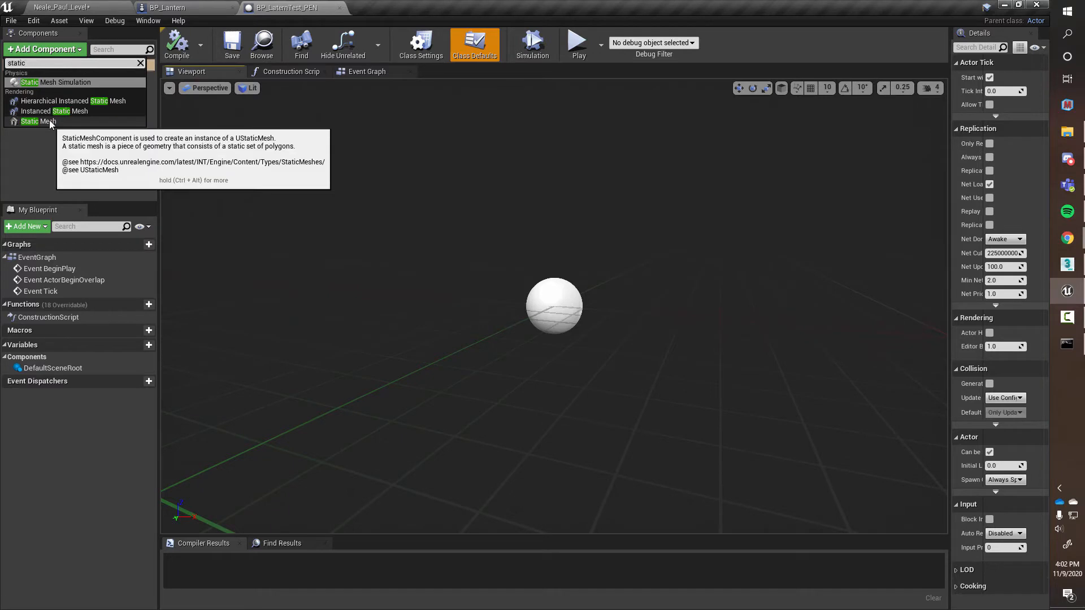
click(49, 120)
click(67, 157)
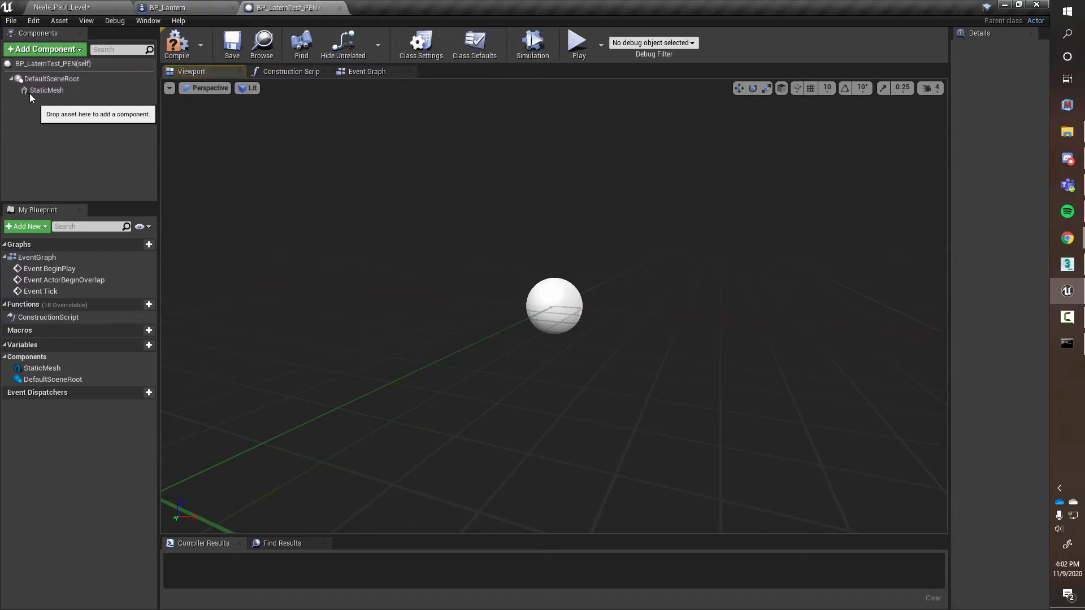
click(71, 93)
click(70, 92)
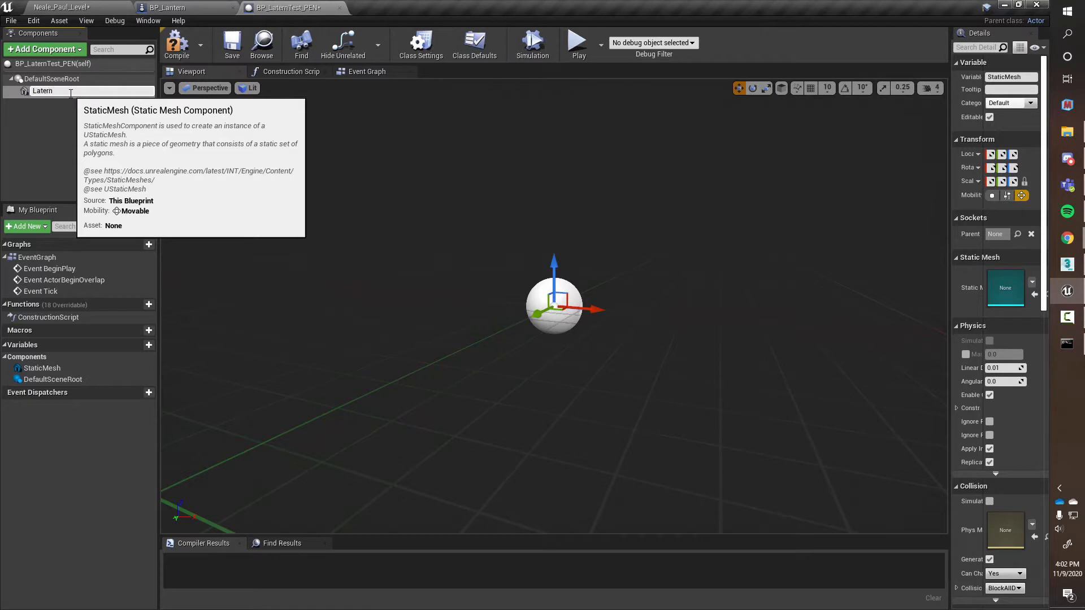
key(Return)
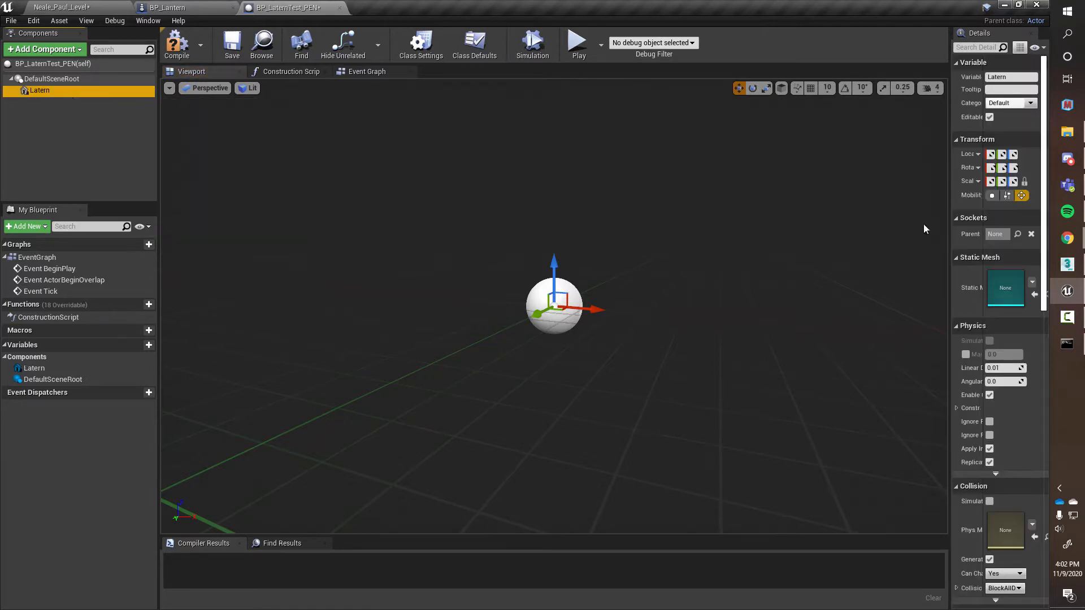
- Widen the component's property area and assign the Lantern mesh as the component's Static Mesh
drag(949, 262, 809, 277)
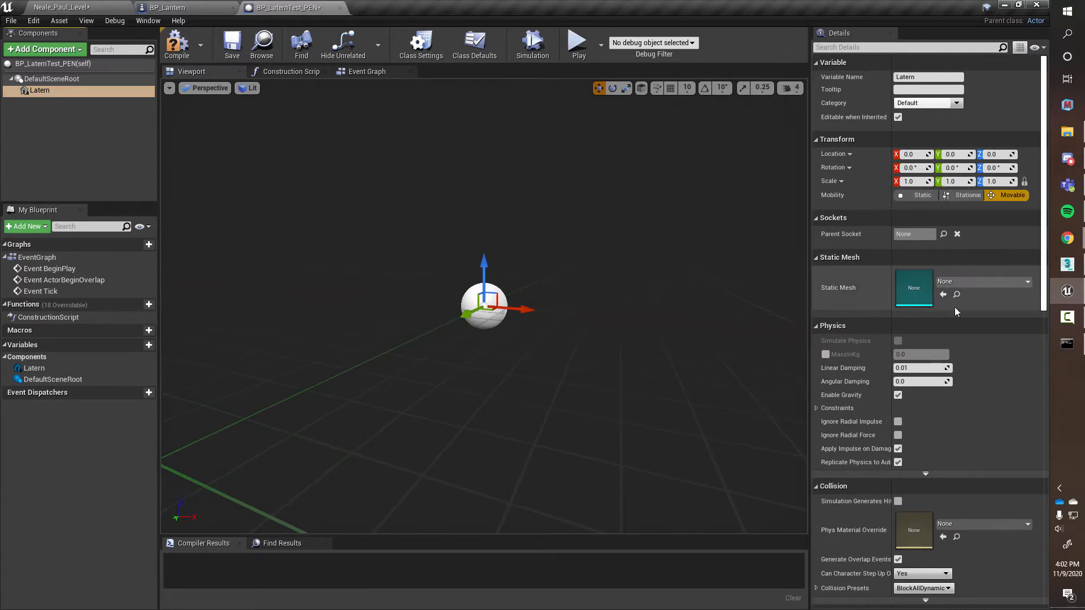
click(957, 284)
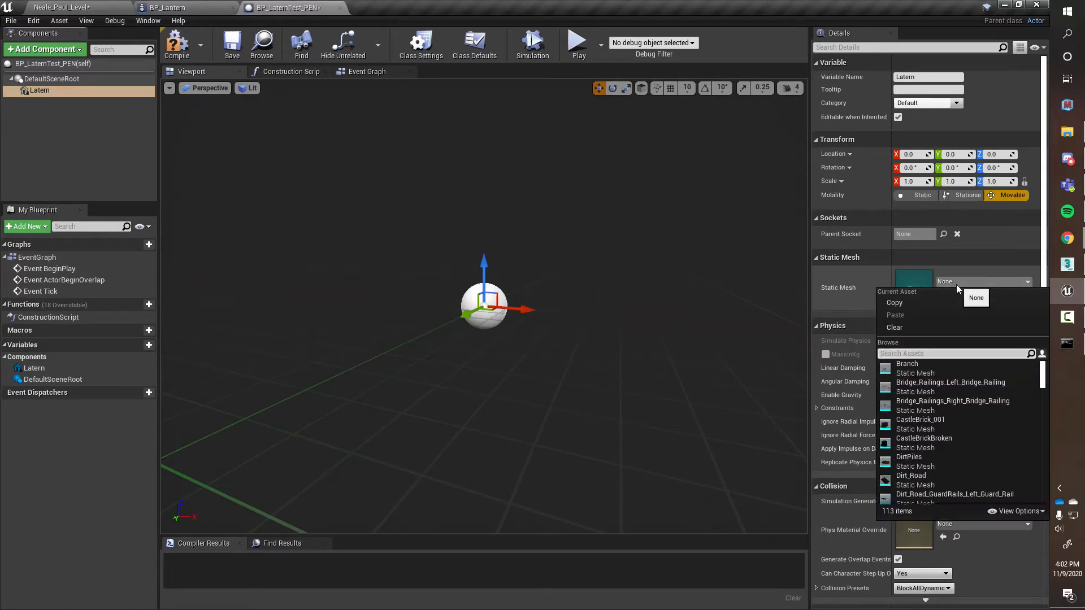
text(la)
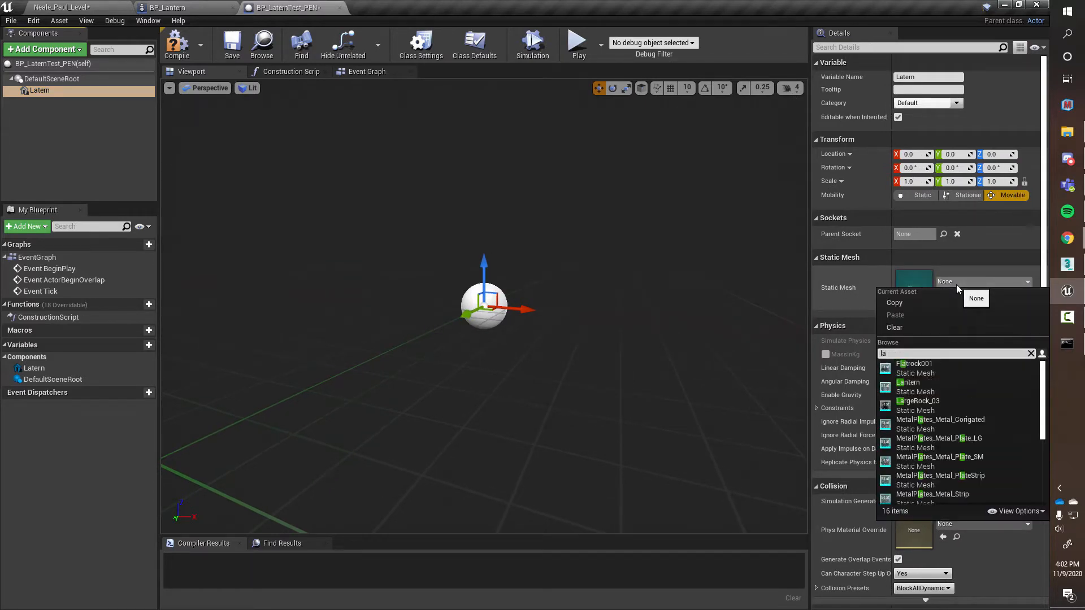
text(nt)
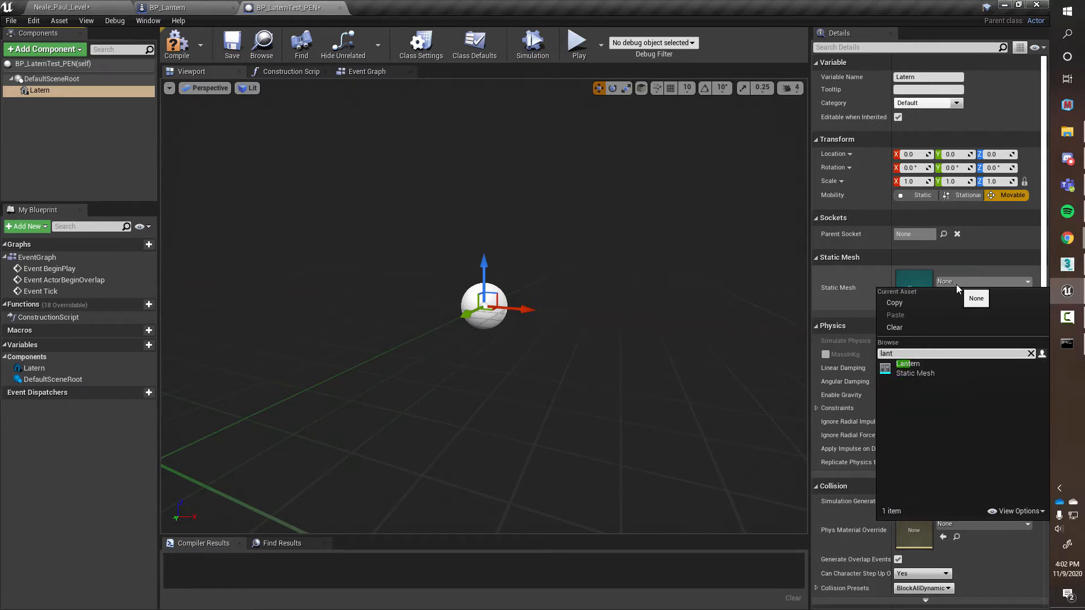
click(932, 367)
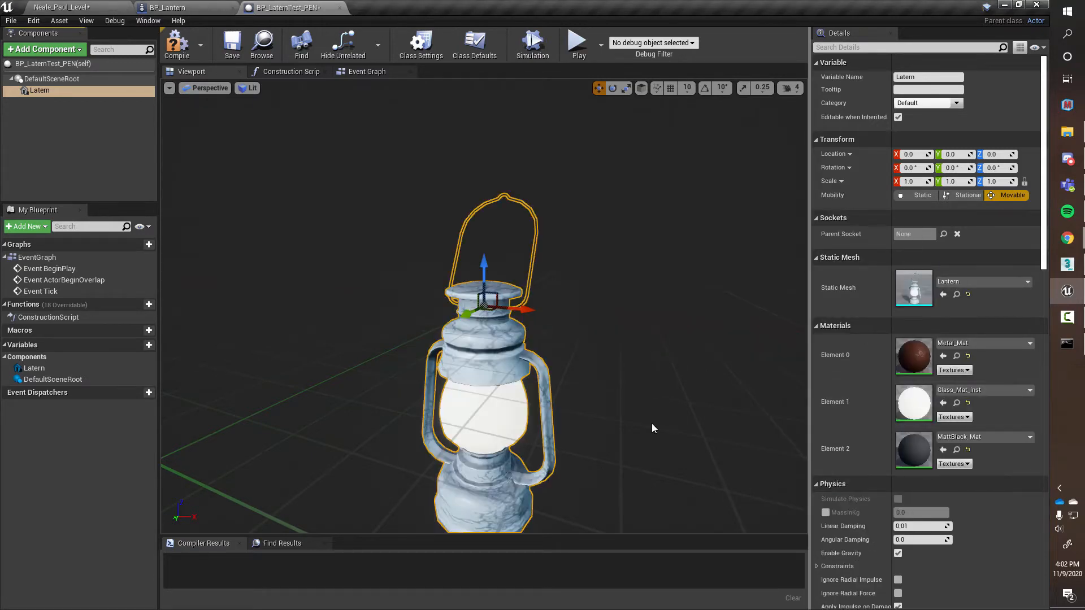
- Correct the static mesh component's variable name to Lantern
click(904, 77)
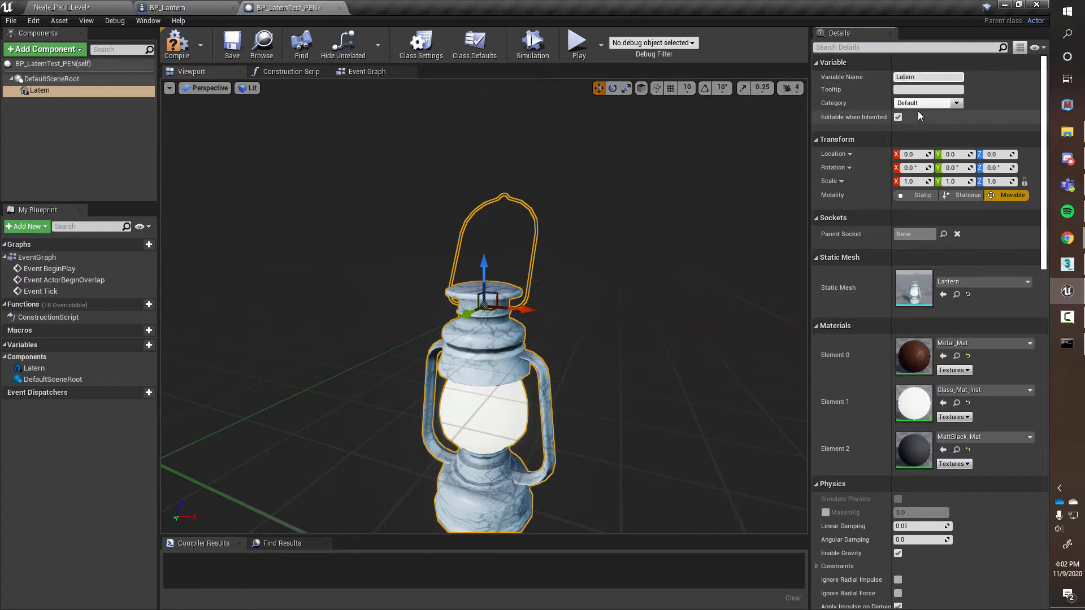
text(n)
key(Return)
- Raise the Lantern mesh straight up to a Z location of about 87.76 so its base meets the scene root
mouse_move(534, 332)
right_down()
mouse_move(518, 366)
mouse_move(533, 331)
right_up()
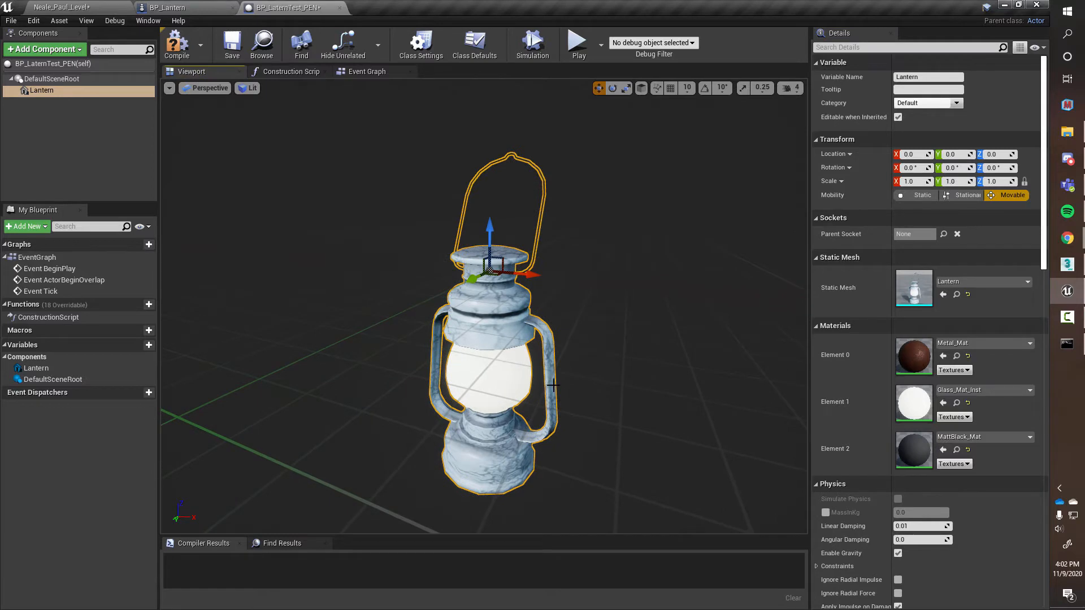
scroll(568, 390, down, 5)
alt+drag(486, 339, 571, 322)
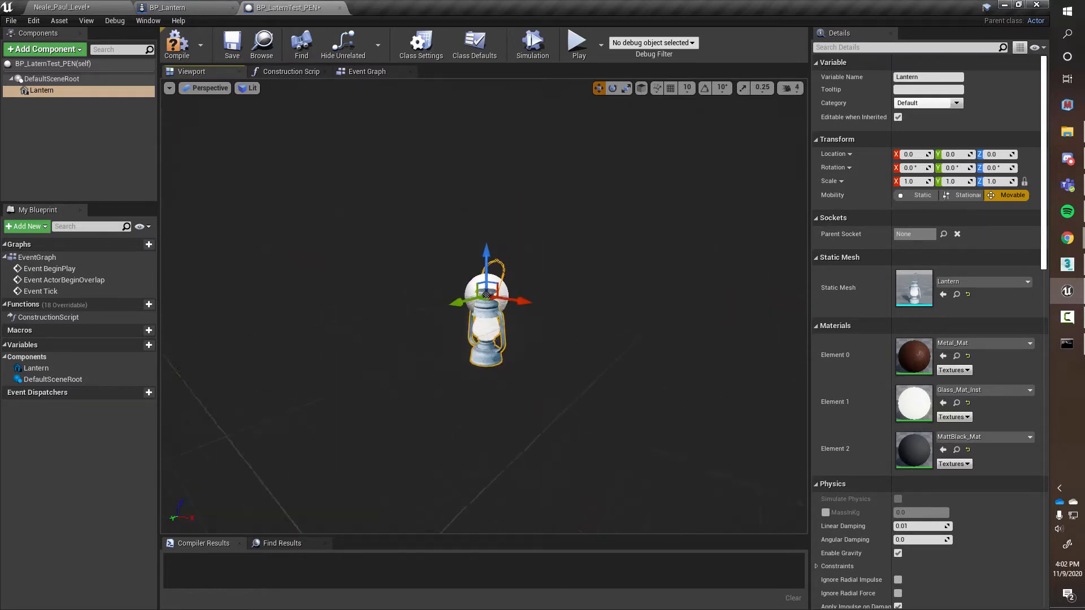
scroll(486, 295, up, 2)
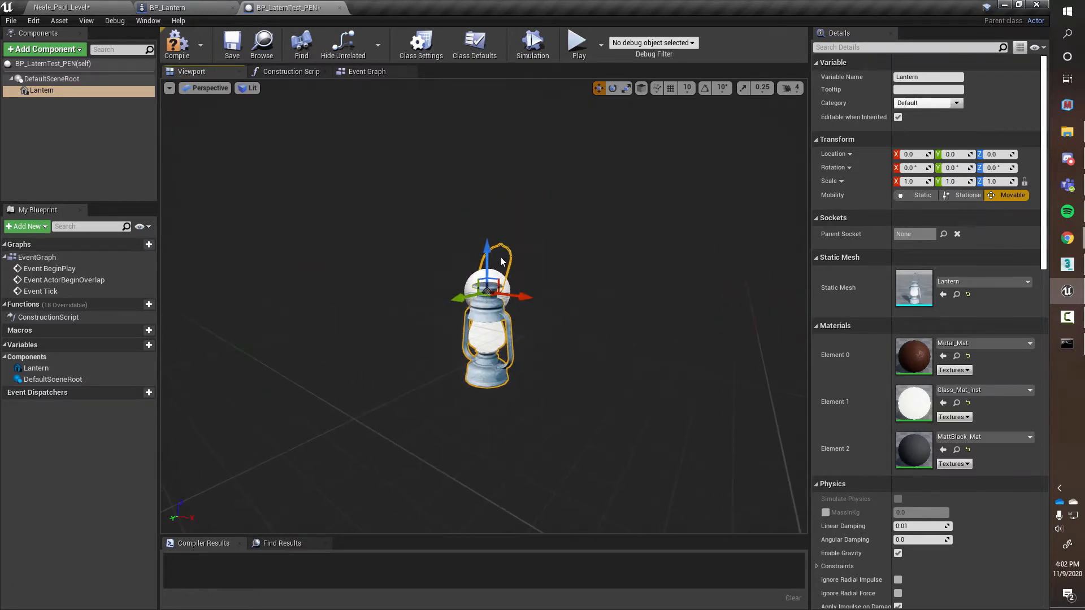
drag(486, 254, 493, 165)
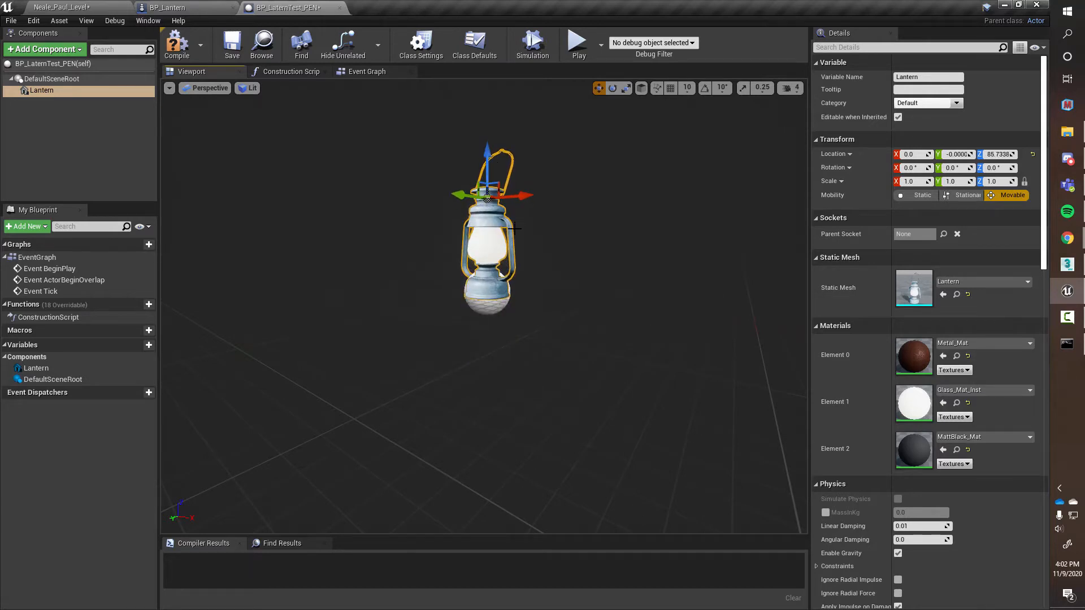
scroll(492, 165, up, 3)
alt+drag(491, 254, 471, 319)
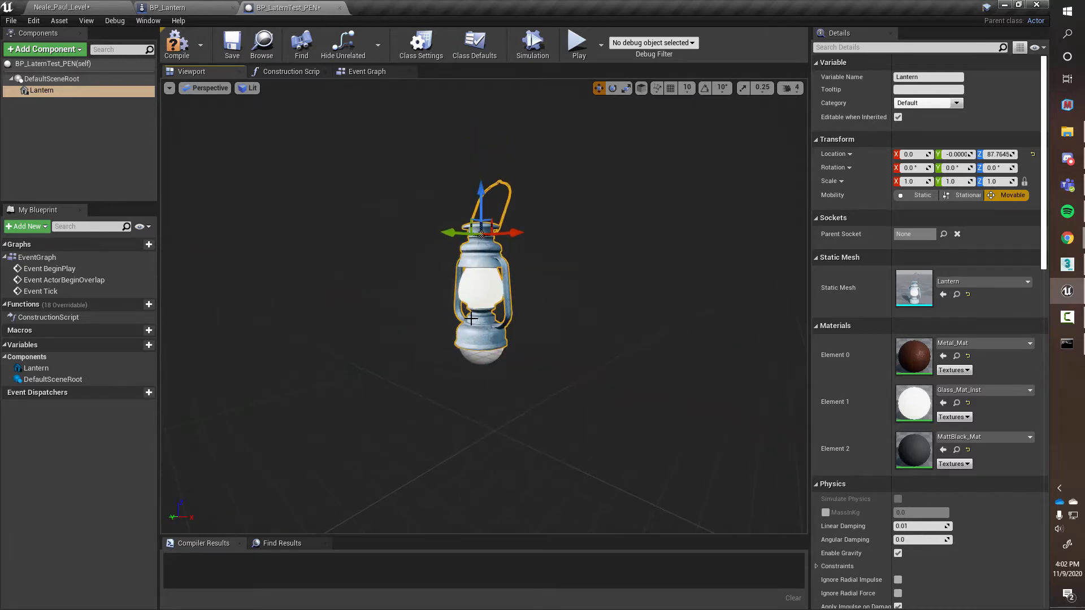
- Inspect the DefaultSceneRoot and the Lantern component to compare their positions and parenting in the Blueprint
click(43, 79)
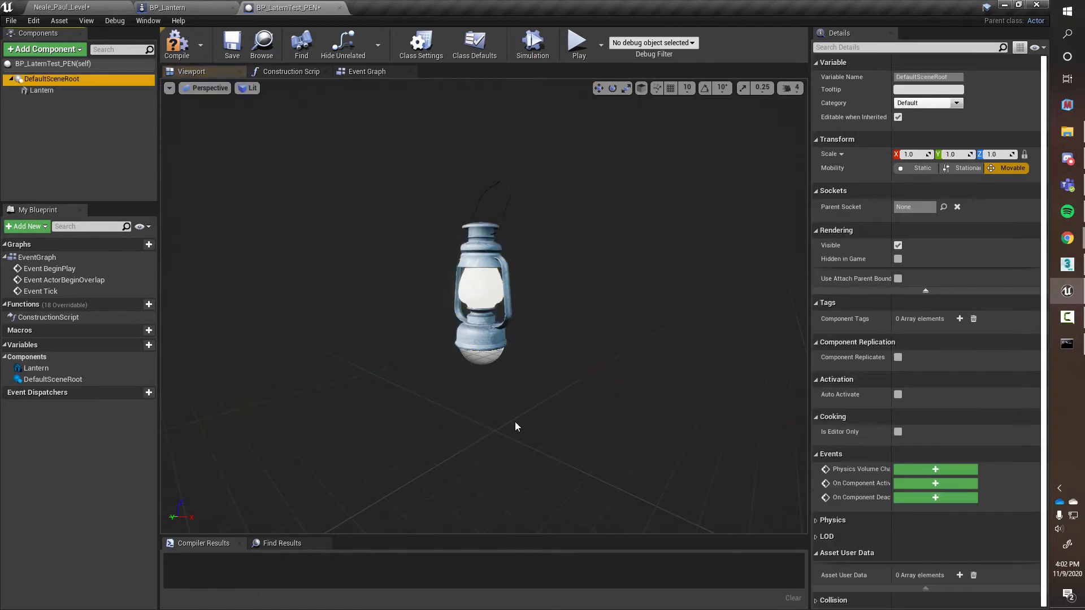
scroll(514, 421, up, 2)
scroll(538, 401, down, 2)
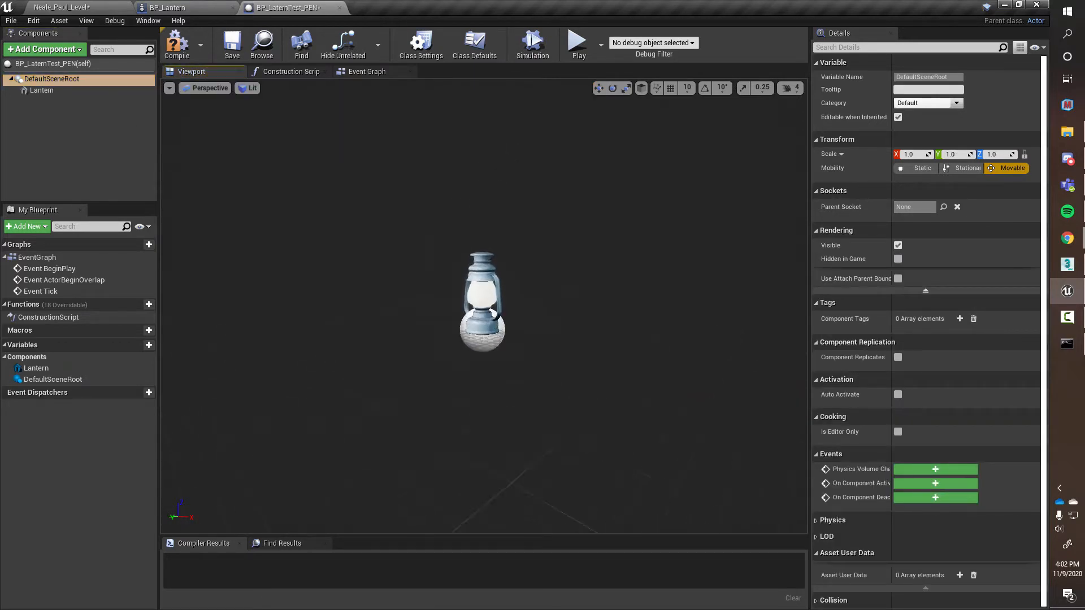
scroll(538, 402, up, 2)
alt+drag(537, 401, 535, 385)
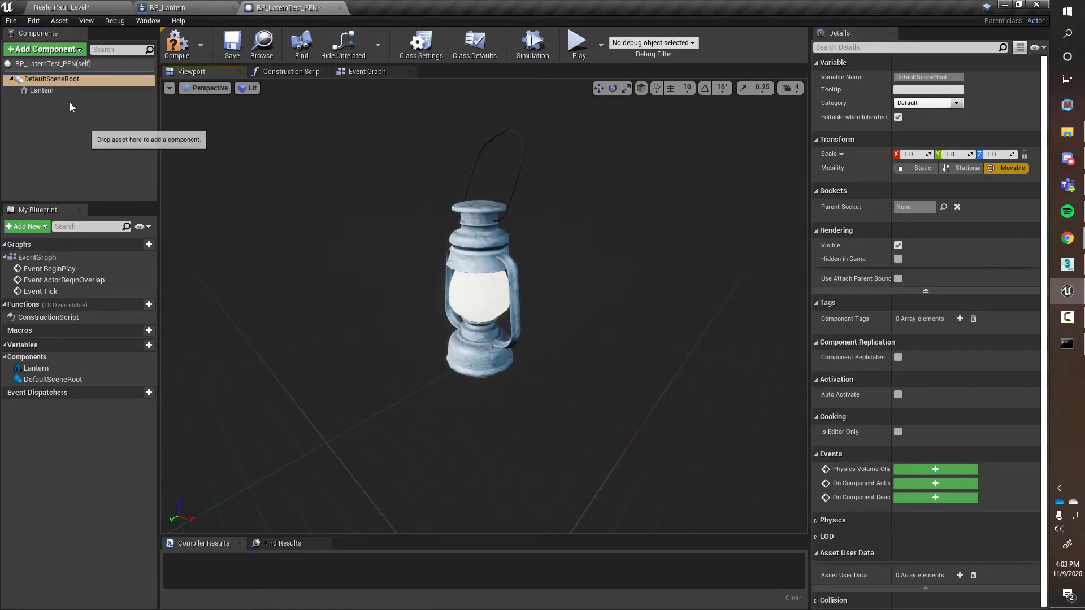
click(55, 91)
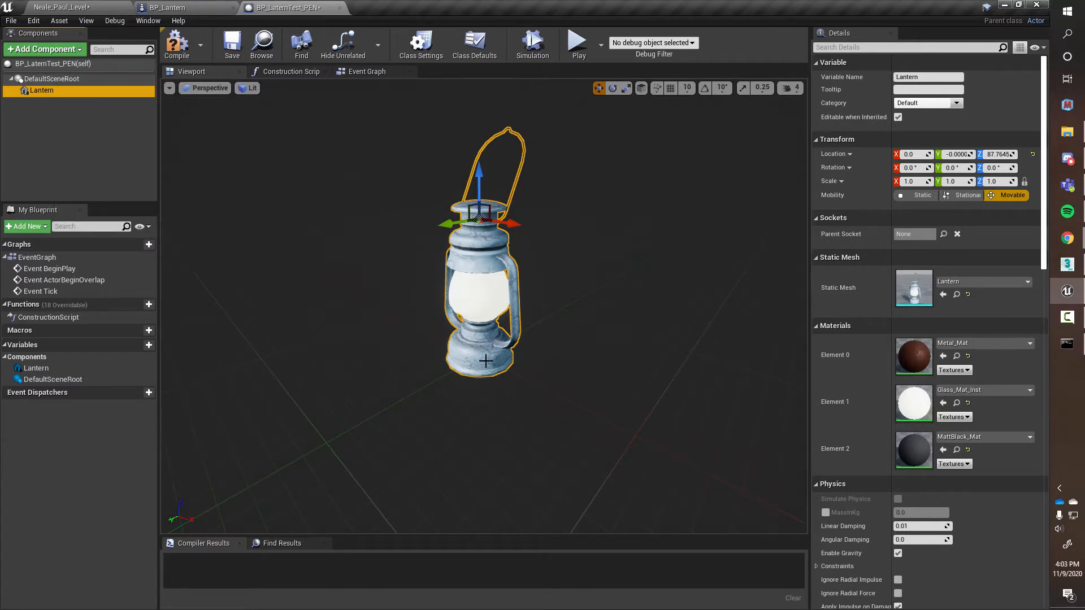
click(49, 79)
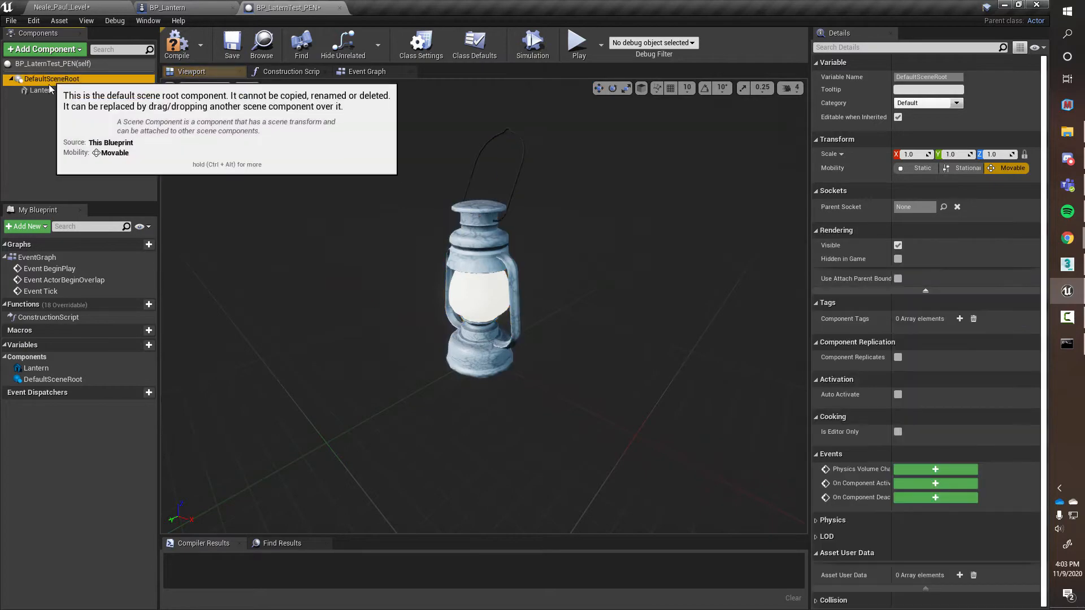
- Add a Point Light component as a child of the Lantern mesh
click(47, 90)
scroll(602, 308, up, 2)
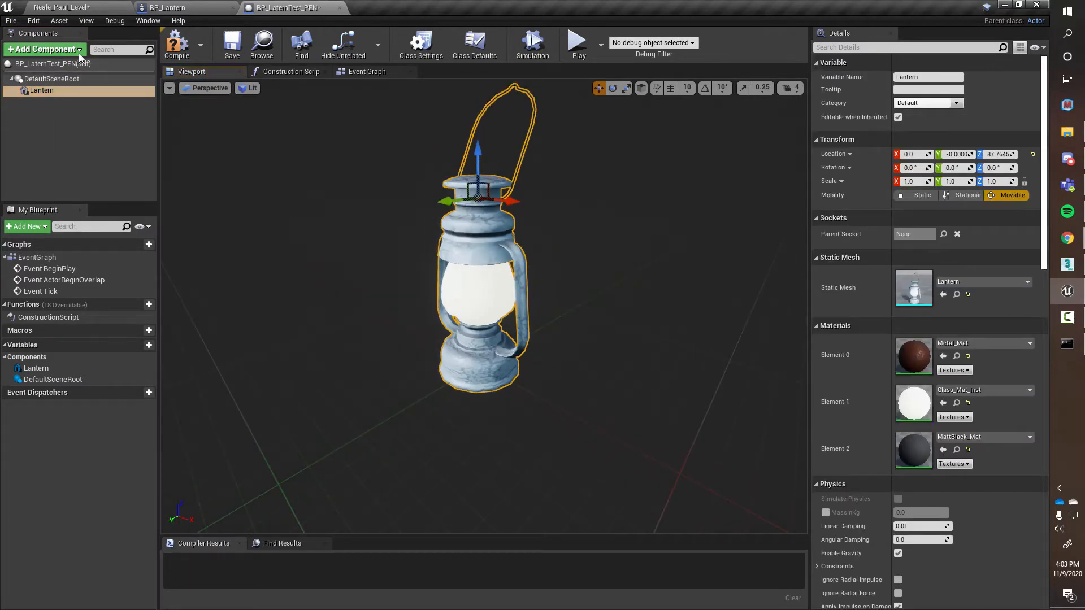
click(82, 51)
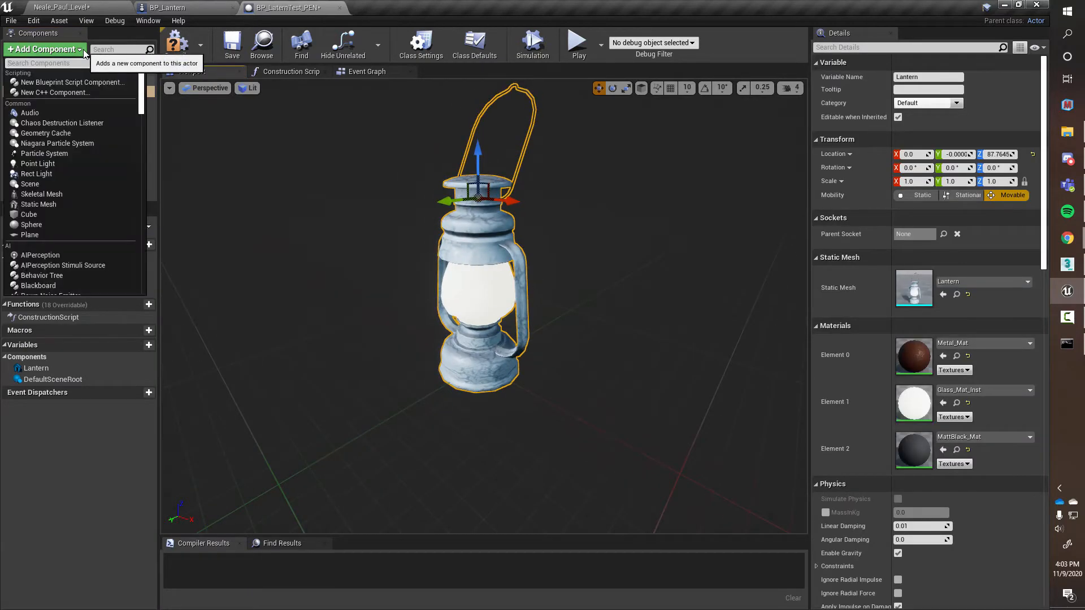
text(light)
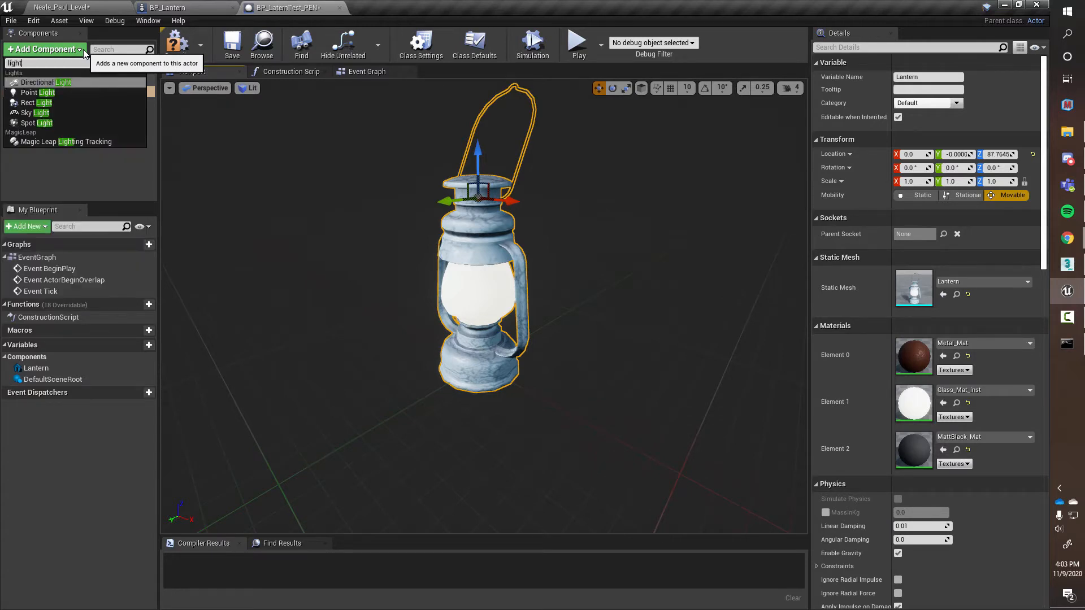
click(33, 92)
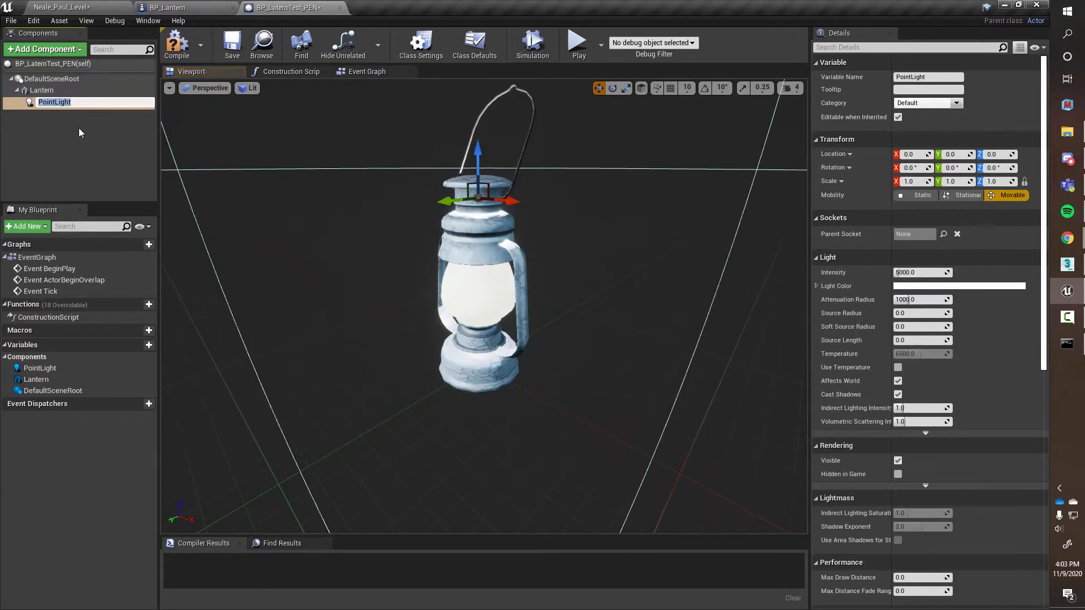
click(79, 128)
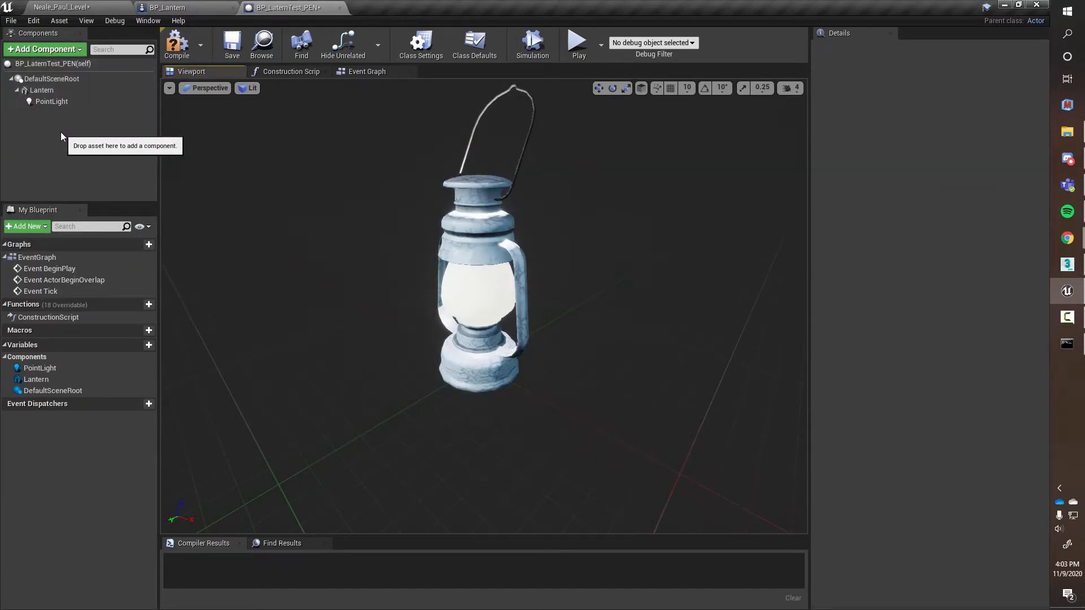
- Rename the point light component as LanternLight
click(53, 103)
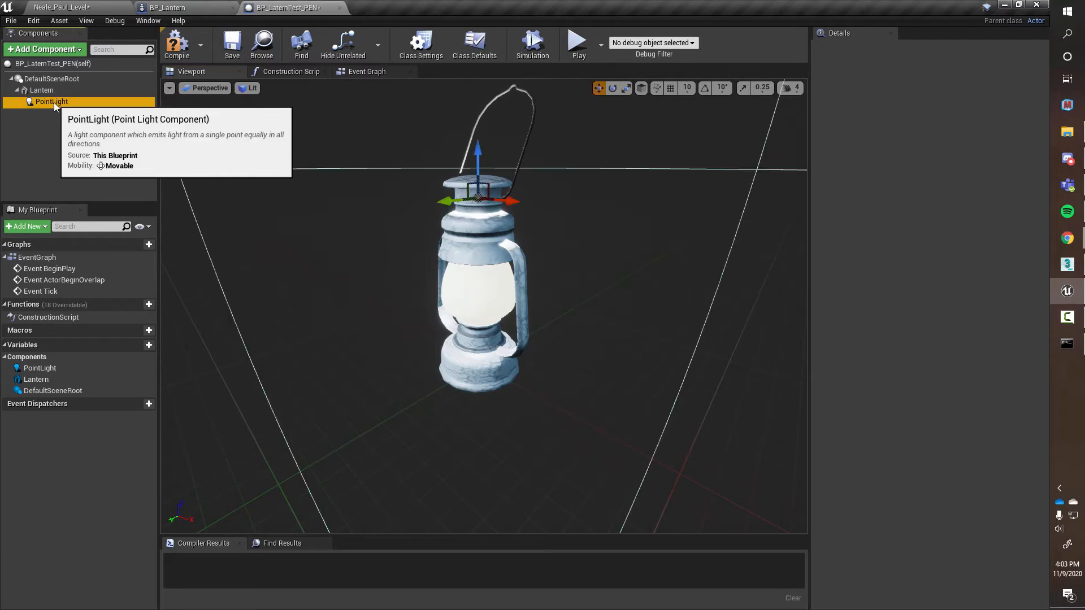
click(77, 103)
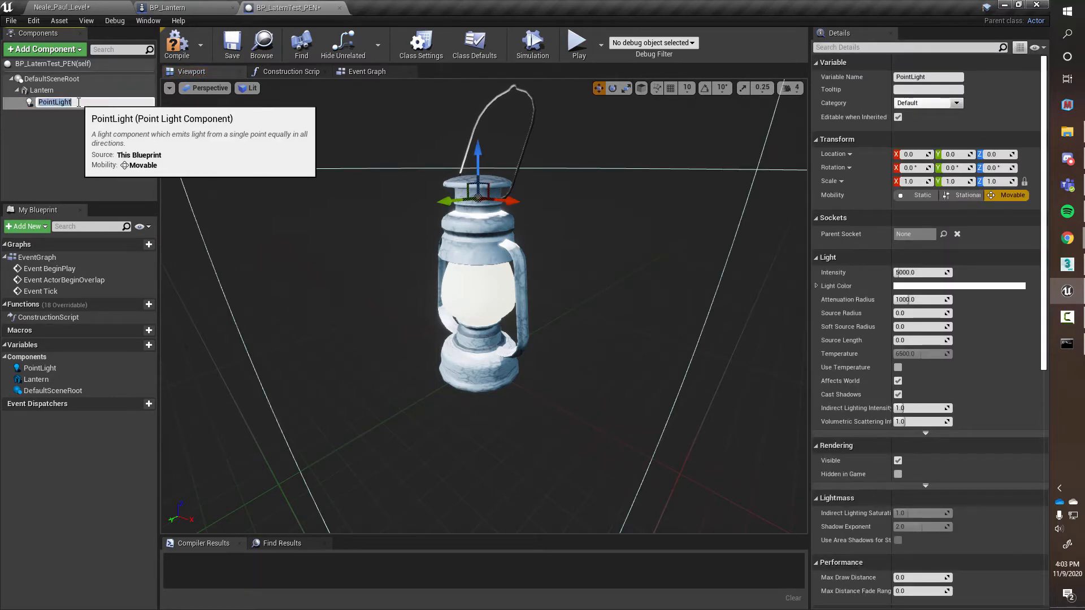
text(LanternLight)
key(Return)
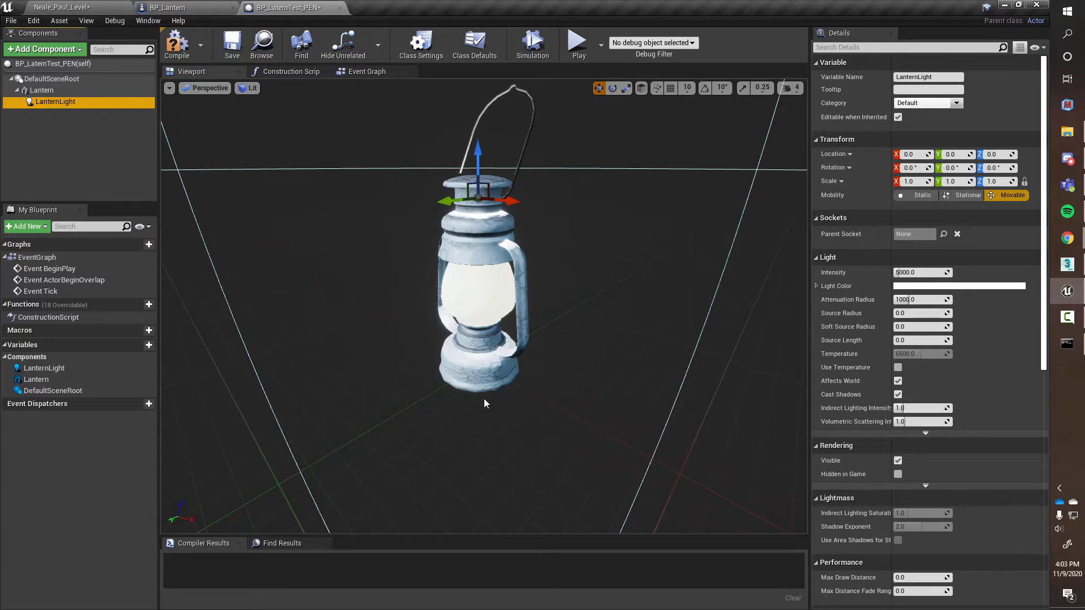
- Examine the extent of LanternLight's attenuation sphere around the lantern
right_drag(556, 371, 556, 372)
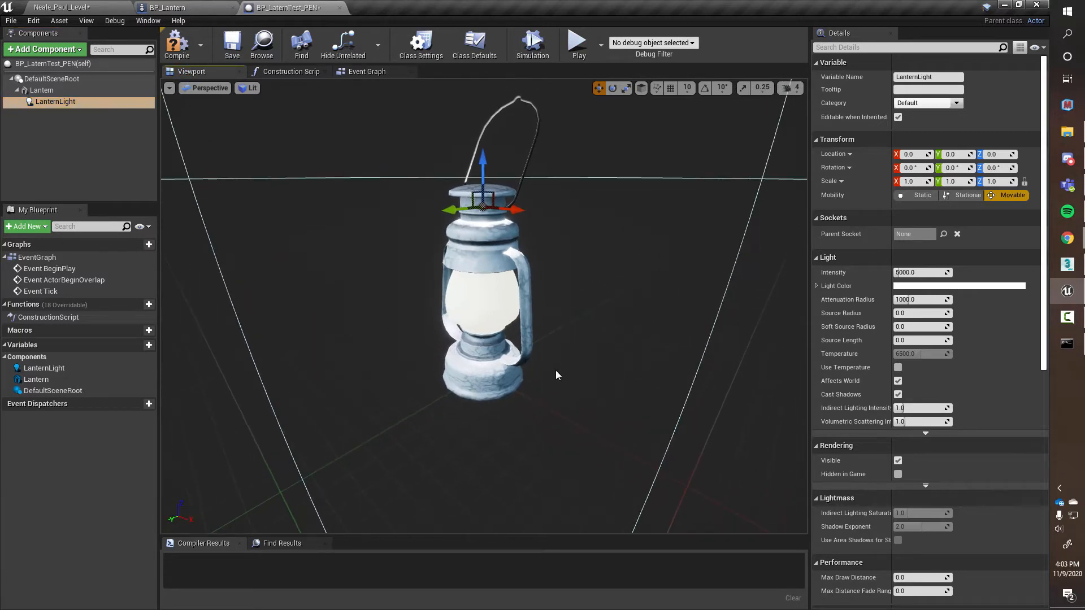
scroll(555, 373, down, 5)
scroll(556, 373, down, 8)
scroll(555, 372, up, 5)
scroll(555, 373, down, 5)
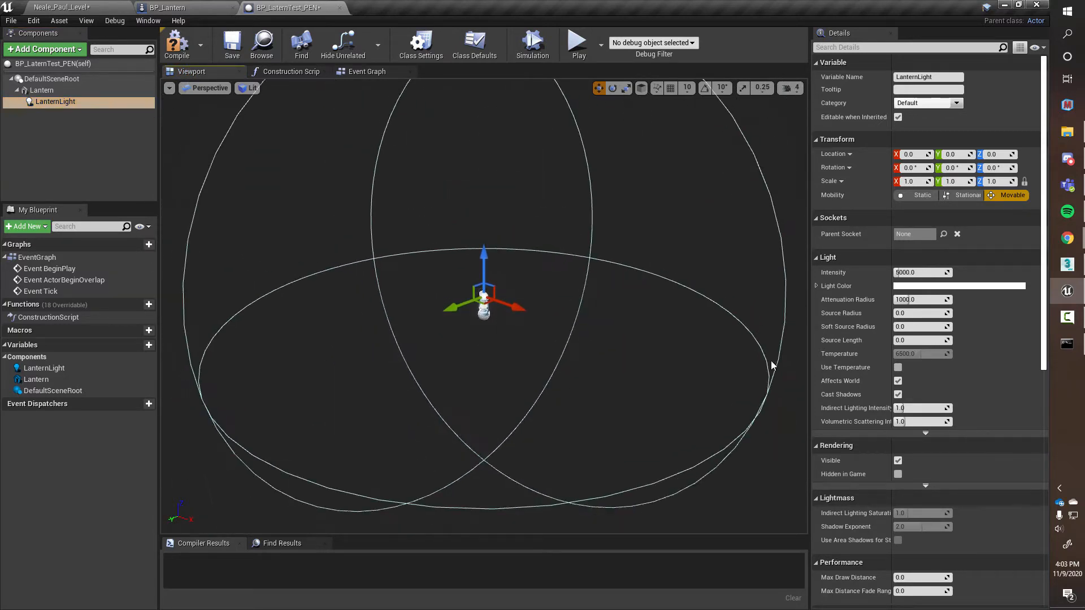
alt+drag(556, 373, 560, 365)
scroll(555, 372, up, 3)
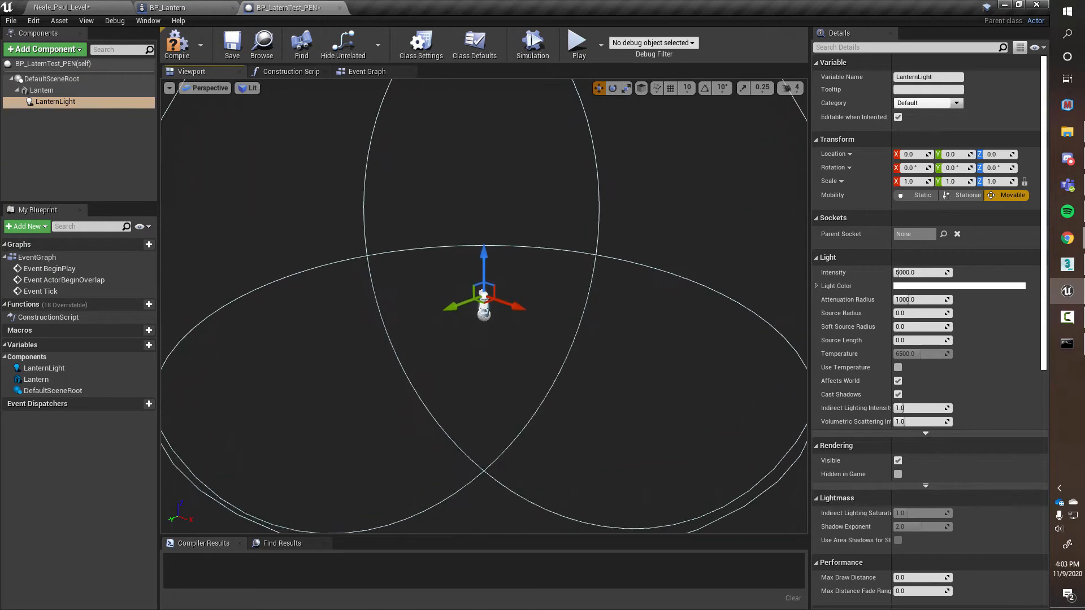
scroll(555, 373, down, 1)
- Lower LanternLight's intensity to about 4382 and its attenuation radius to about 729
mouse_move(922, 274)
mouse_down()
mouse_move(899, 273)
mouse_move(922, 273)
mouse_up()
click(925, 274)
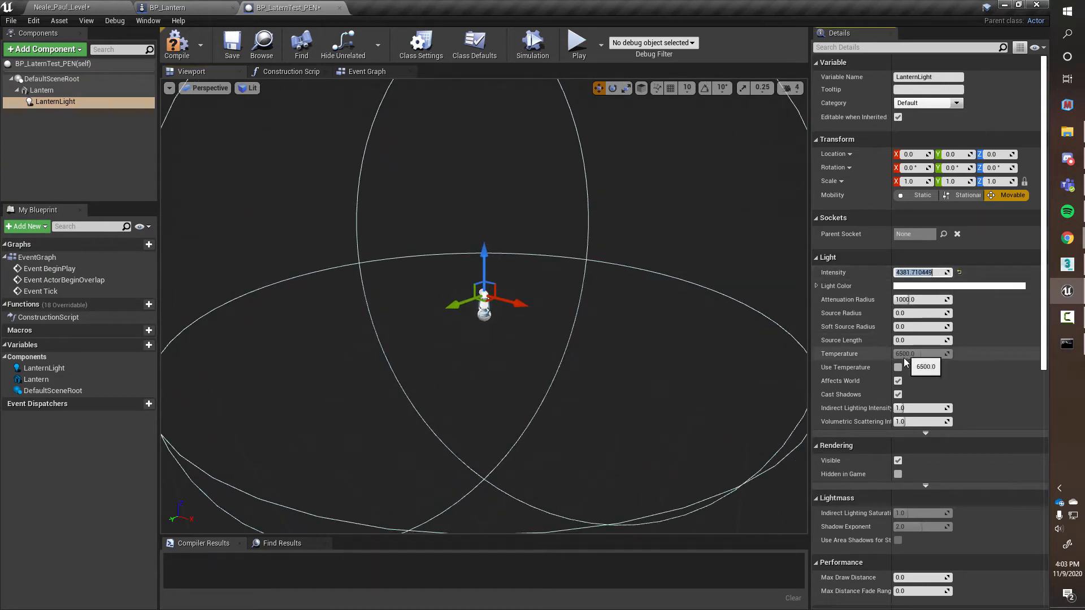
click(916, 300)
mouse_move(916, 300)
mouse_down()
mouse_move(881, 300)
mouse_move(939, 300)
mouse_move(910, 300)
mouse_up()
scroll(643, 393, up, 3)
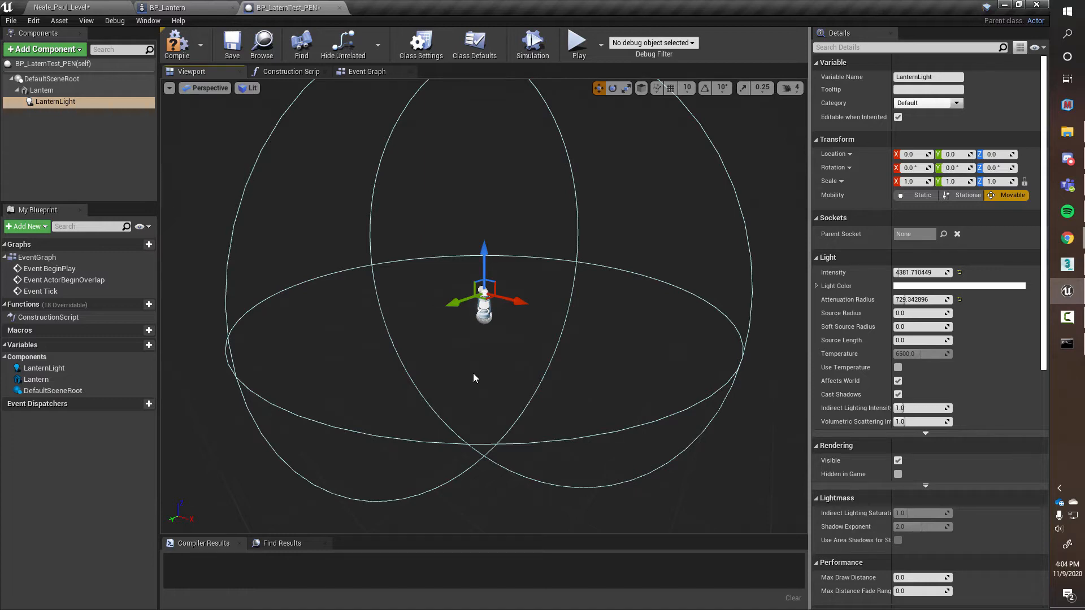
scroll(495, 296, up, 10)
scroll(499, 254, up, 4)
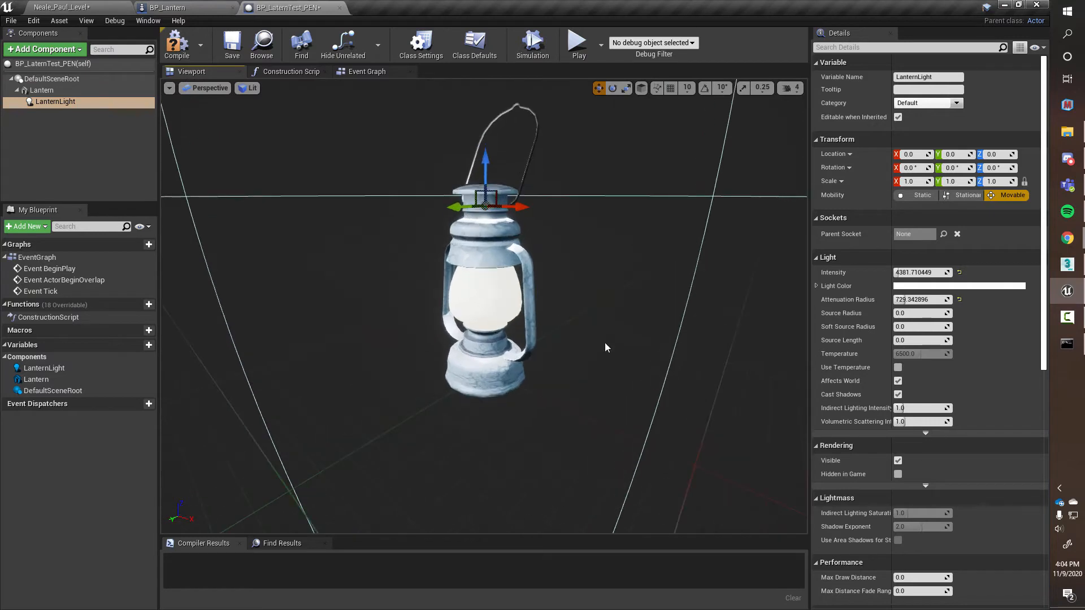
alt+drag(618, 356, 607, 331)
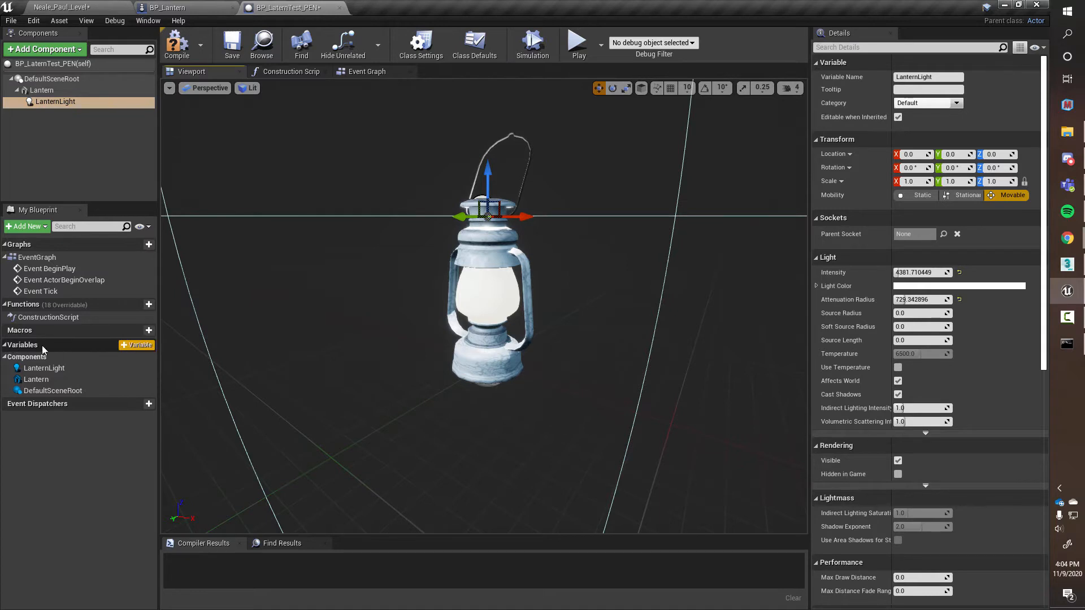
- Add a new Blueprint variable named Intensity
click(144, 347)
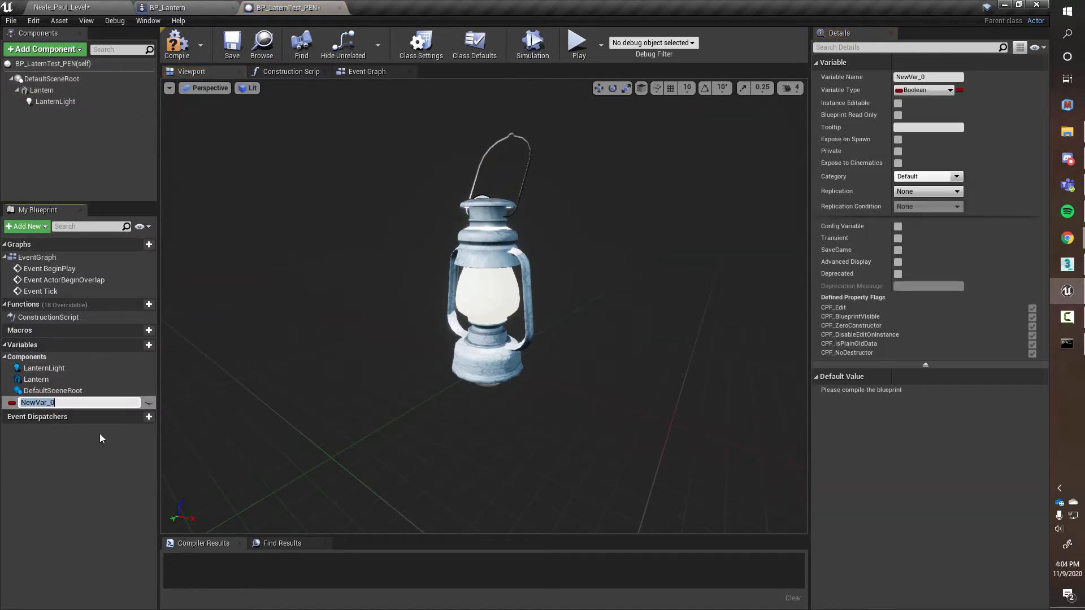
text(Intensity)
key(Return)
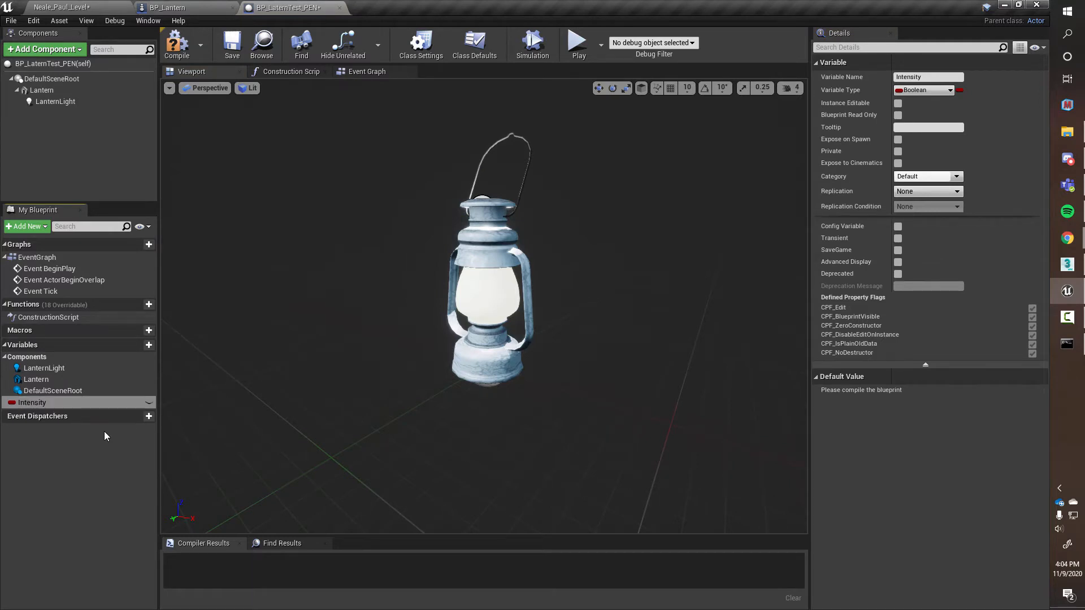
- Change the Intensity variable's type to Float
click(37, 403)
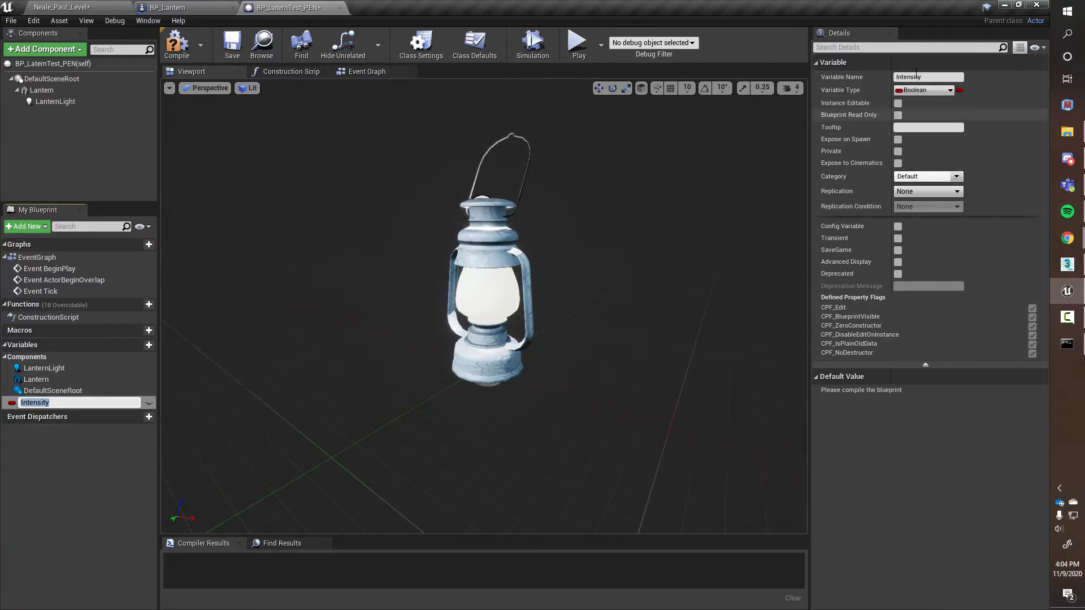
click(12, 404)
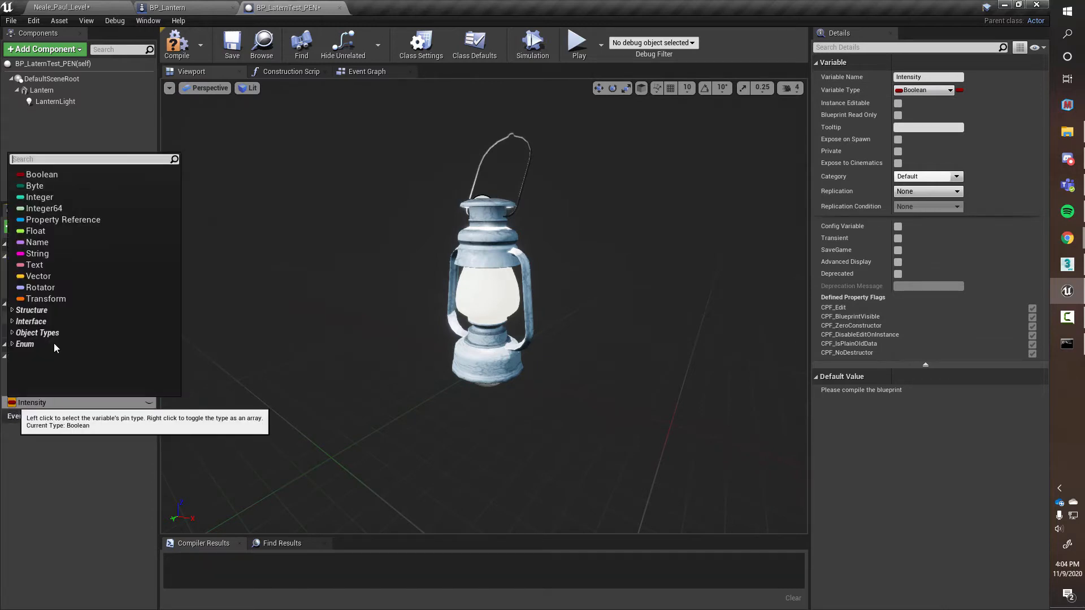
click(904, 91)
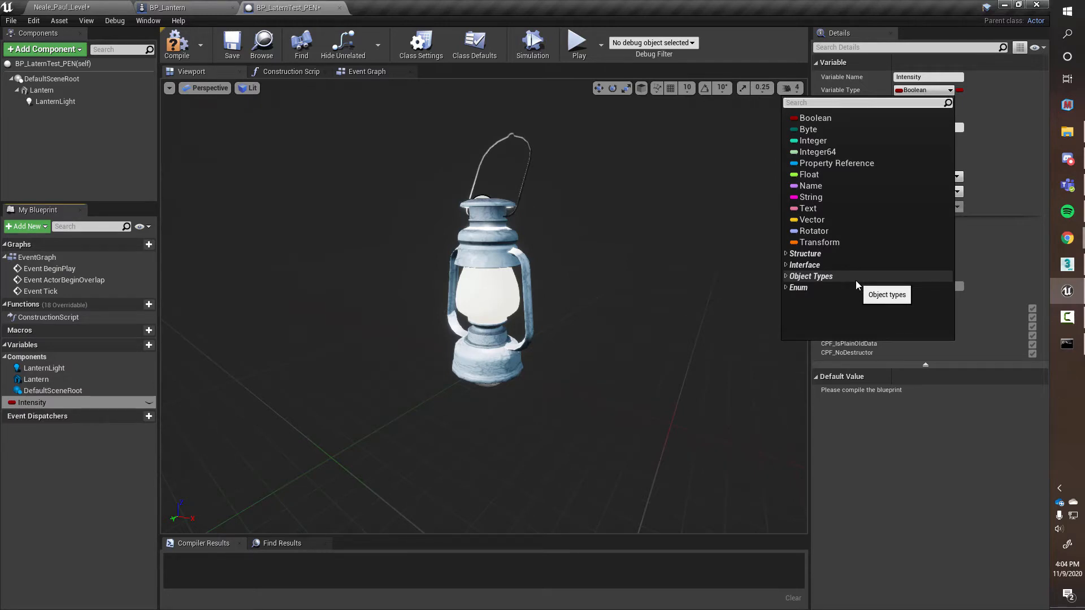
click(835, 175)
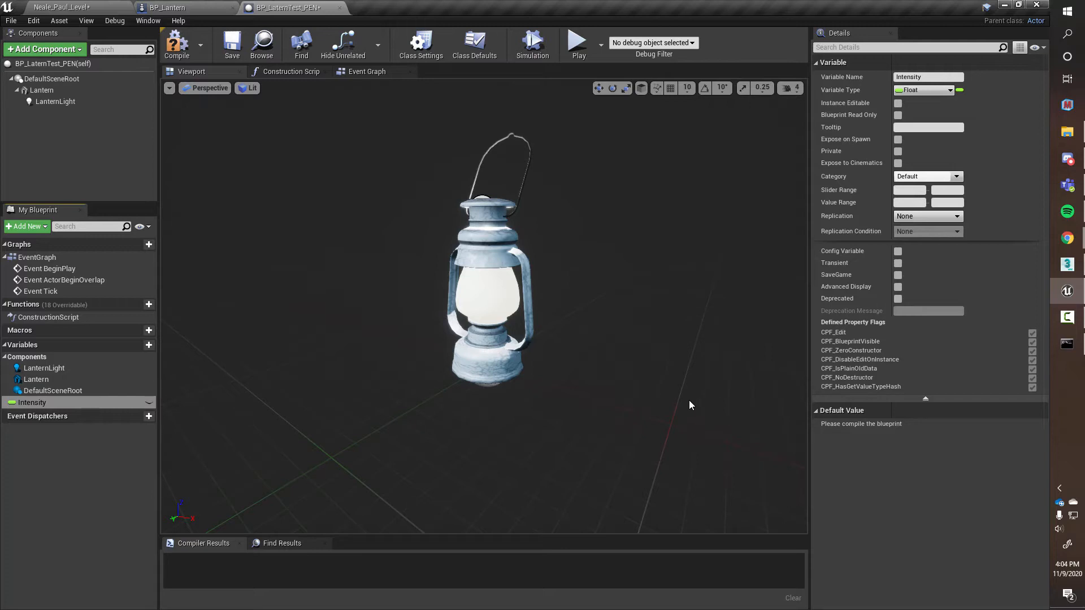
- Make the Intensity variable instance editable and compare it with the exposed settings of the Lantern_BP2 actor in the level
click(149, 404)
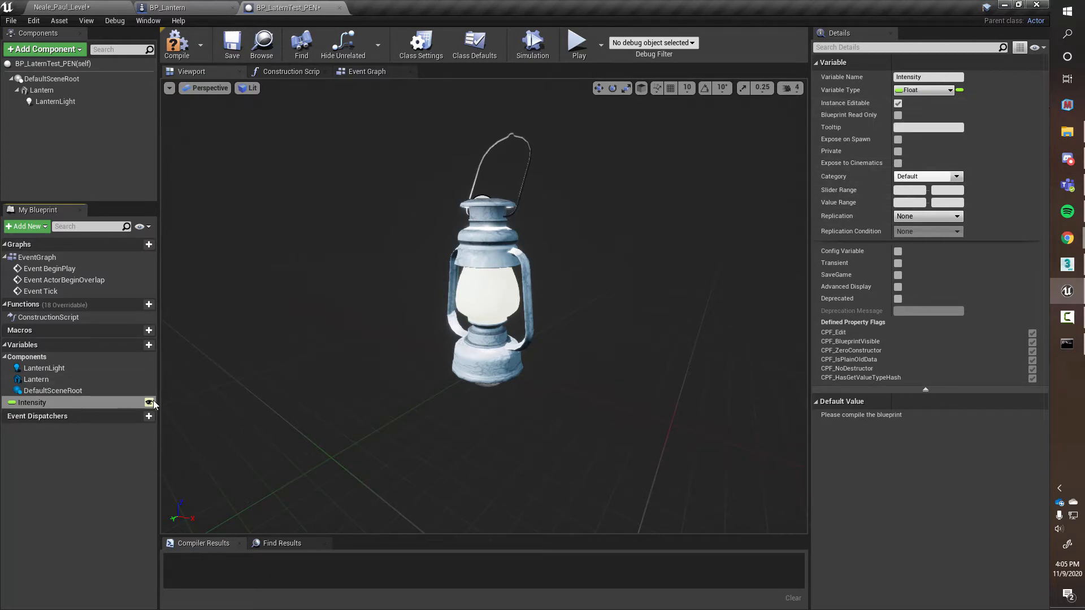
click(119, 5)
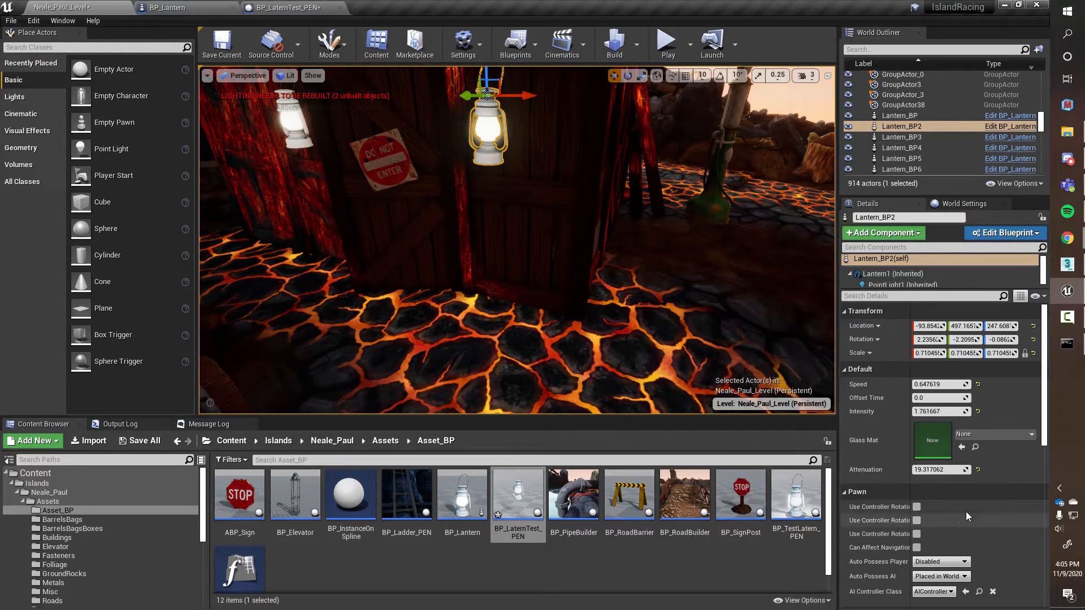
click(288, 7)
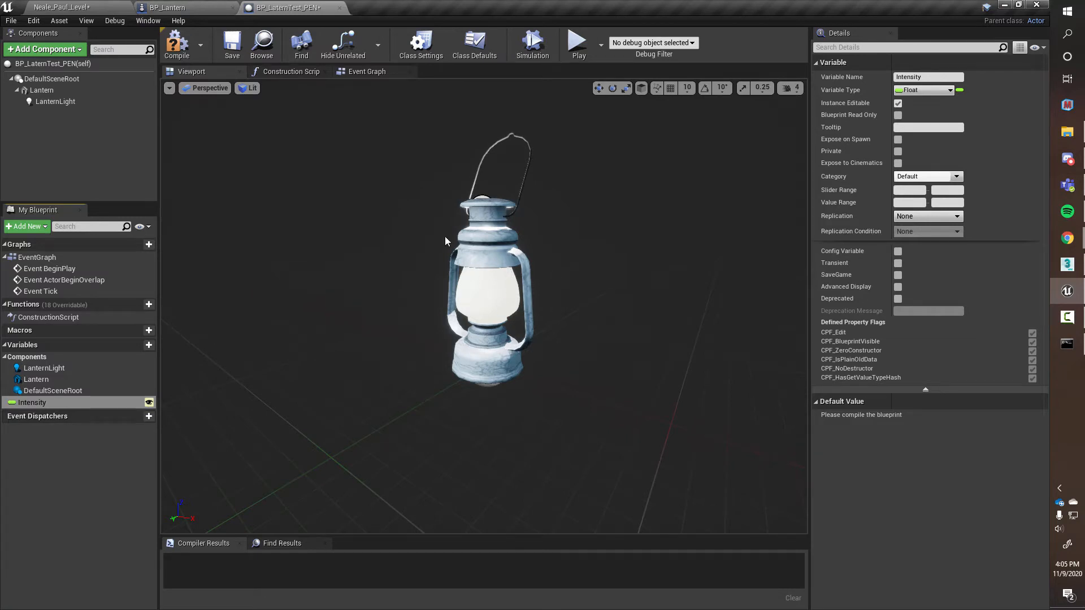
- Place a Lantern Light reference and an Intensity getter in the Construction Script graph
click(291, 72)
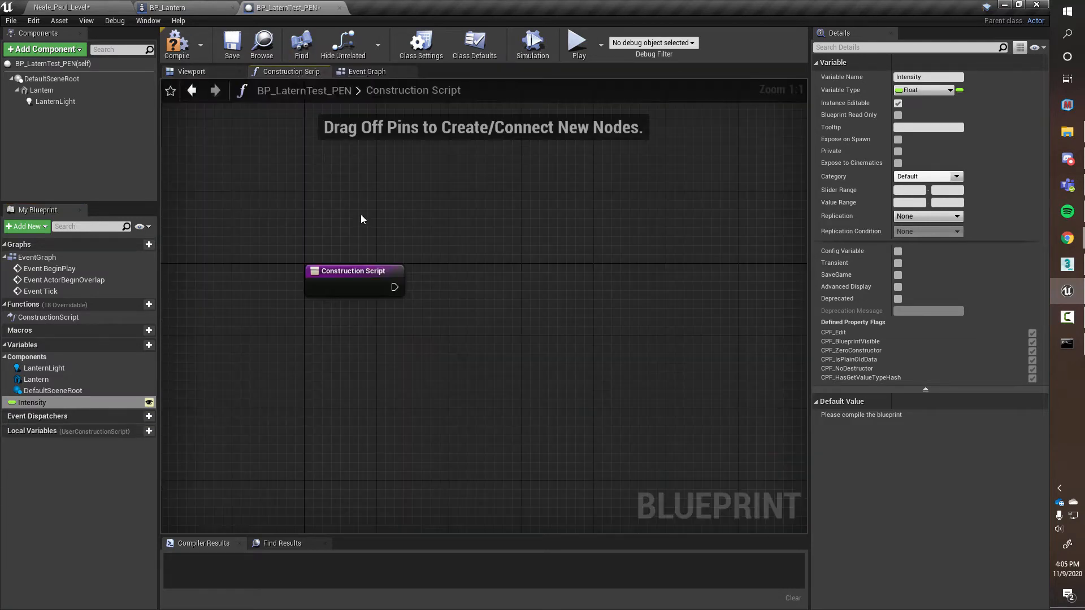
right_drag(519, 378, 449, 377)
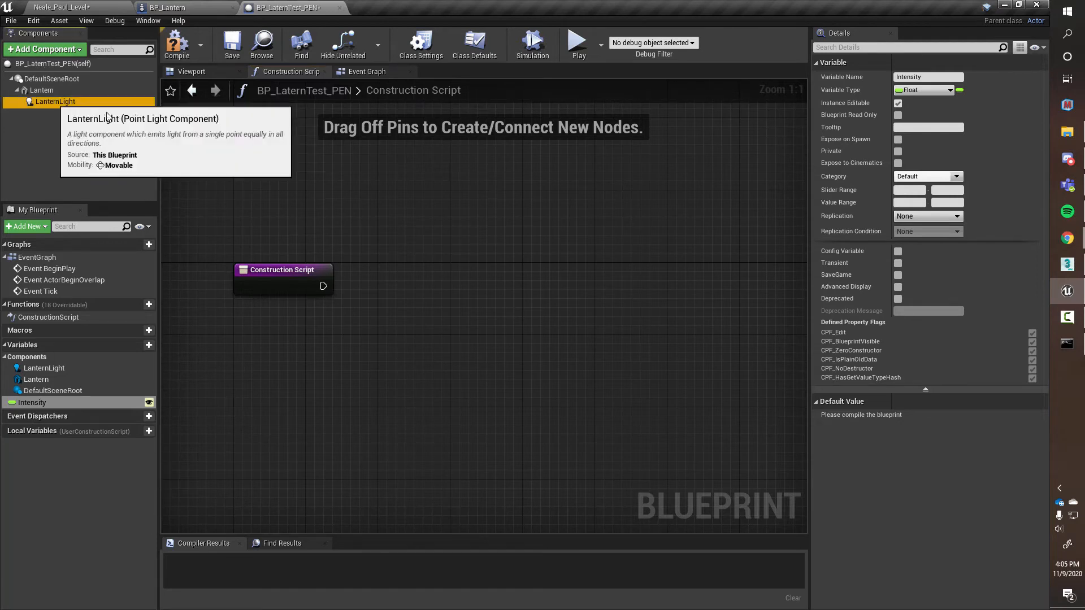
drag(55, 101, 379, 232)
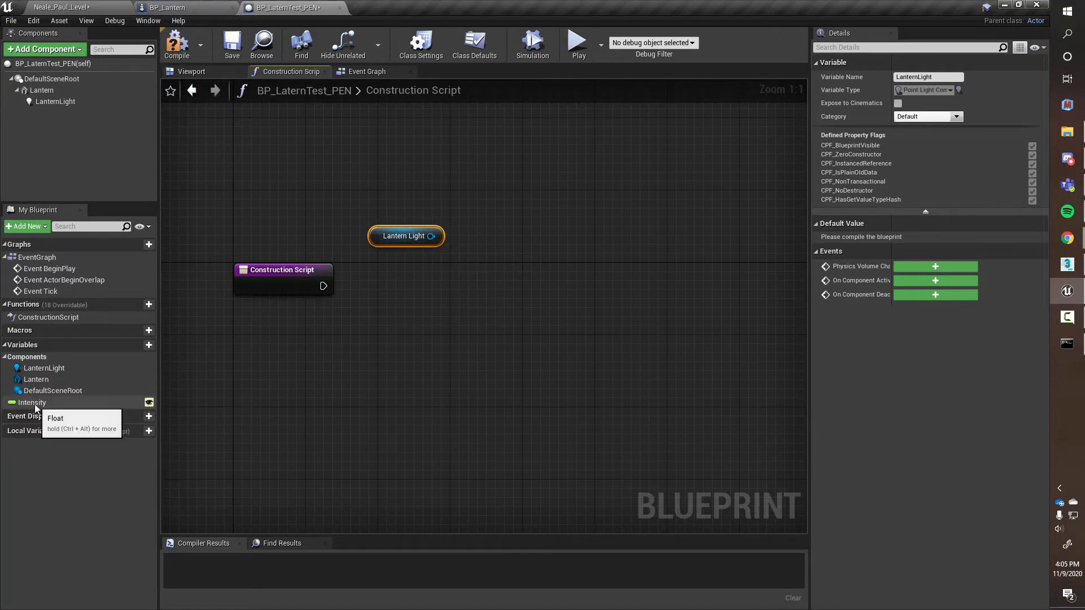
drag(35, 405, 422, 329)
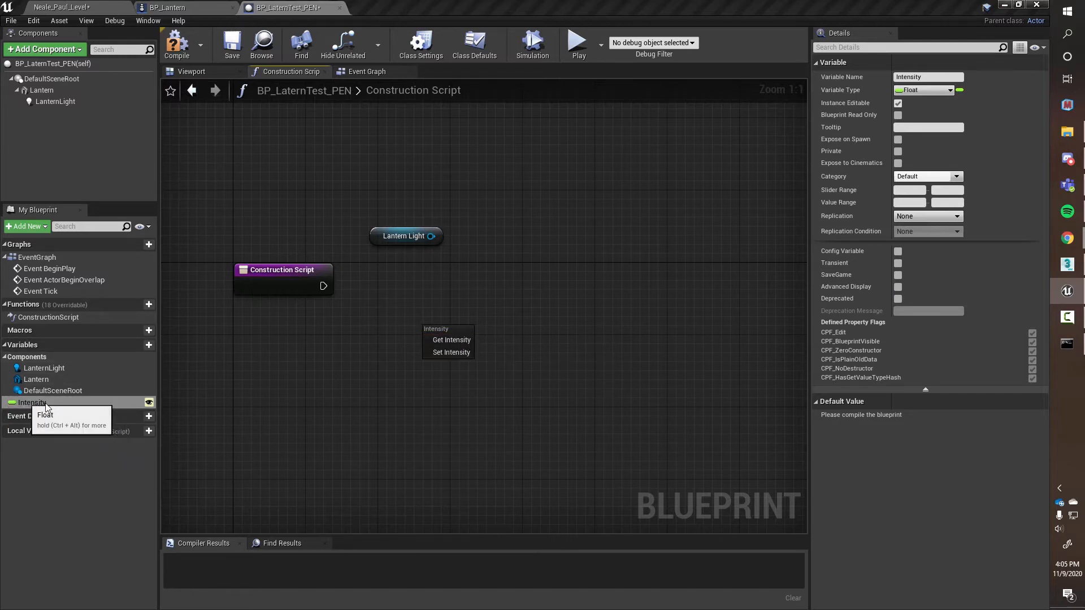
click(451, 340)
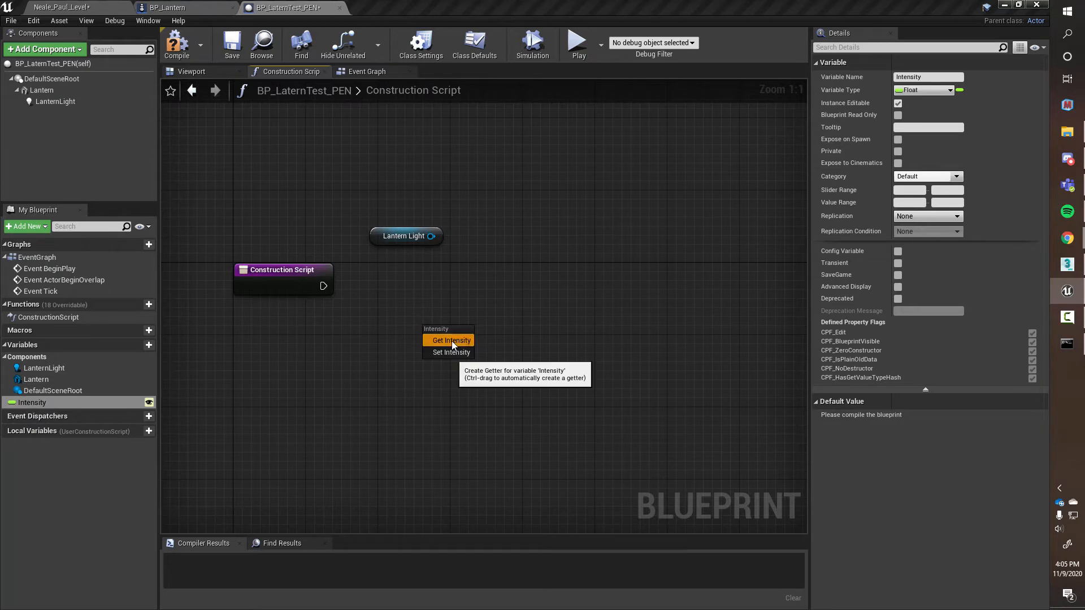
drag(452, 341, 365, 358)
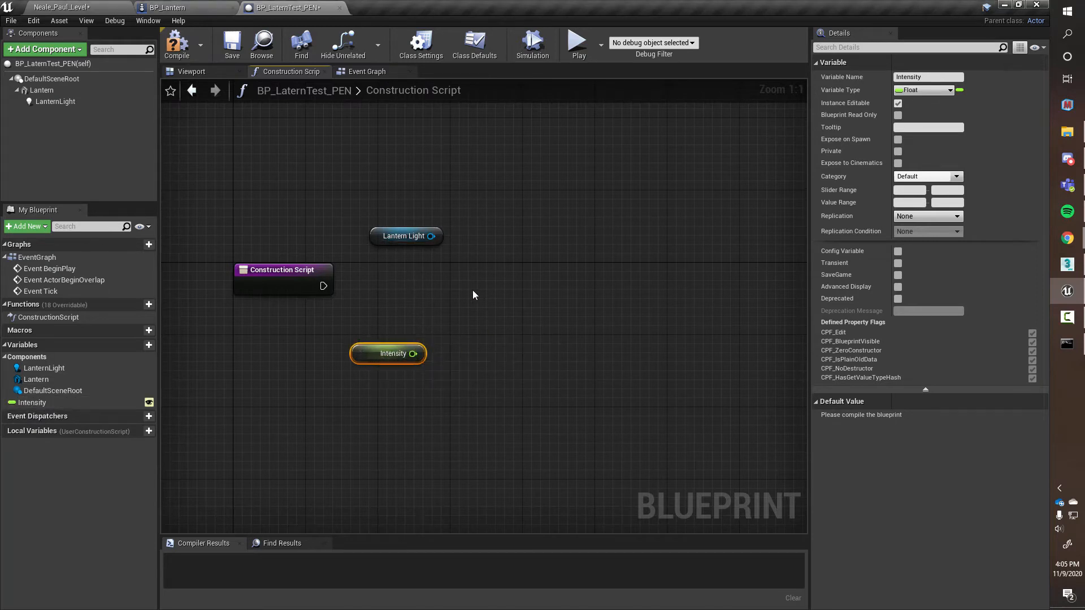
- Add a Set Intensity (LanternLight) node to the Construction Script
right_click(515, 270)
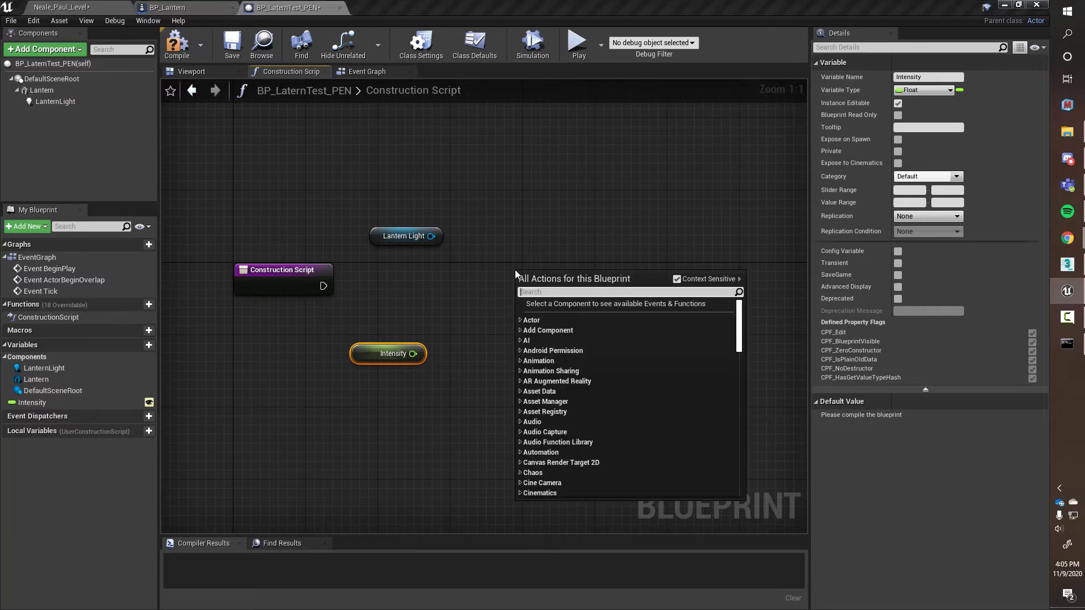
text(set inten)
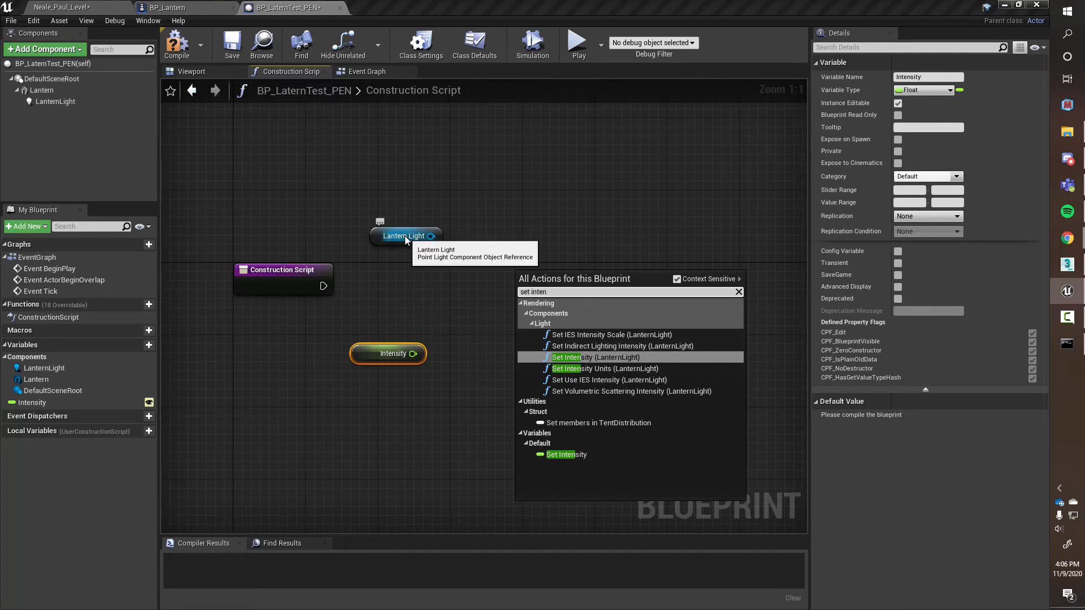
click(586, 360)
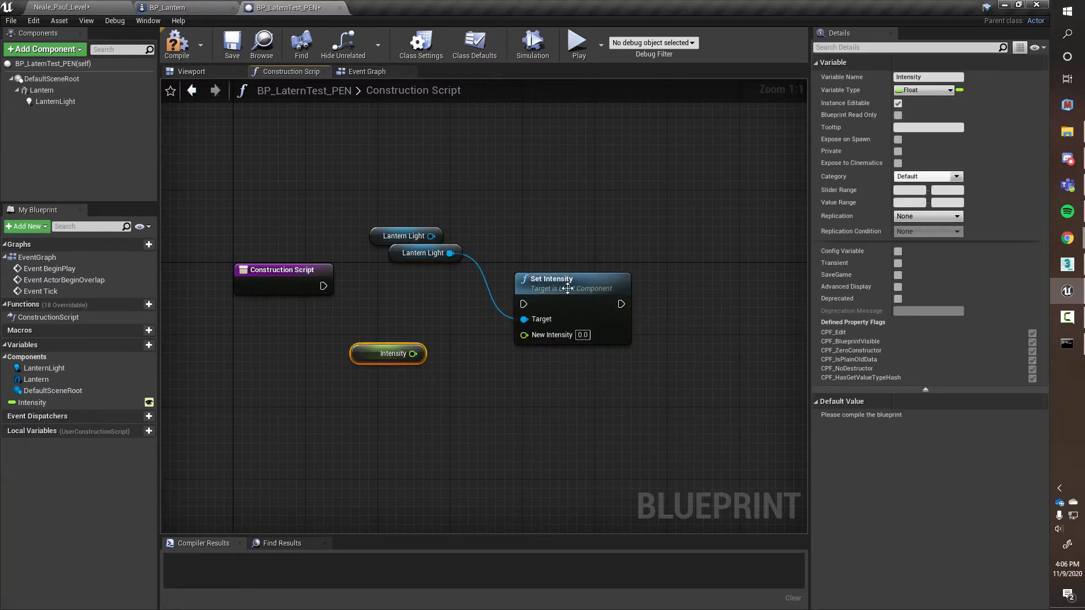
- Delete the unconnected duplicate Lantern Light reference and reposition the one wired to Set Intensity
drag(402, 259, 399, 305)
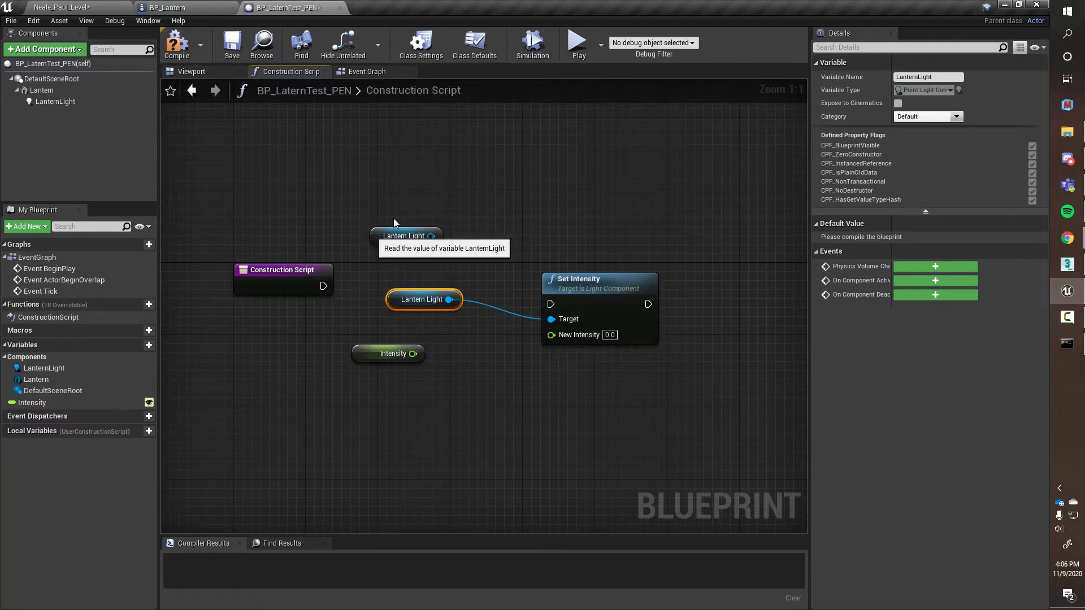
drag(376, 236, 410, 238)
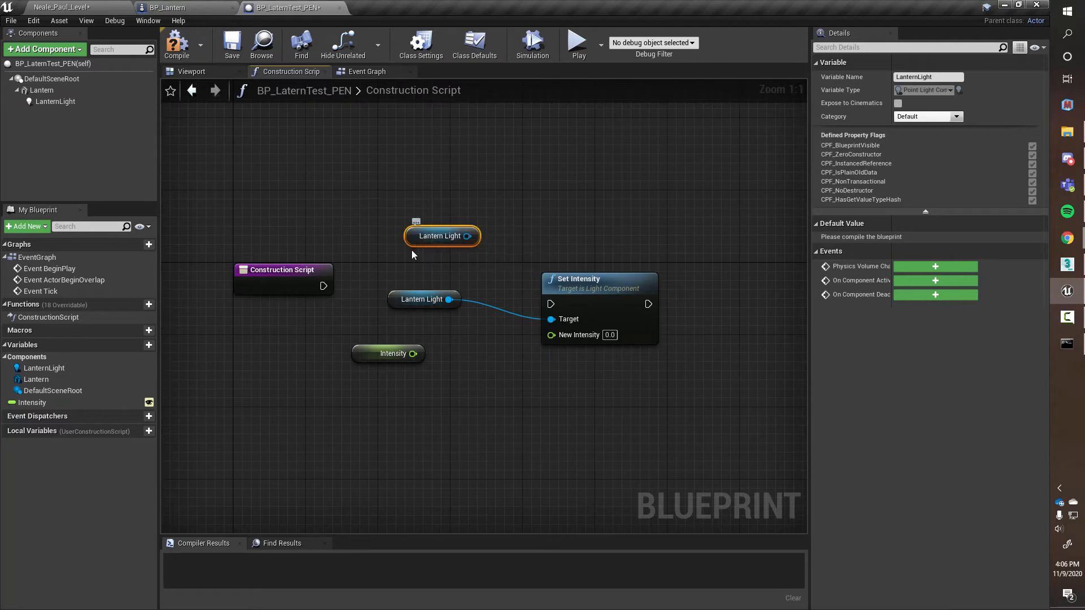
key(Delete)
drag(399, 303, 378, 301)
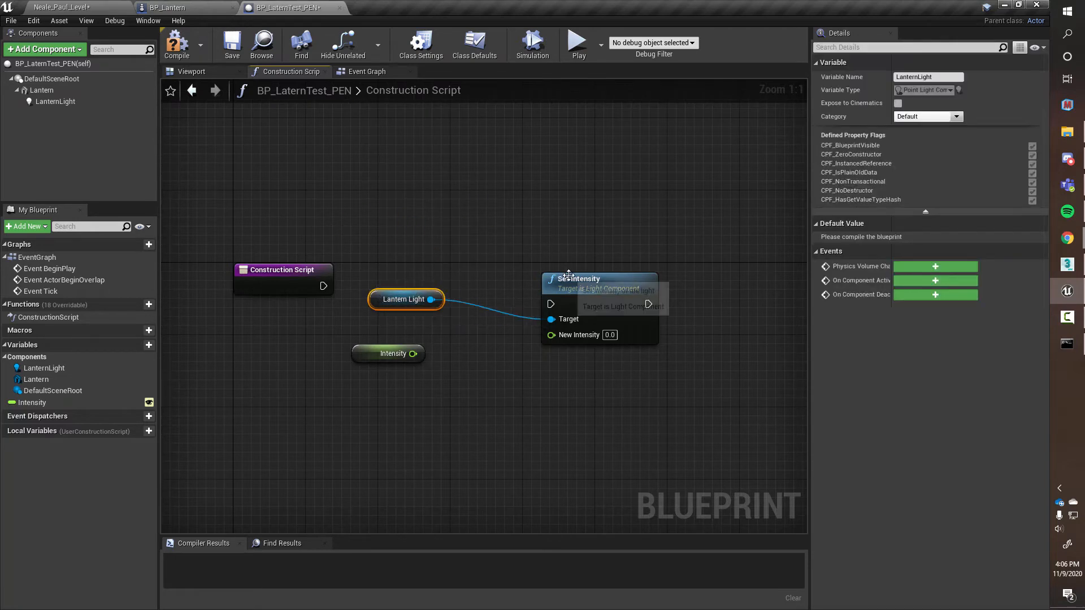
- Arrange the nodes with Lantern Light and Intensity stacked below Construction Script and Set Intensity level with it
drag(546, 286, 492, 259)
drag(374, 306, 320, 324)
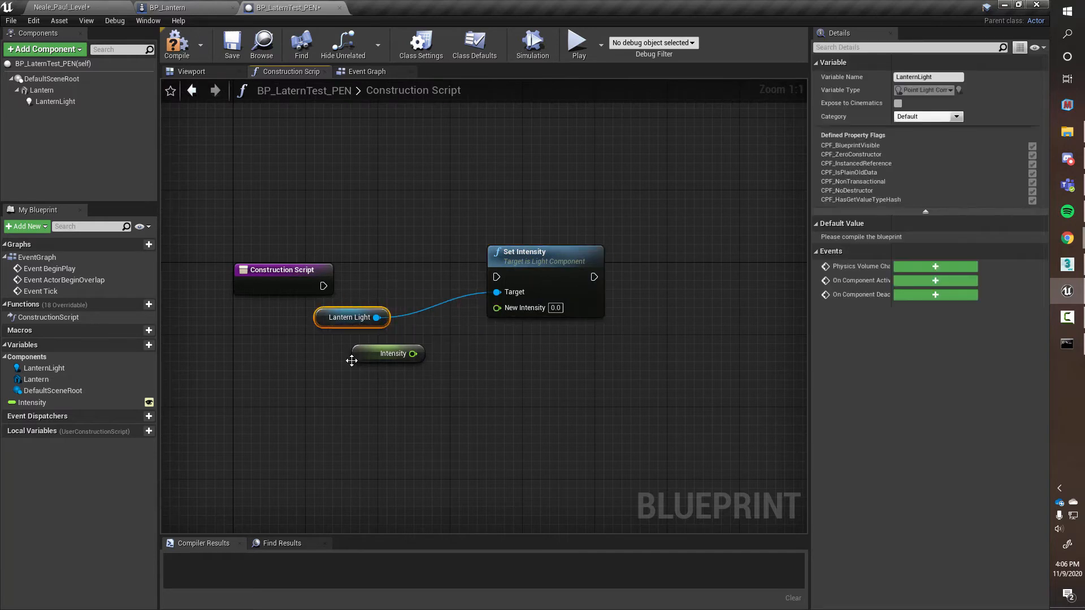
drag(358, 353, 331, 372)
drag(328, 320, 318, 338)
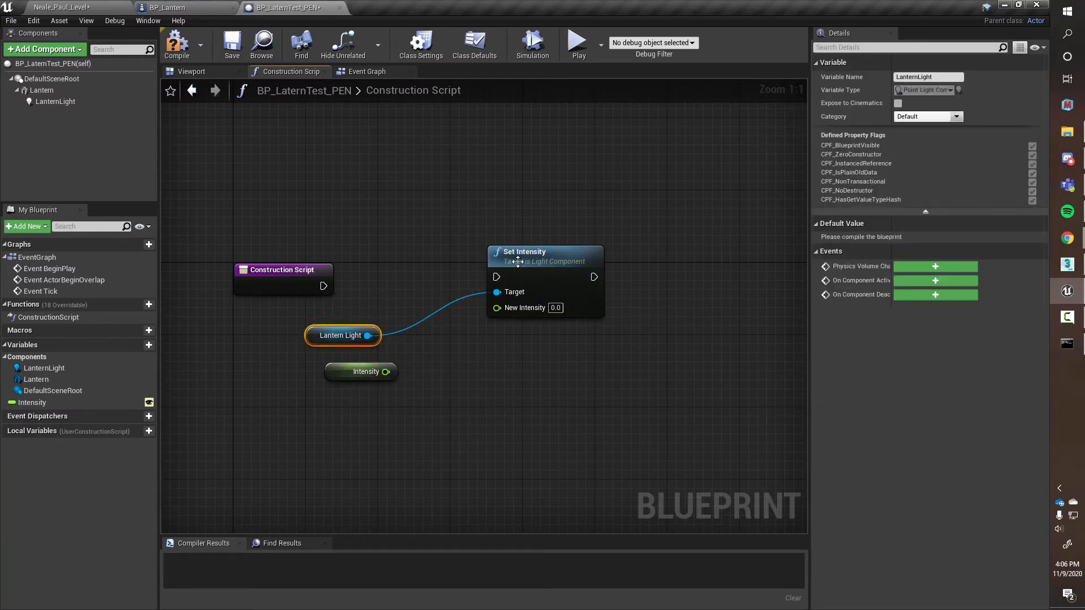
drag(516, 260, 496, 278)
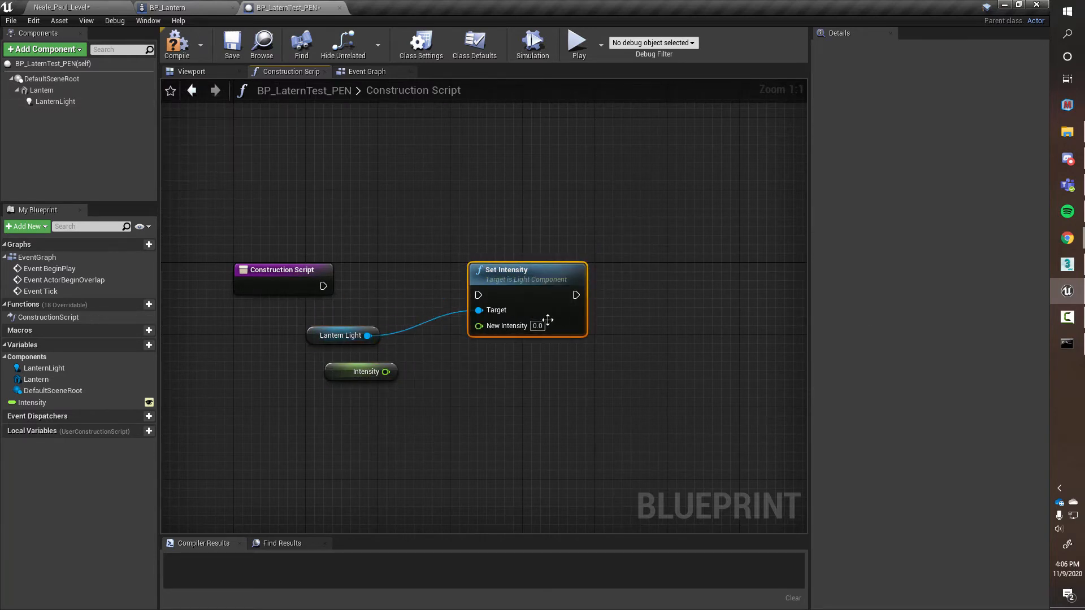
drag(513, 266, 565, 280)
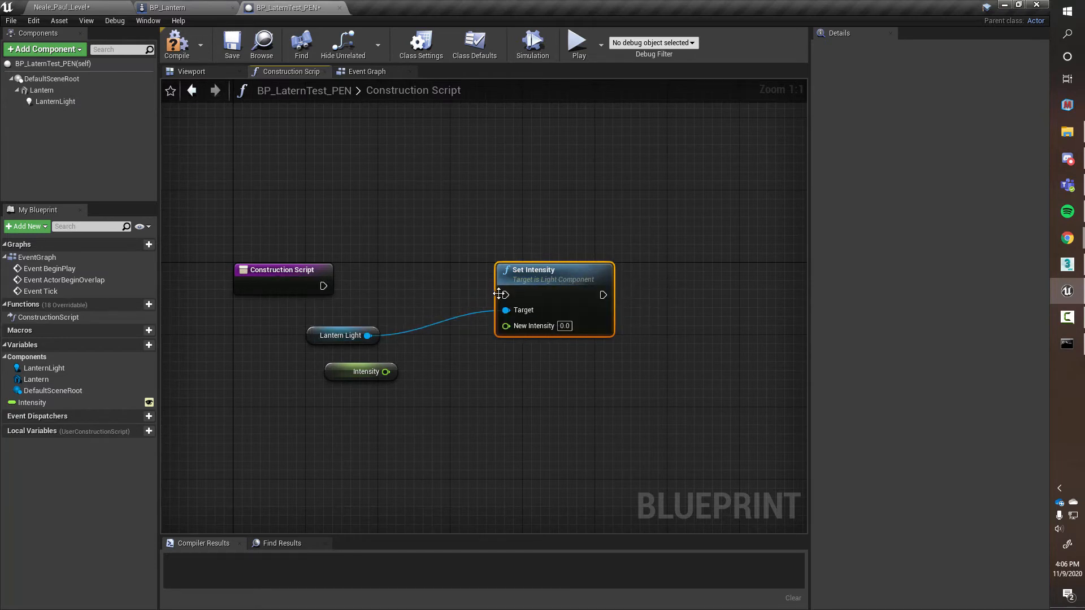
- Connect Construction Script's execution output to Set Intensity and the Intensity getter to its New Intensity input, aligning the getter under Lantern Light
click(283, 272)
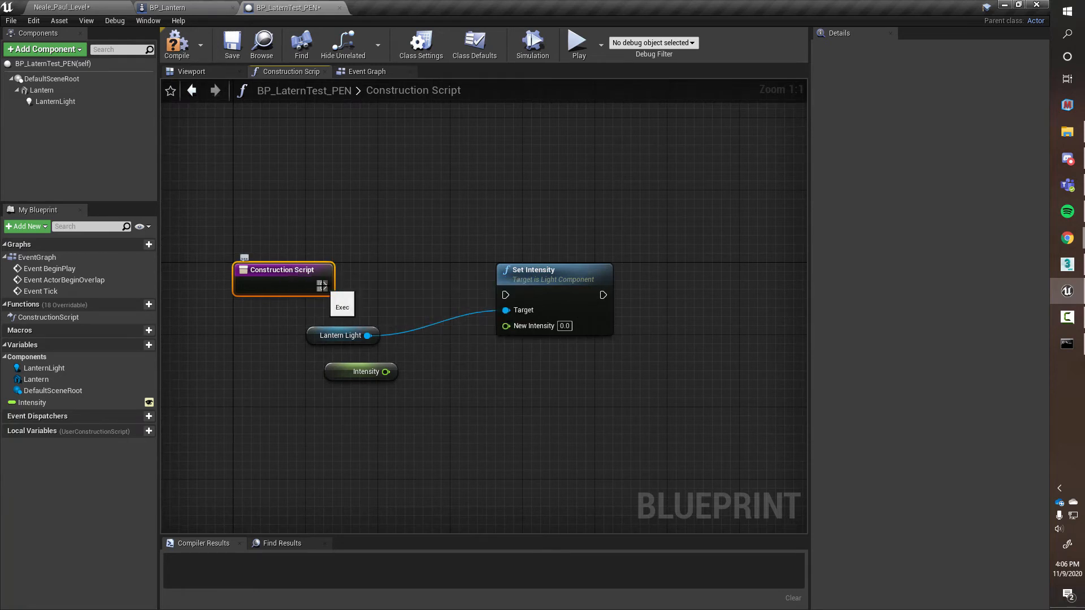
drag(322, 286, 505, 295)
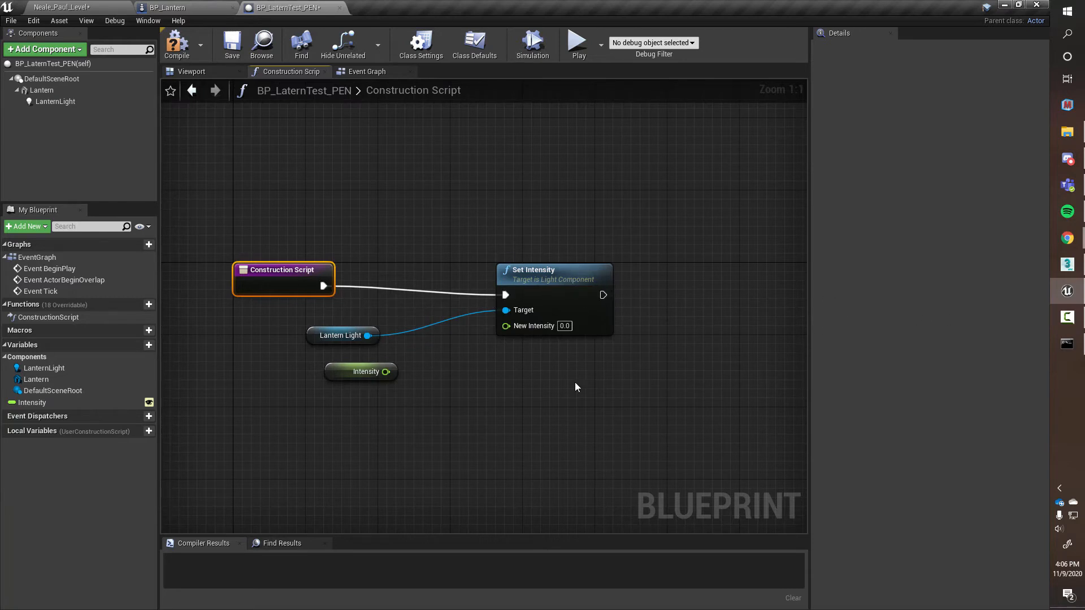
drag(326, 375, 512, 326)
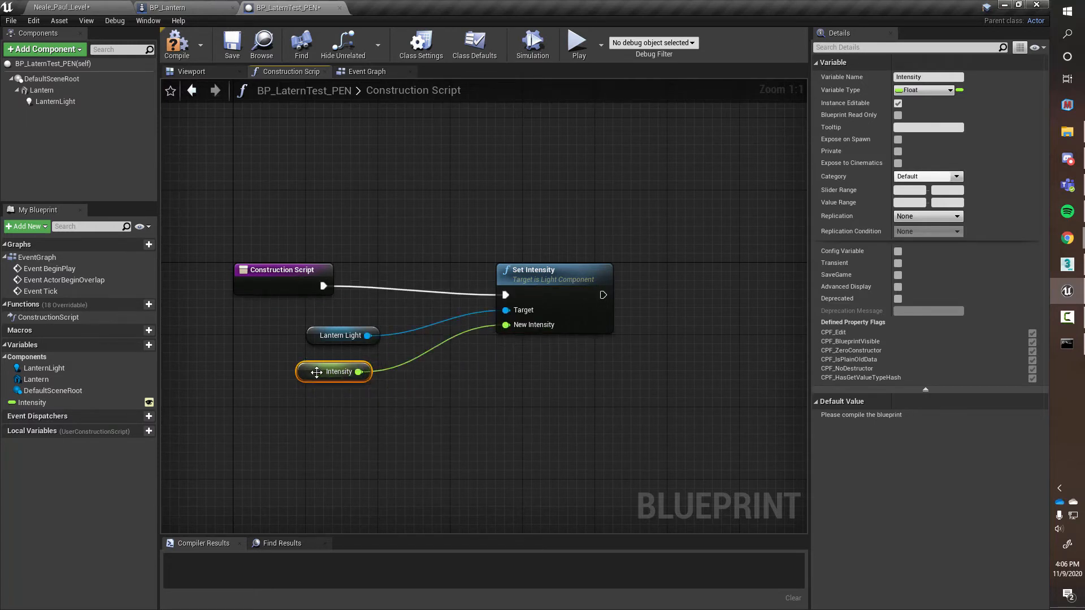
drag(316, 371, 325, 372)
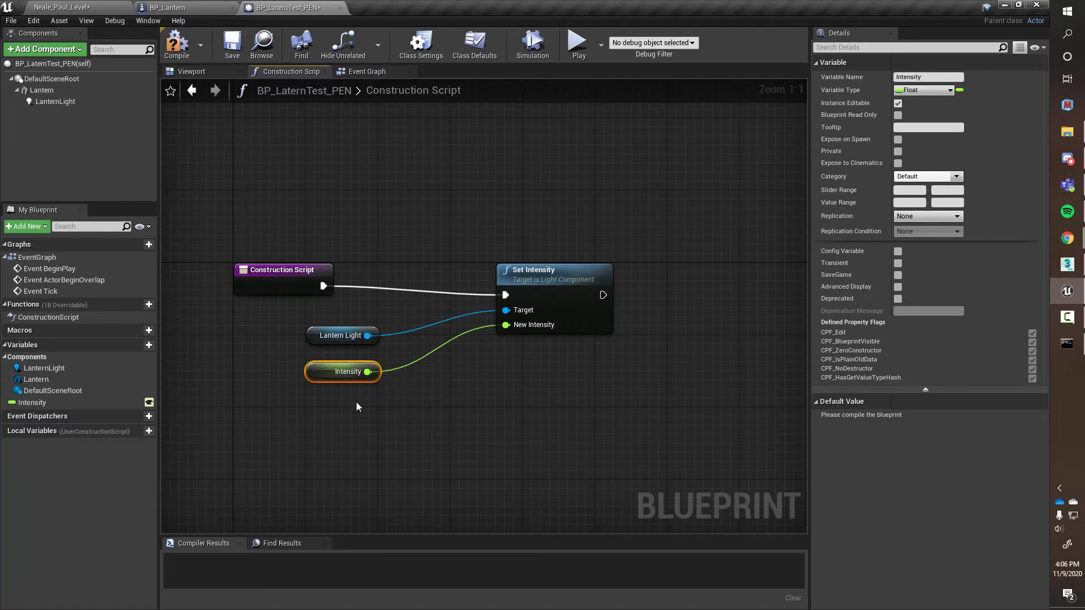
- Compile the blueprint, set the Intensity variable's default value to 50.0, and compile again
click(67, 403)
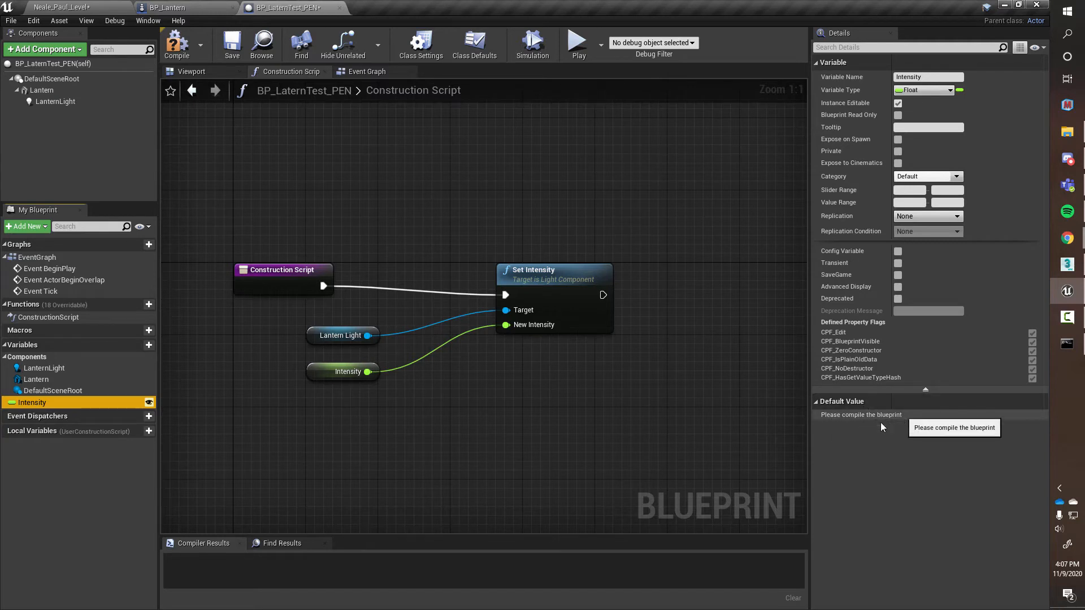
click(190, 45)
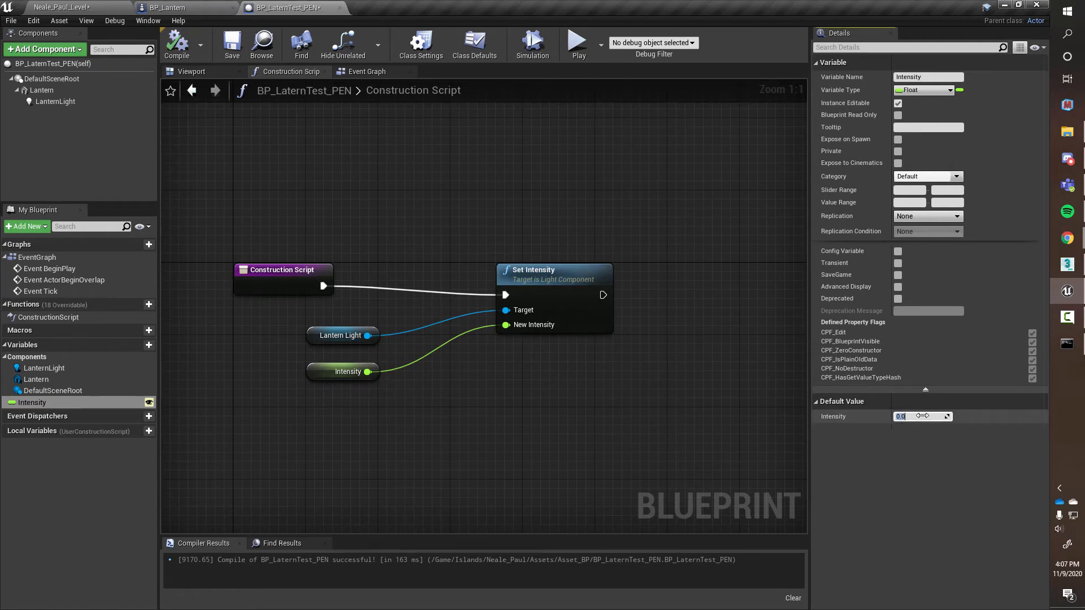
click(929, 468)
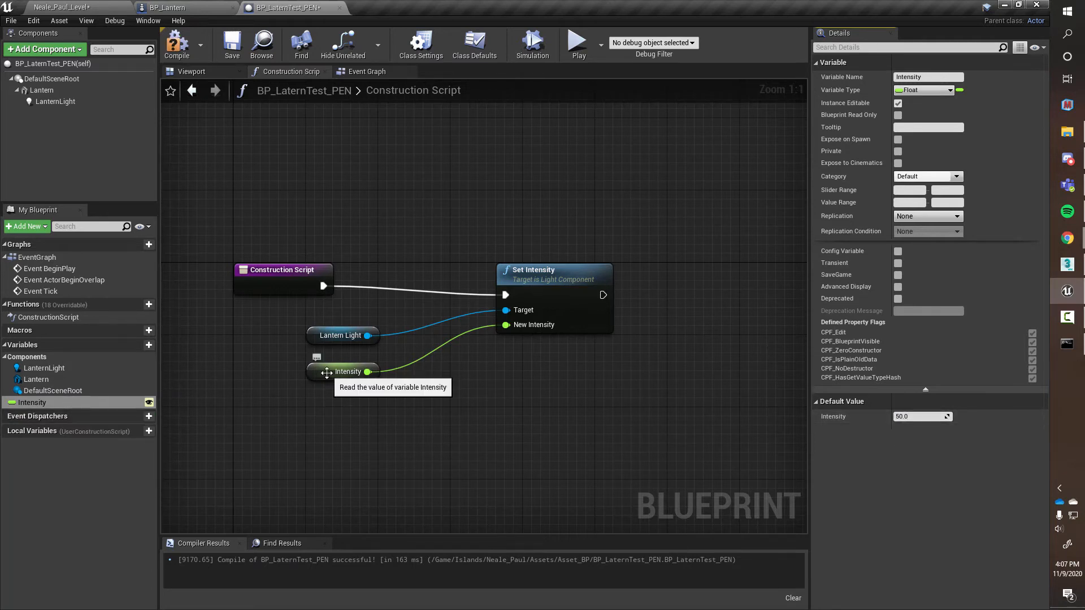
click(179, 48)
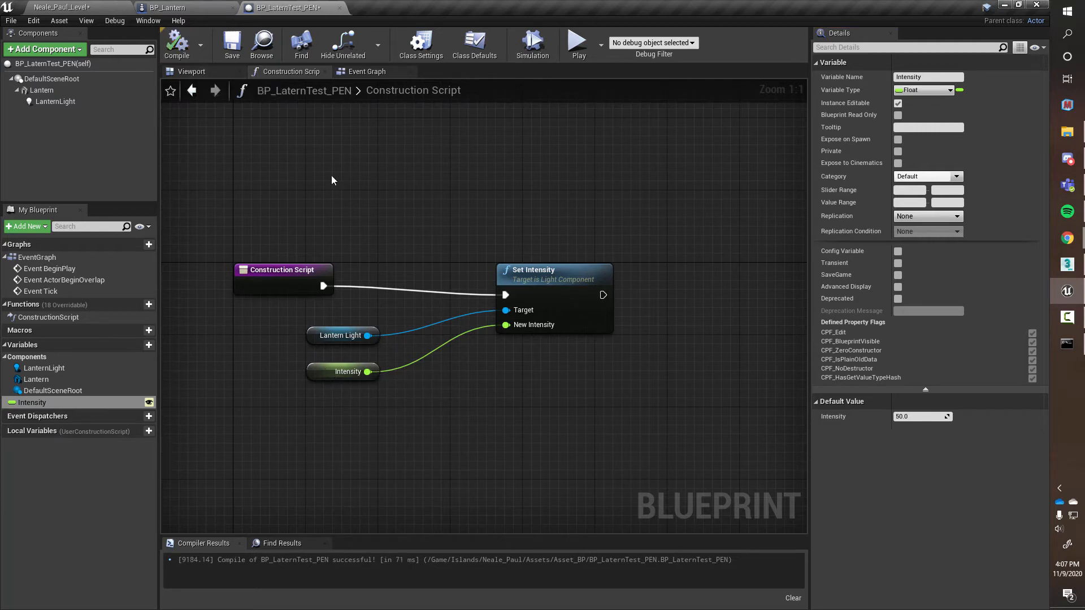
- Correct the blueprint asset's name to BP_LanternTest_PEN in the level editor's Asset_BP folder
click(62, 7)
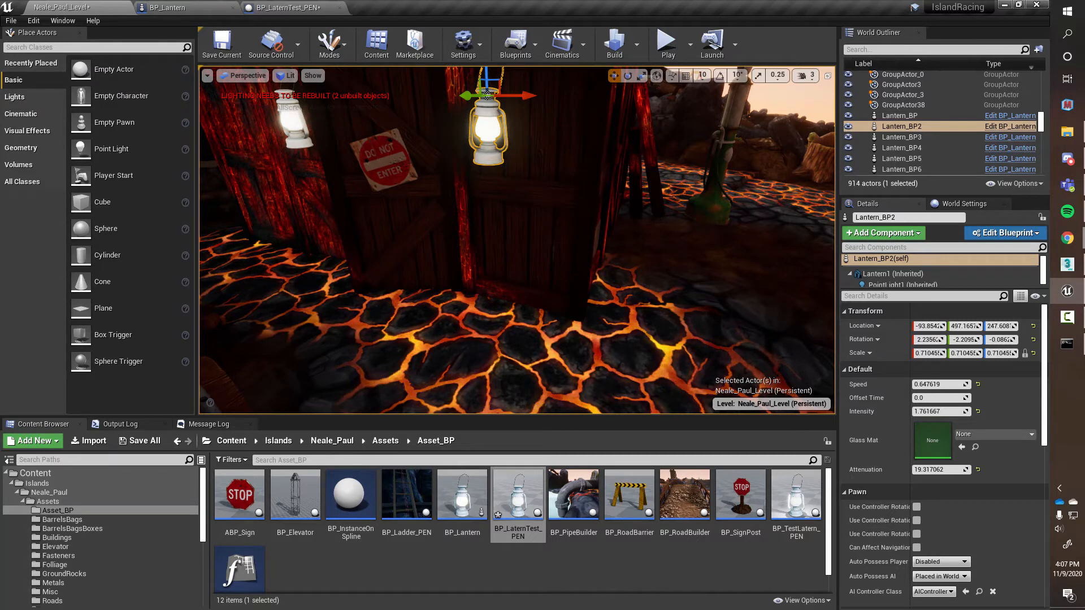
scroll(358, 361, down, 1)
click(522, 516)
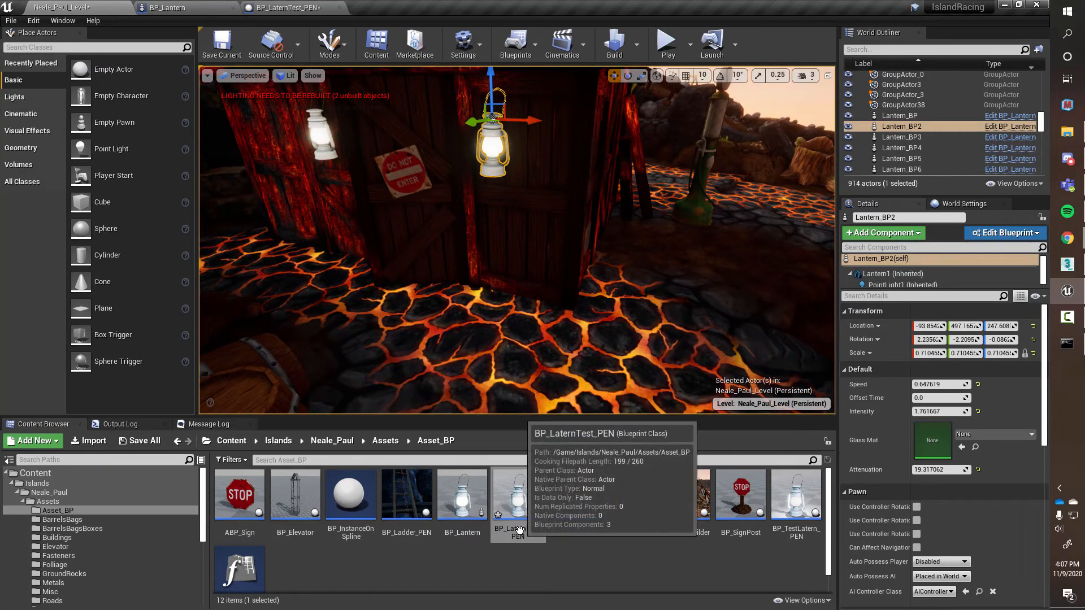
click(517, 532)
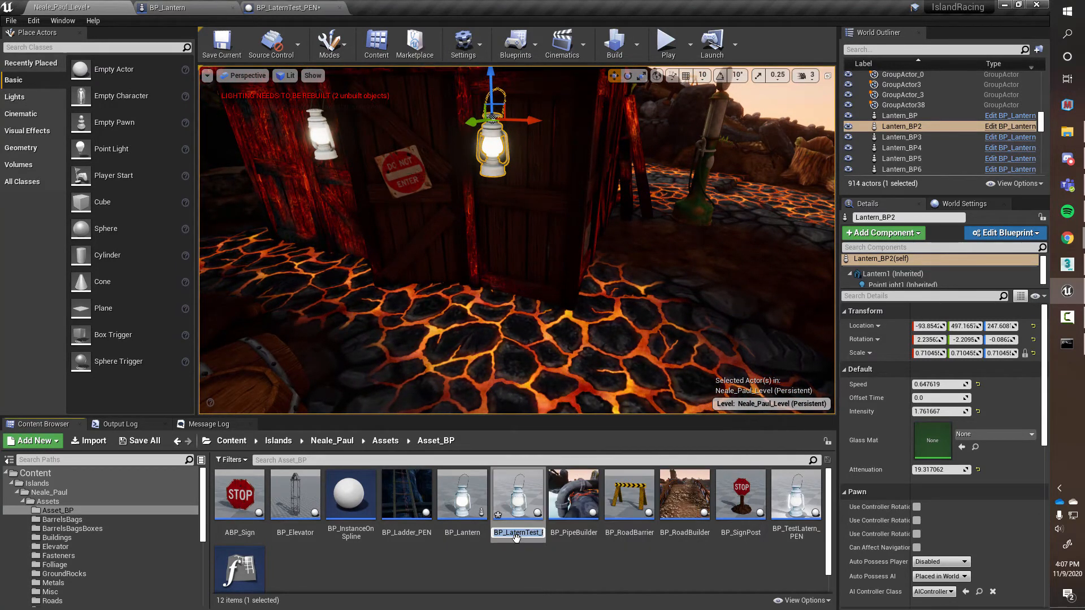
click(512, 533)
text(n)
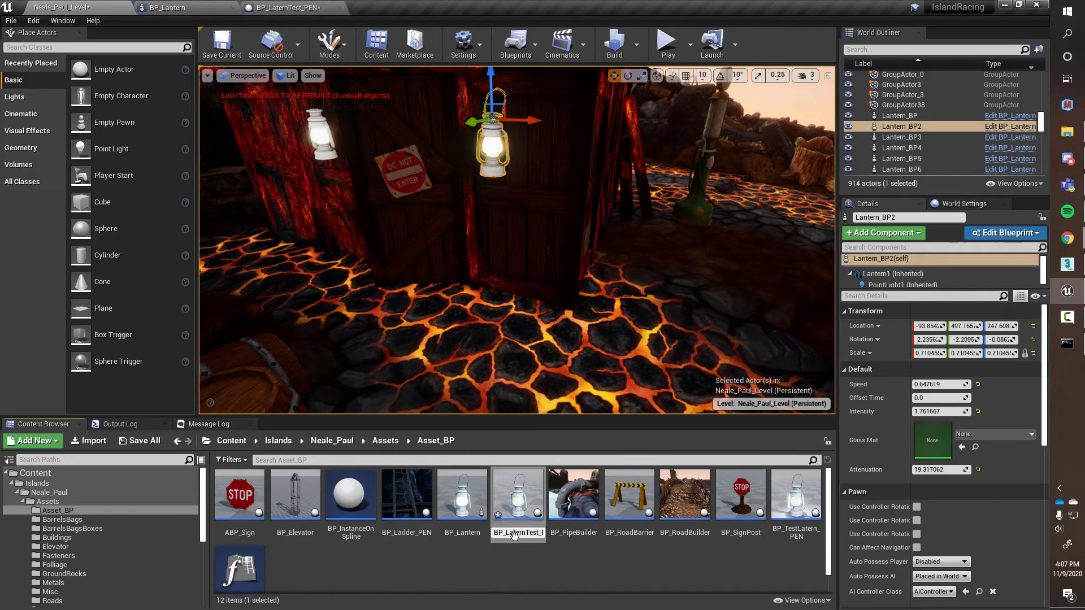
key(Return)
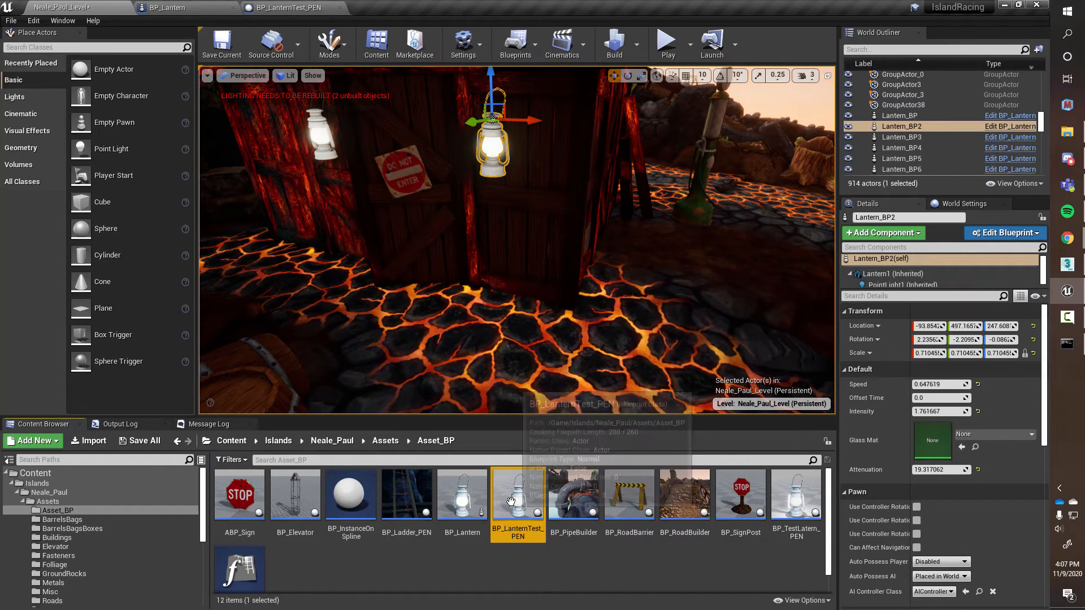
- Place a BP_LanternTest_PEN instance on the lava ground in front of the wooden doors
drag(518, 497, 518, 328)
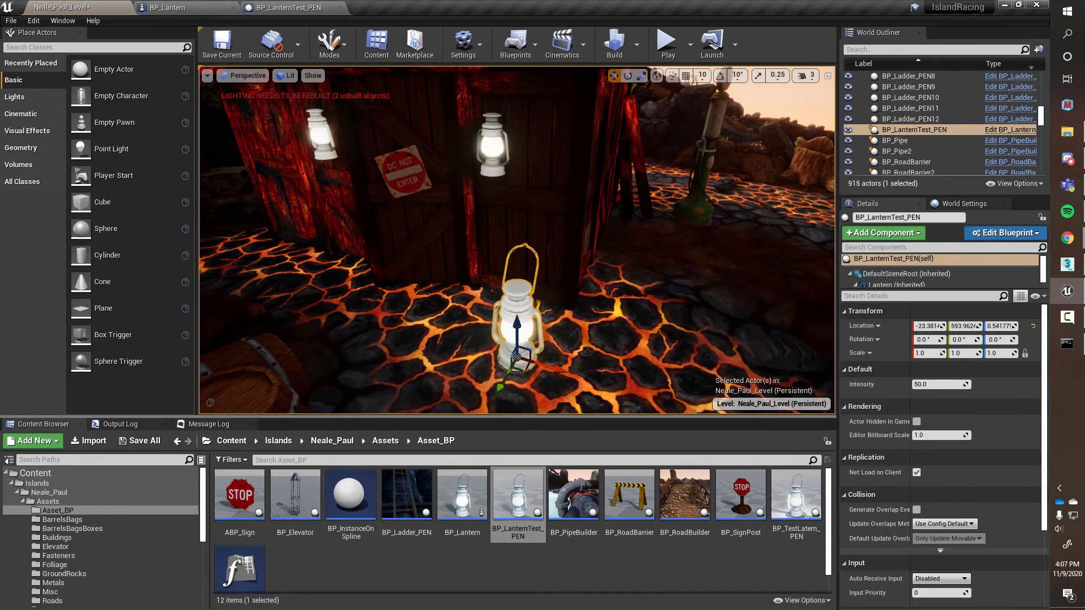
right_drag(568, 339, 615, 351)
alt+drag(615, 351, 614, 338)
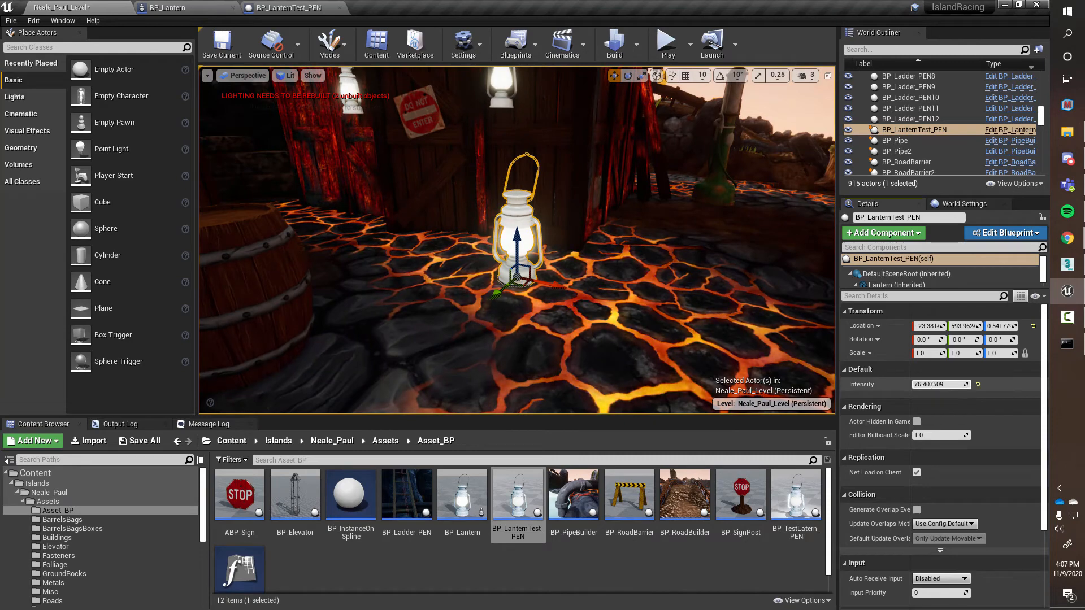
- Raise the placed lantern's Intensity to about 161.79 and view its light on the surroundings
drag(938, 385, 964, 385)
alt+right_drag(622, 334, 631, 327)
alt+drag(632, 327, 646, 273)
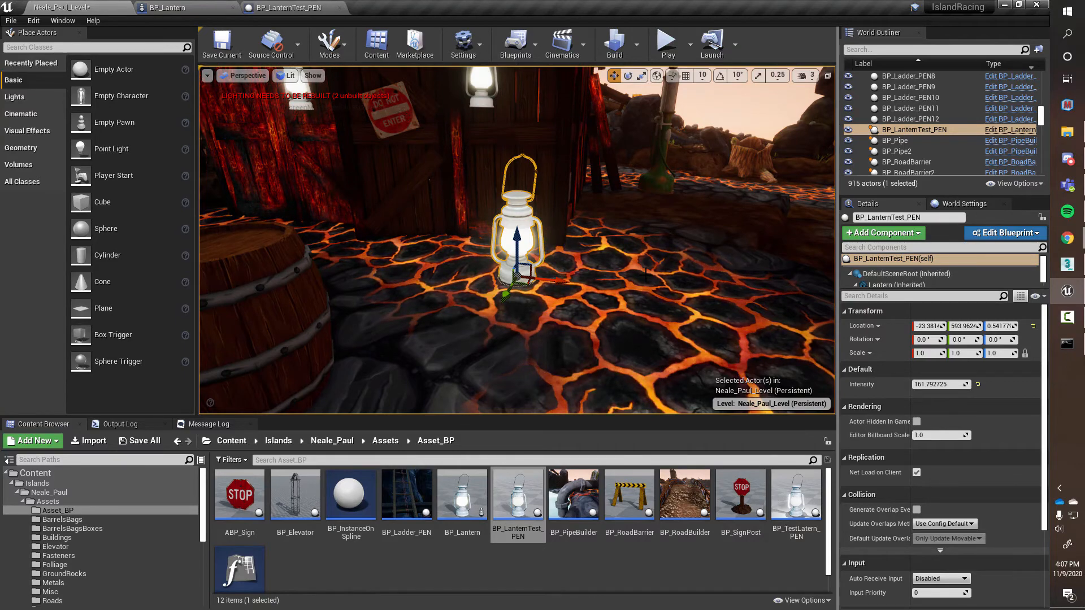
key(w)
mouse_move(616, 262)
right_down()
mouse_move(636, 265)
mouse_move(638, 252)
mouse_move(605, 252)
mouse_move(620, 254)
right_up()
key(s)
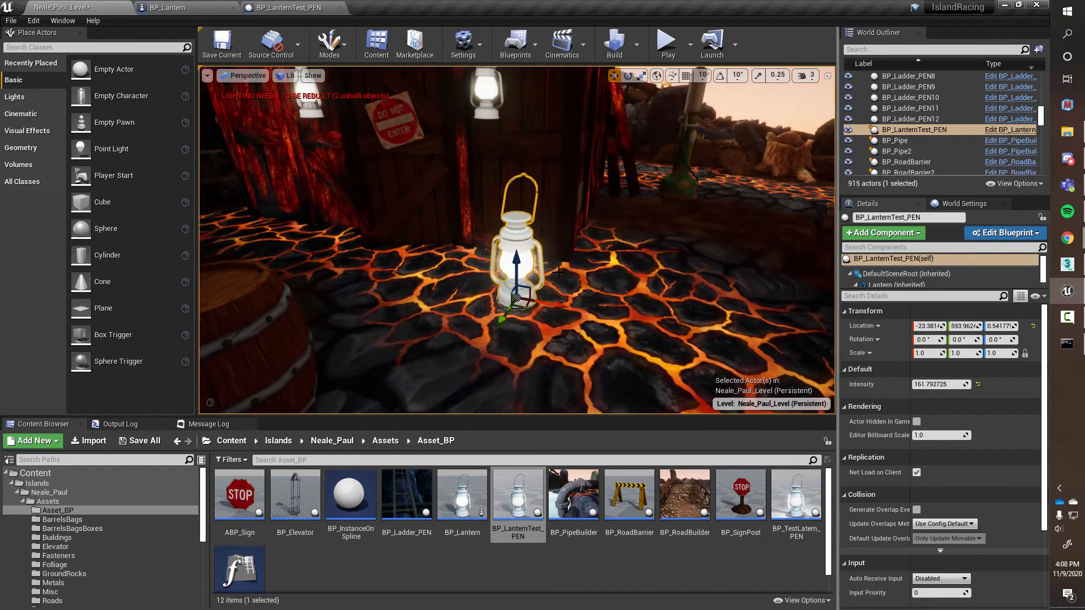
- Return to BP_LanternTest_PEN's Construction Script and move Set Intensity slightly closer to the nodes feeding it
click(291, 9)
right_drag(564, 313, 528, 299)
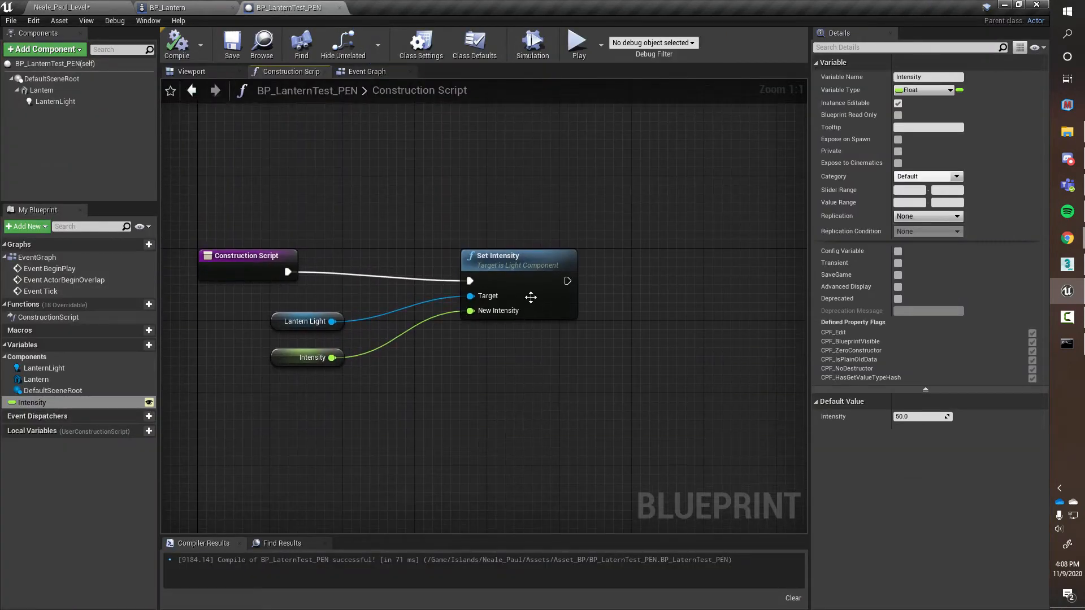
click(500, 252)
right_drag(516, 395, 523, 384)
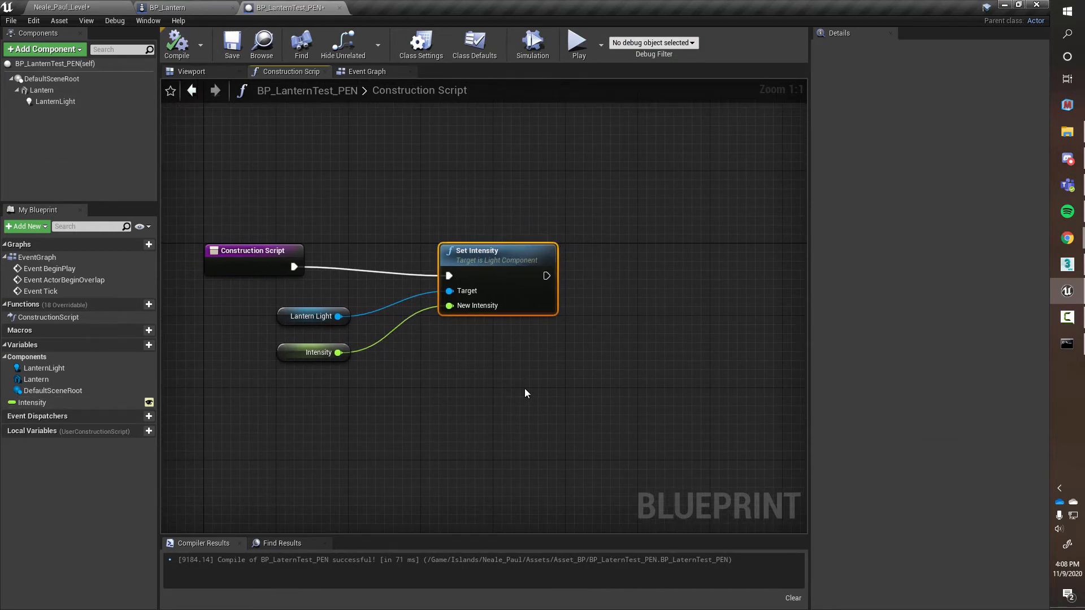
- Delete Event ActorBeginOverlap and Event Tick from the Event Graph, keeping only Event BeginPlay
click(369, 72)
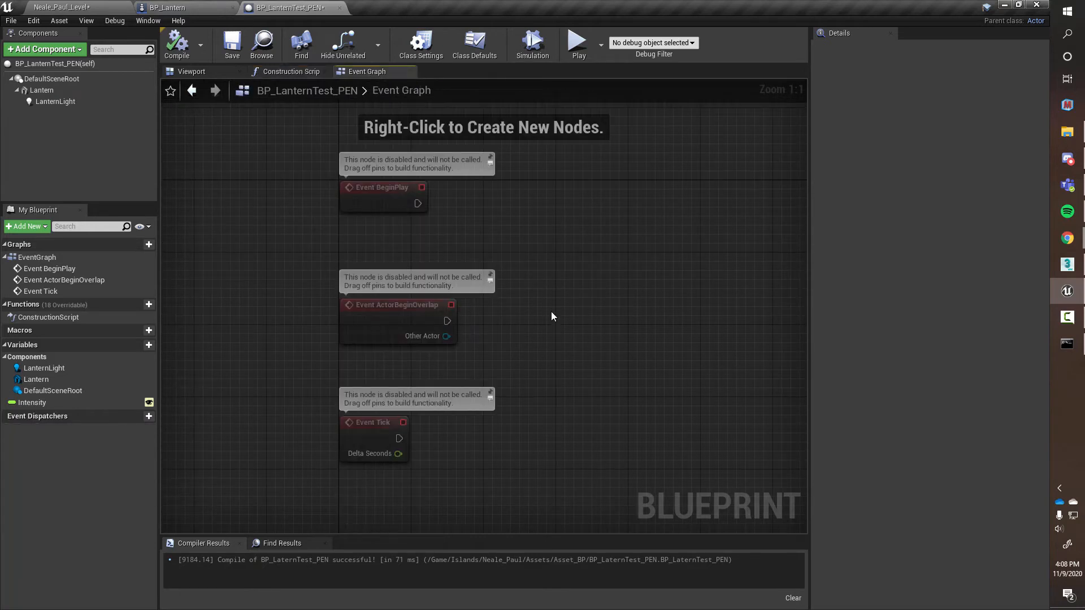
right_drag(552, 316, 435, 313)
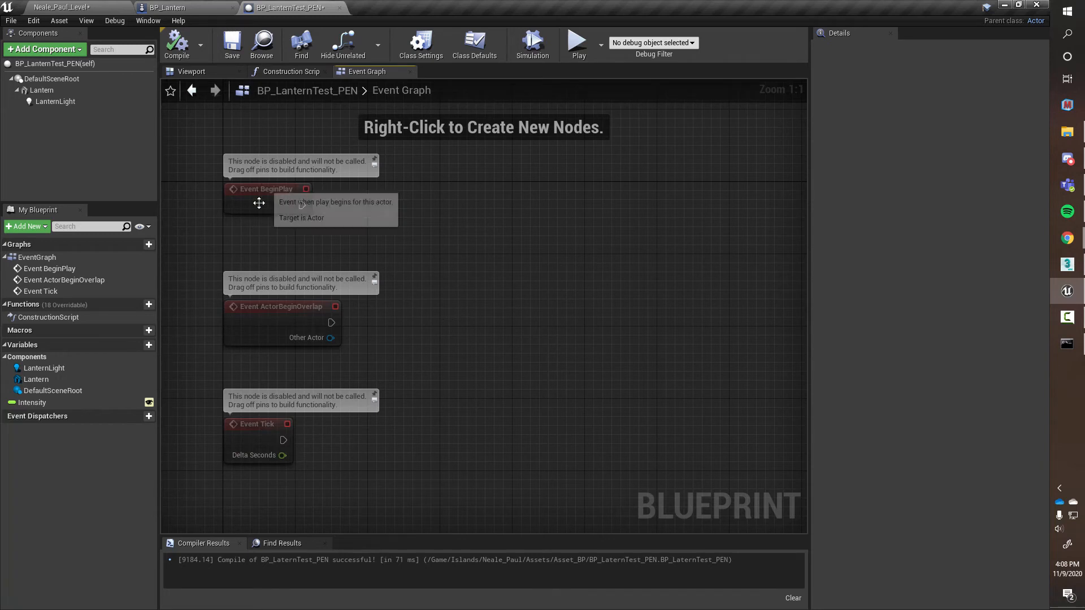
click(272, 320)
click(274, 438)
drag(180, 262, 418, 497)
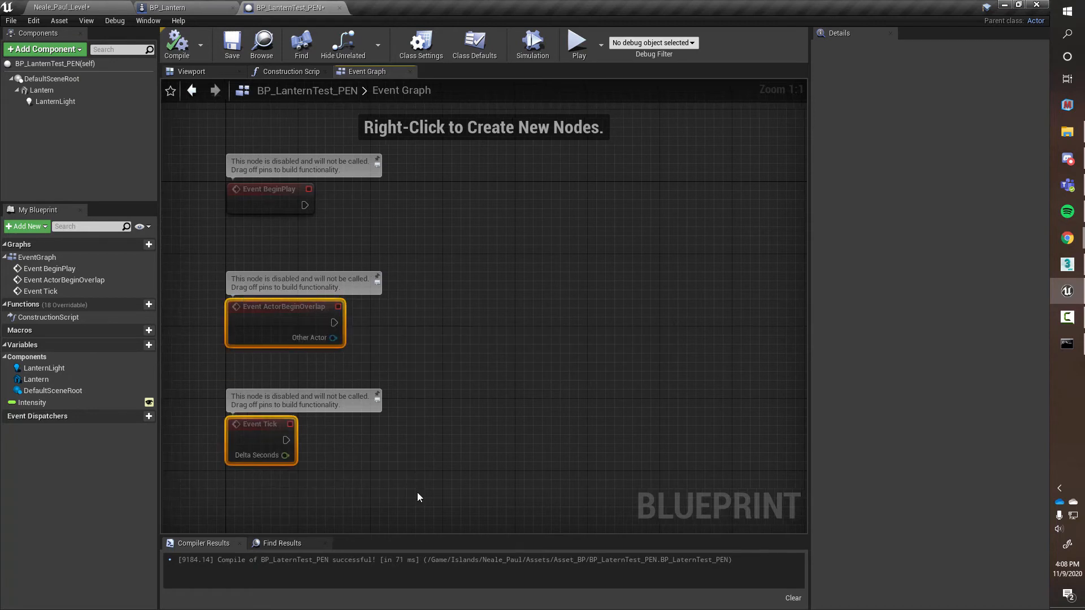
key(Delete)
right_drag(389, 269, 363, 317)
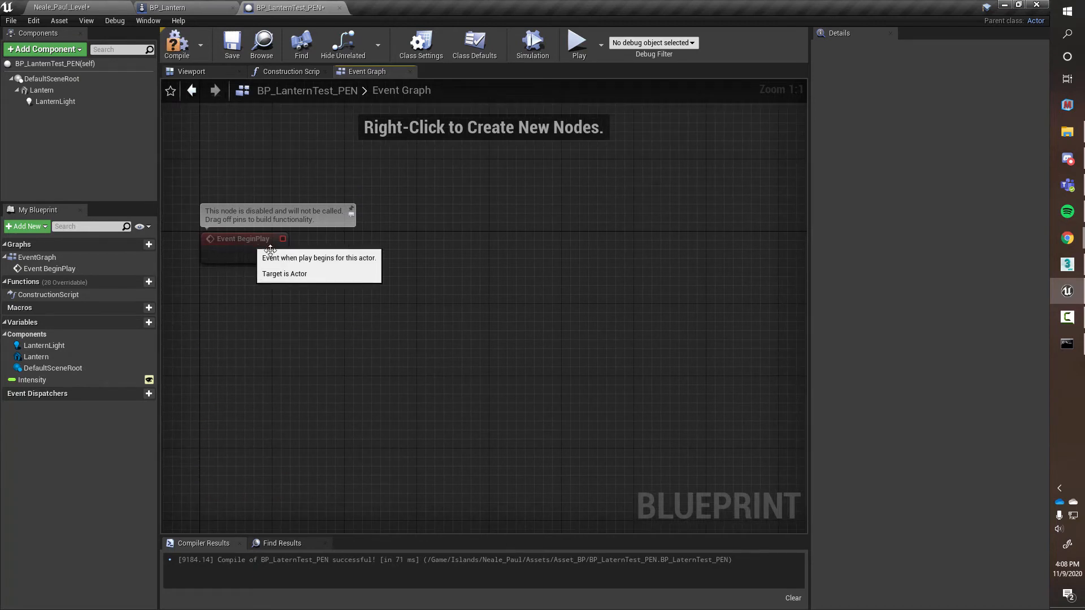
mouse_move(239, 283)
right_down()
mouse_move(258, 282)
mouse_move(245, 288)
right_up()
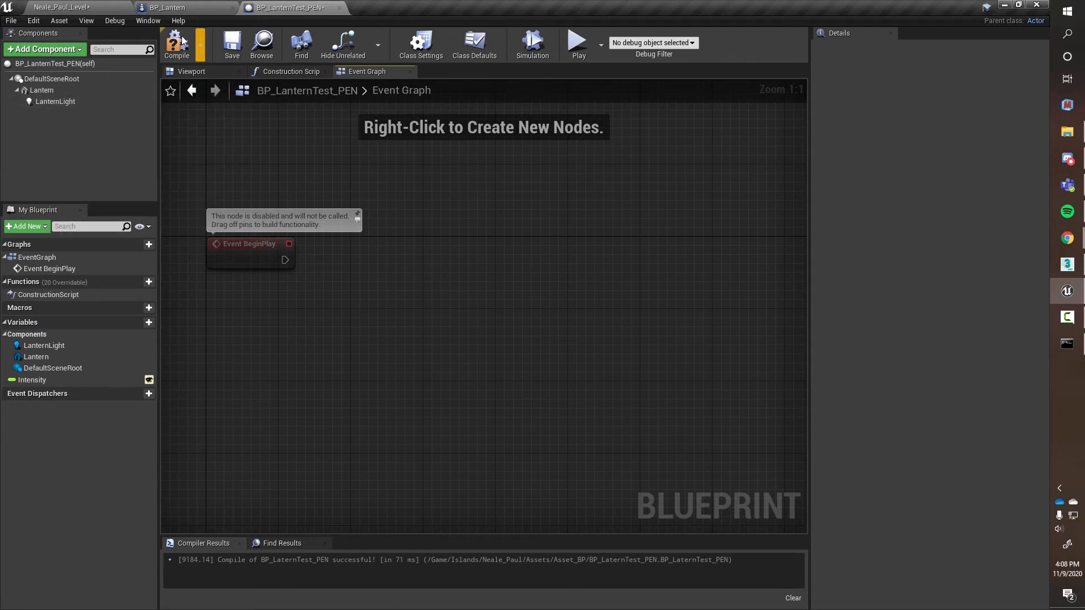
- Add a Set Intensity (LanternLight) node to the Event Graph and connect Event BeginPlay's execution output to it, placing Lantern Light below the event
right_click(495, 295)
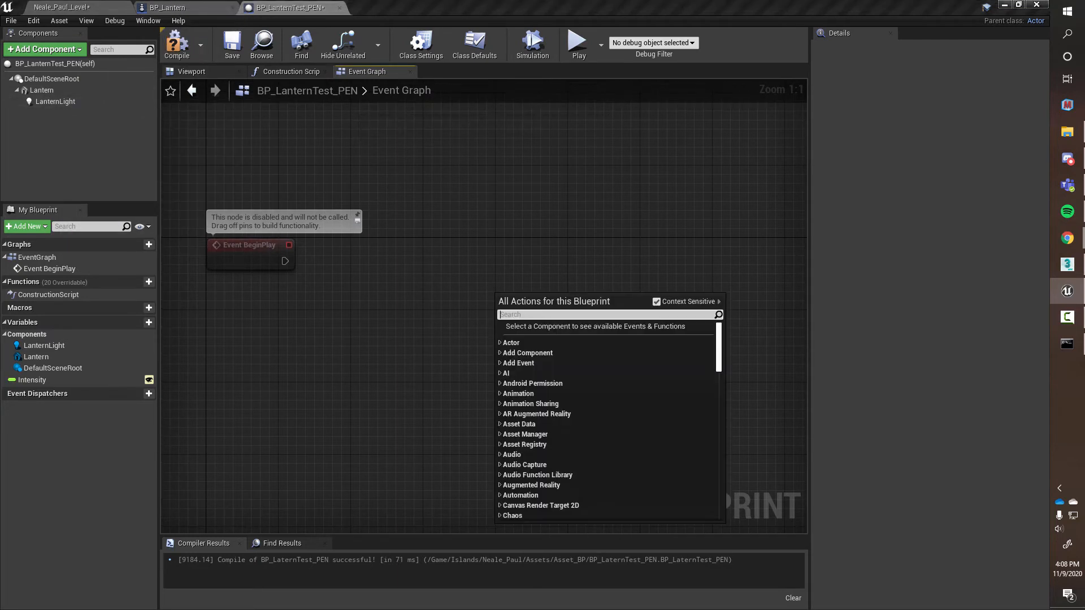
text(set inten)
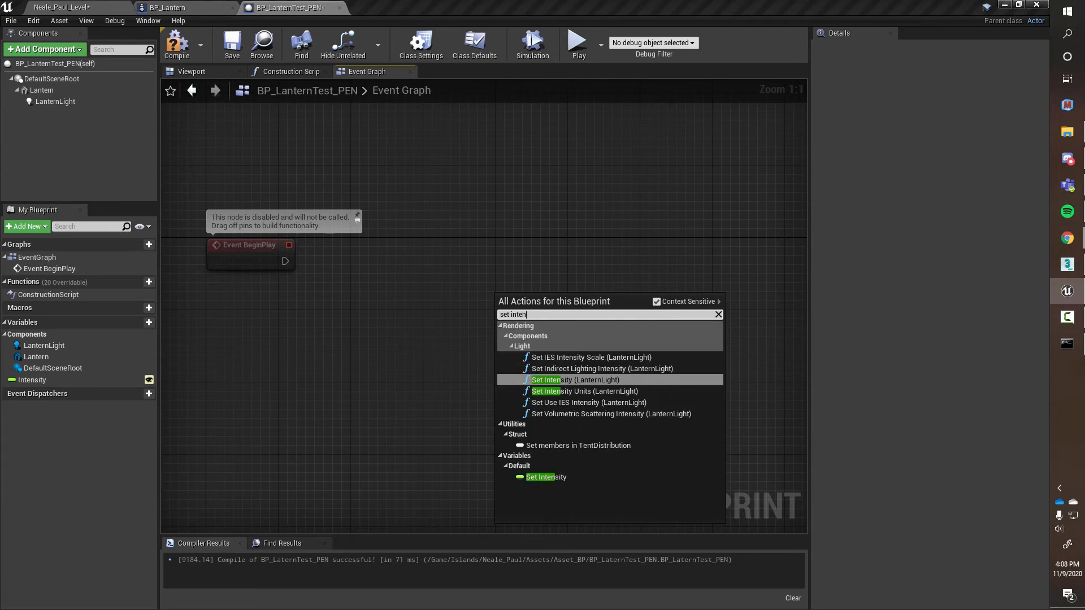
click(581, 380)
click(364, 337)
drag(399, 276, 336, 302)
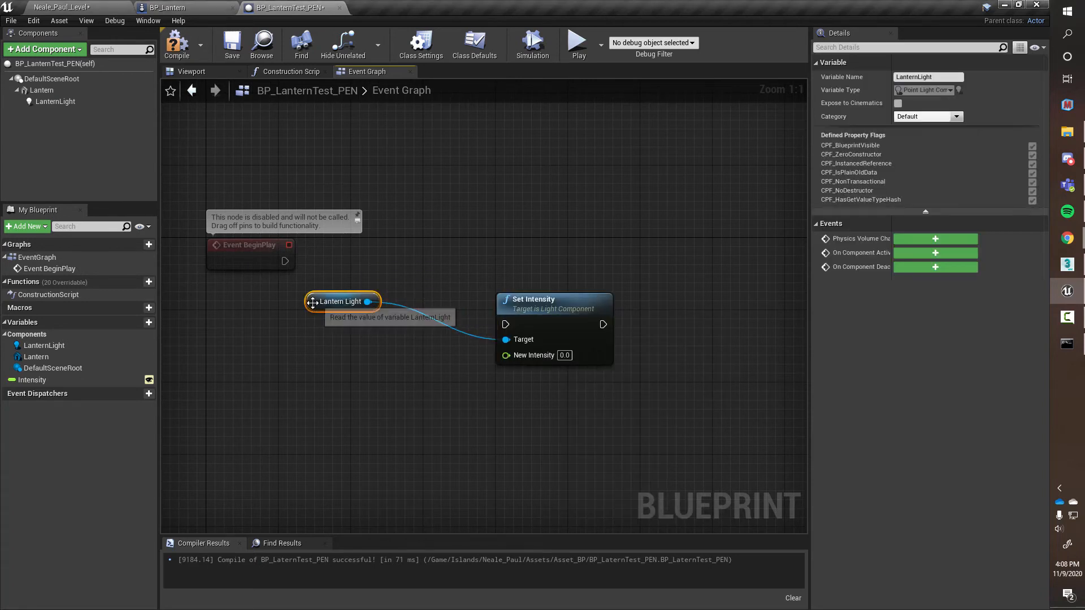
drag(537, 311, 518, 266)
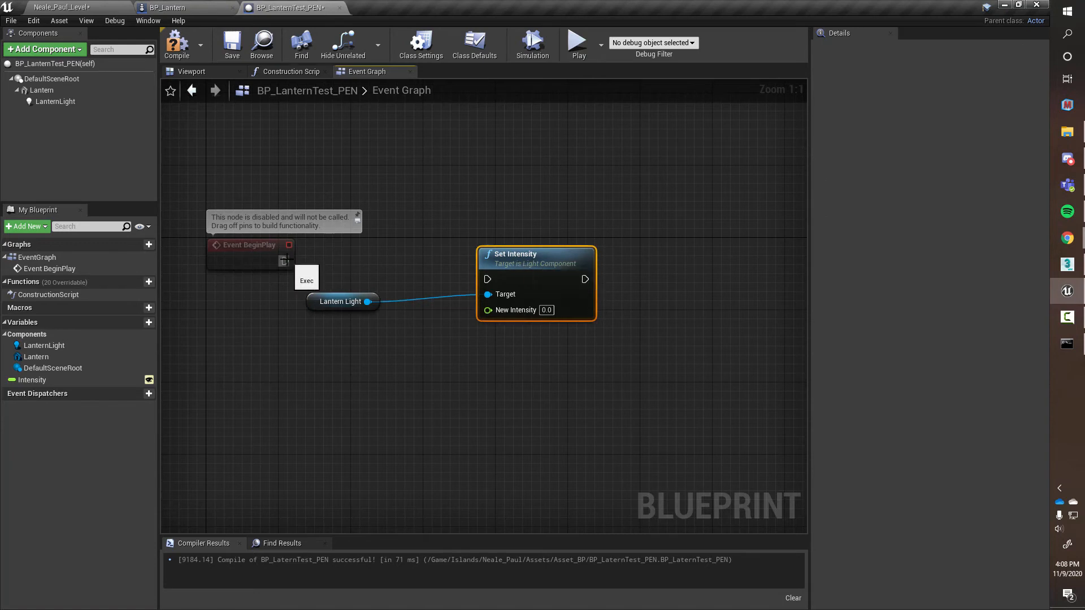
drag(287, 261, 547, 238)
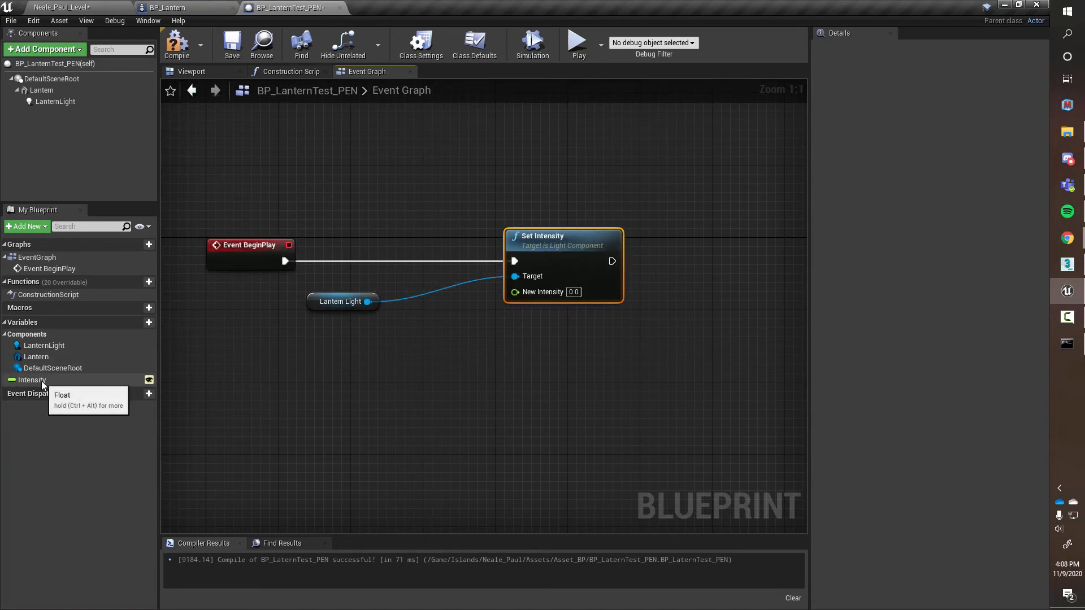
ctrl+drag(42, 381, 323, 349)
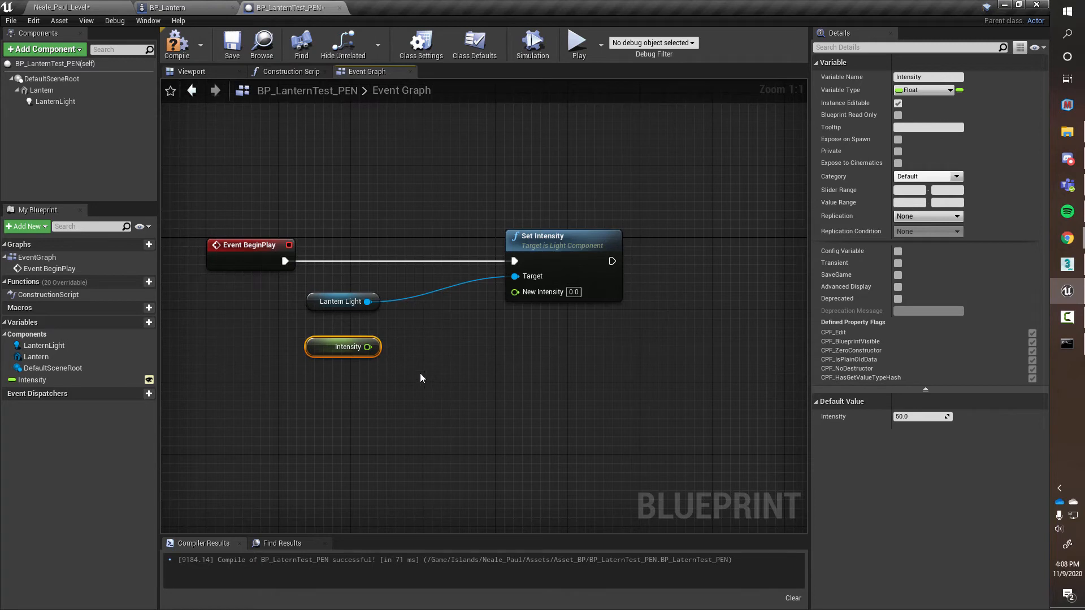
key(Delete)
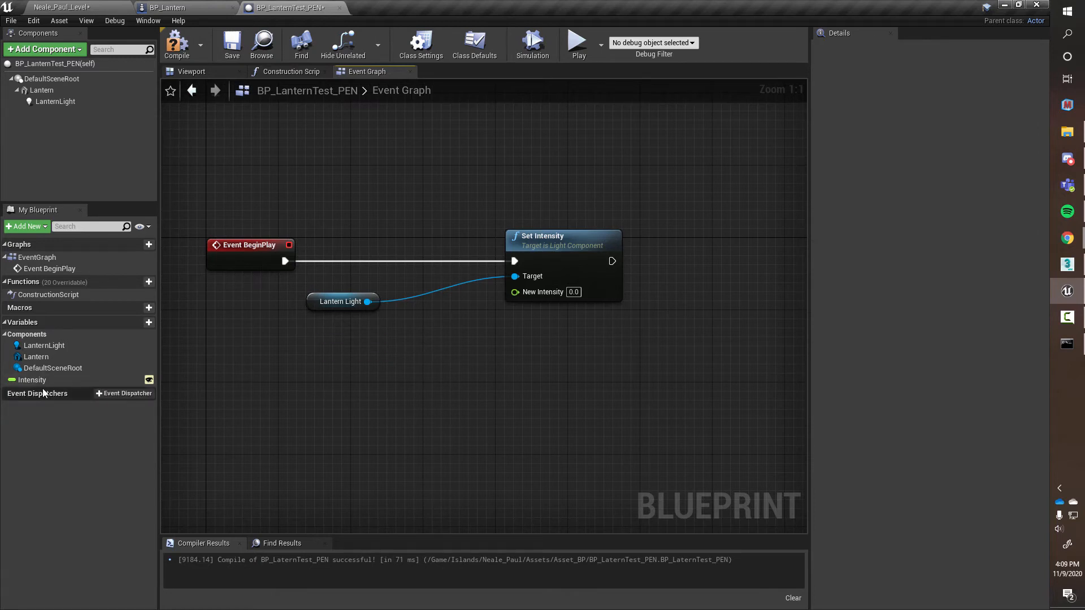
drag(113, 389, 294, 385)
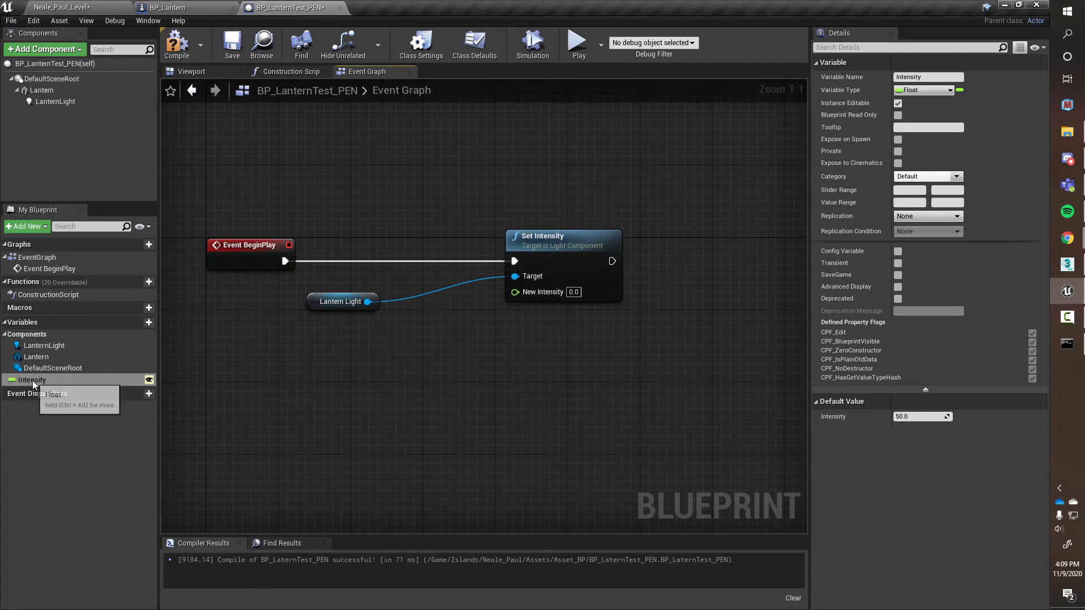
ctrl+drag(32, 381, 292, 351)
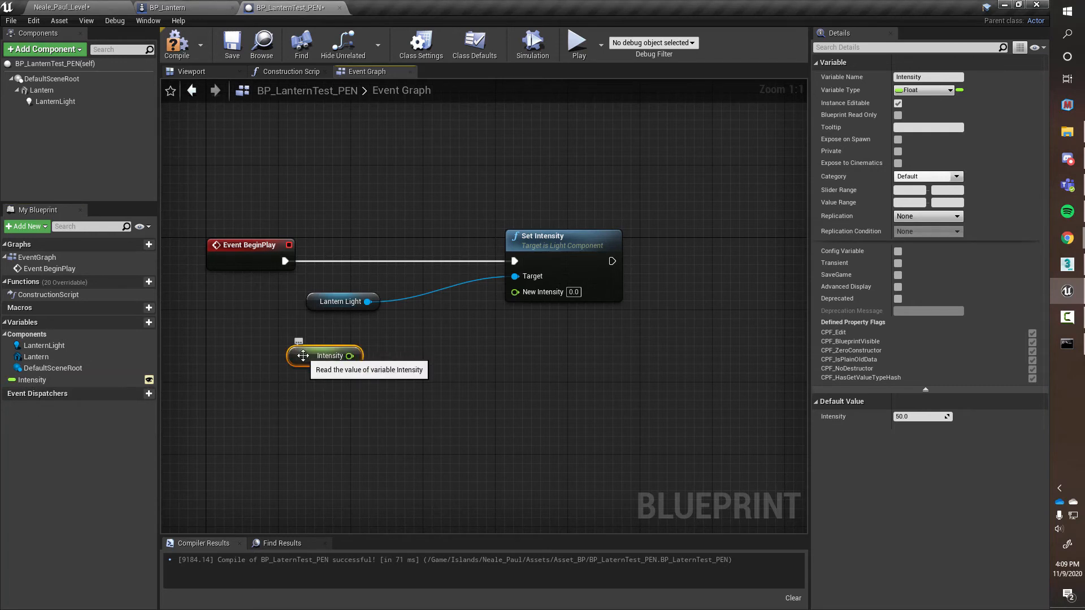
key(Delete)
alt+drag(39, 379, 286, 355)
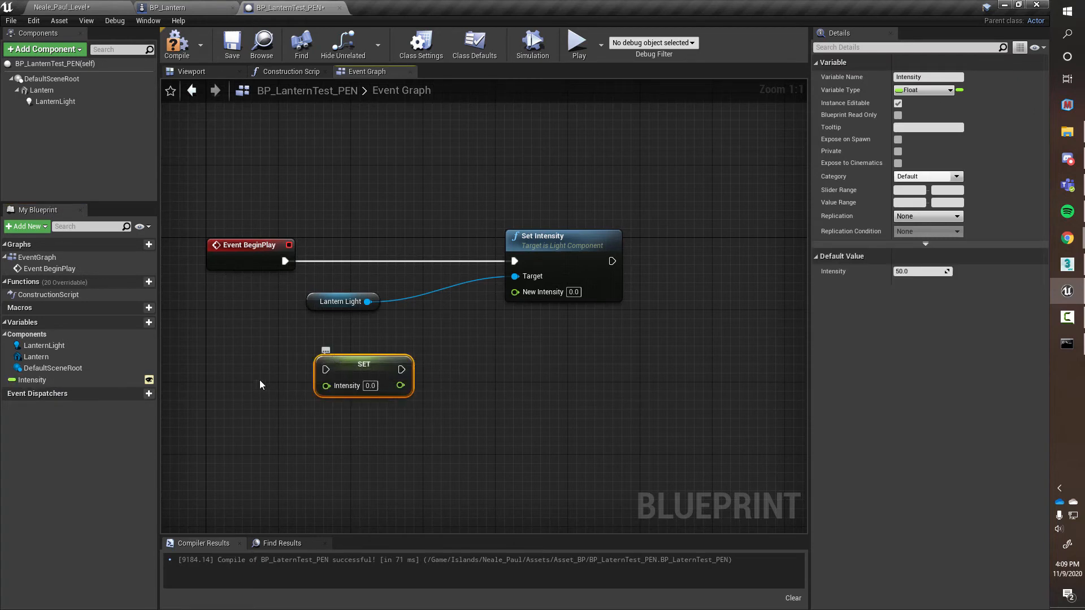
key(Delete)
drag(37, 382, 394, 351)
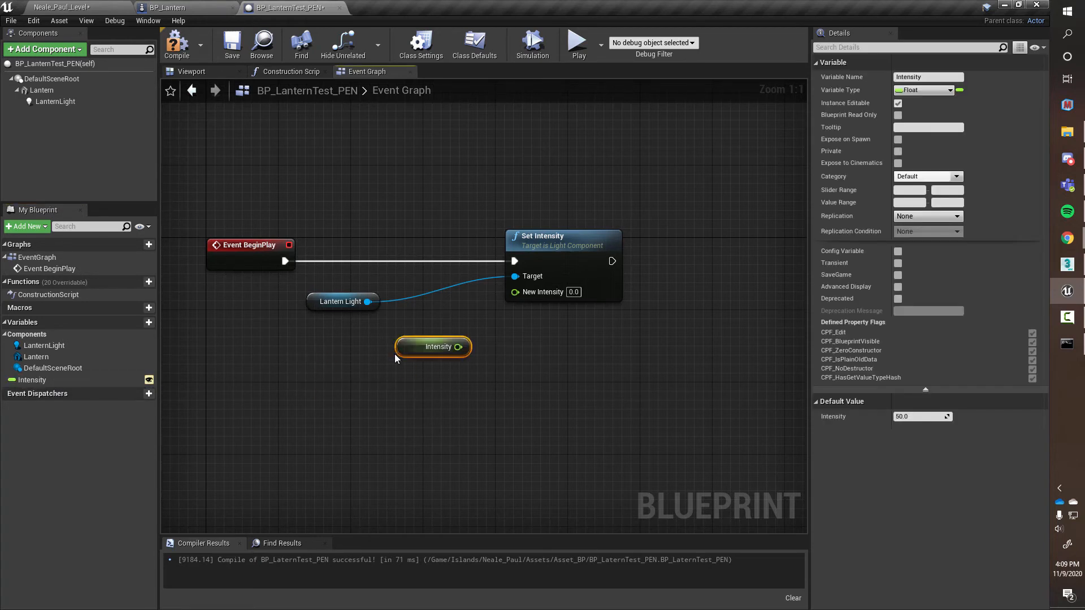
key(Delete)
- Connect the Intensity variable to Set Intensity's New Intensity input, placing its getter below Lantern Light and moving Set Intensity farther out
drag(32, 382, 517, 291)
drag(405, 288, 326, 357)
drag(551, 233, 605, 234)
right_drag(521, 381, 585, 357)
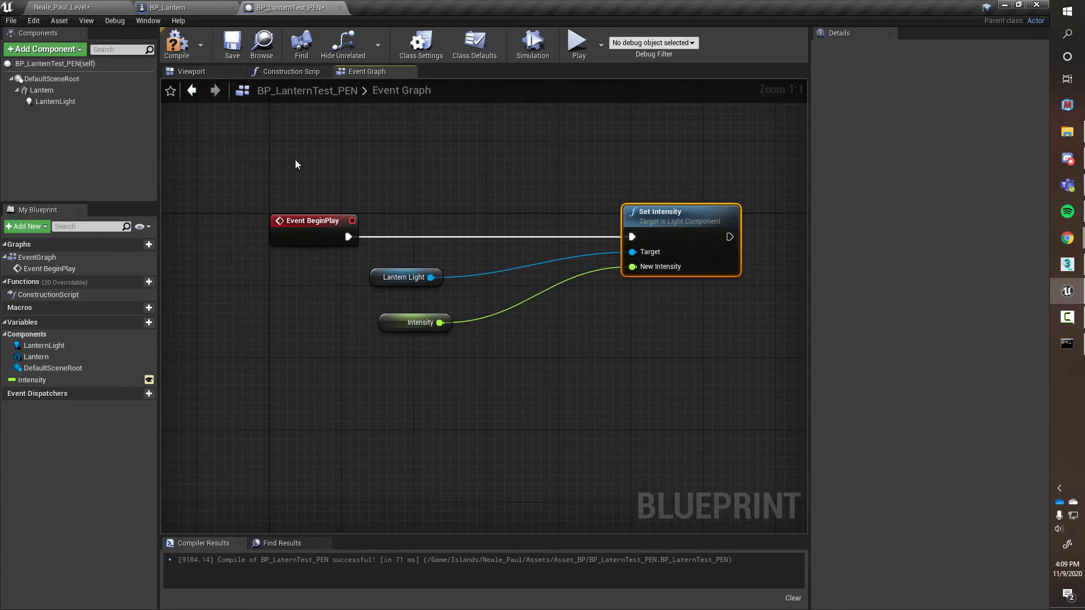
- Move the Event Graph's Set Intensity node farther away from Event BeginPlay and the getters to make room between them
click(278, 72)
click(371, 73)
right_drag(514, 382, 366, 403)
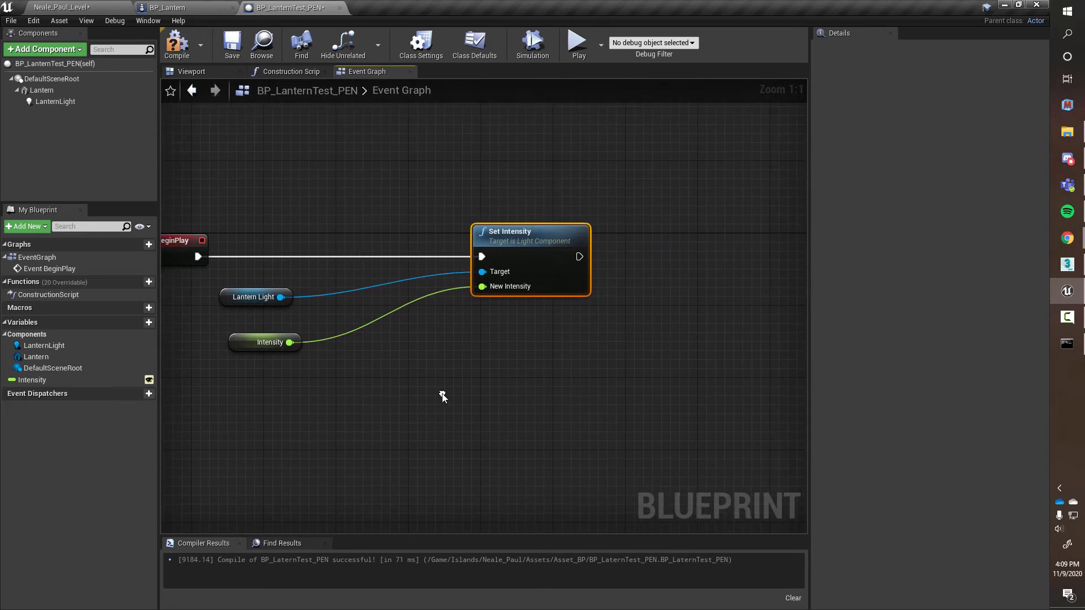
right_drag(440, 394, 482, 390)
drag(571, 226, 724, 228)
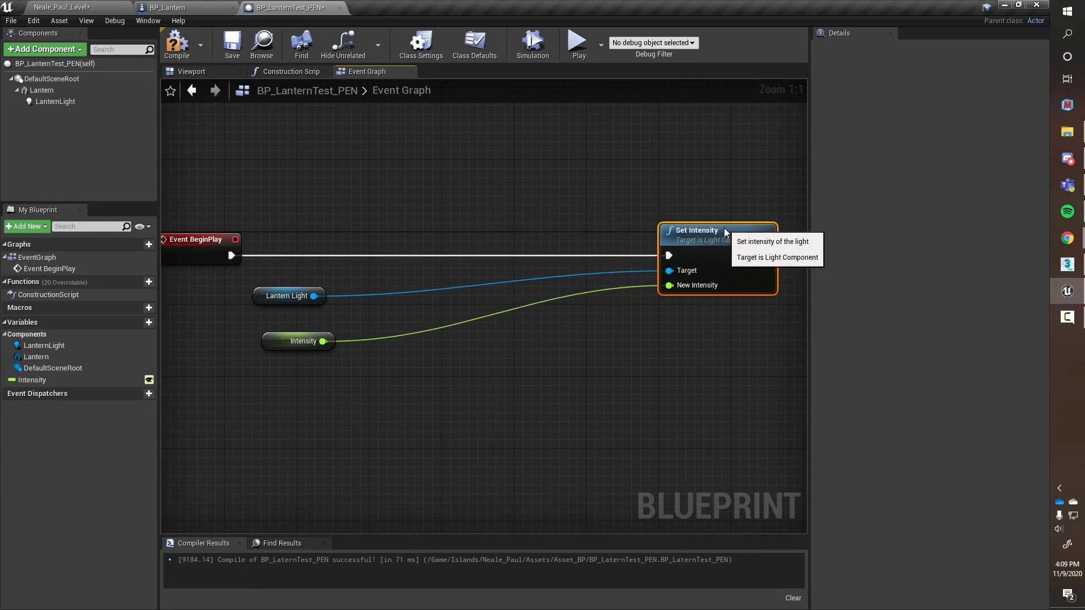
- Add a Timeline node named LIghtFlicker to the Event Graph and place it between Event BeginPlay and Set Intensity
right_click(467, 178)
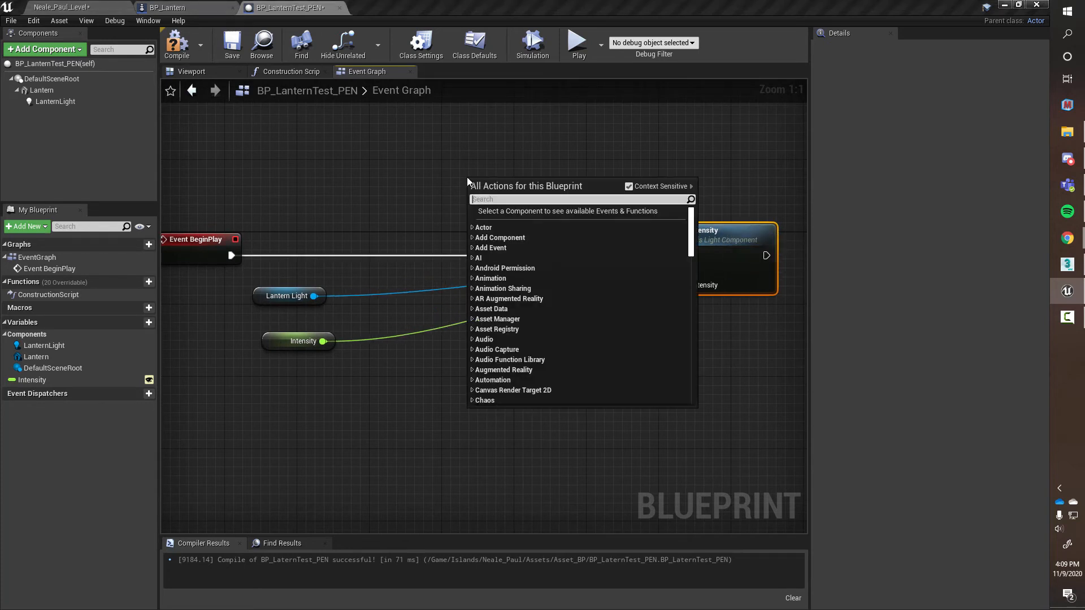
text(timeli)
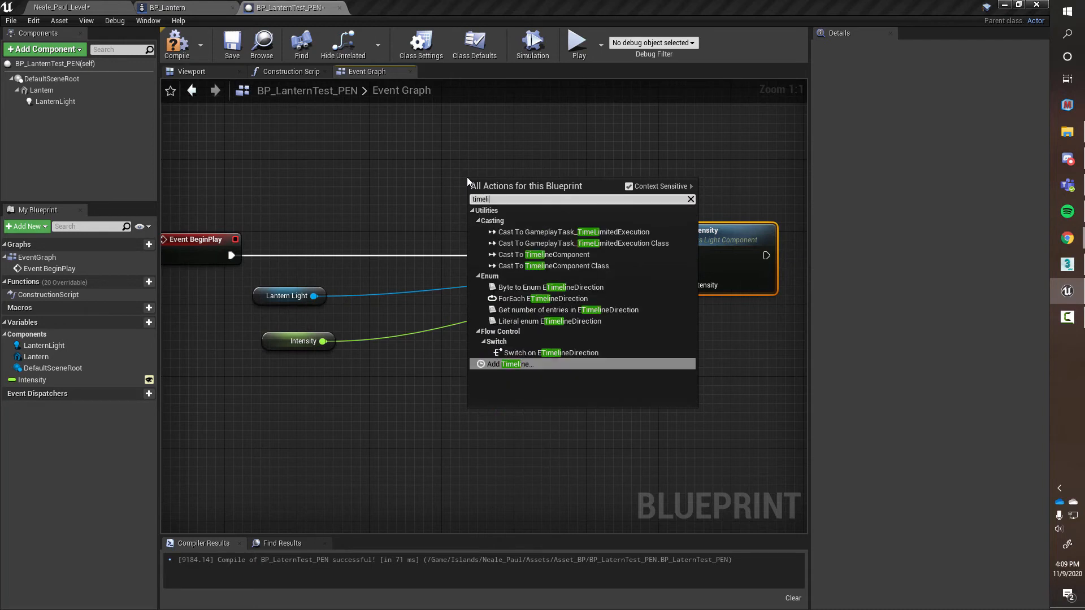
text(n)
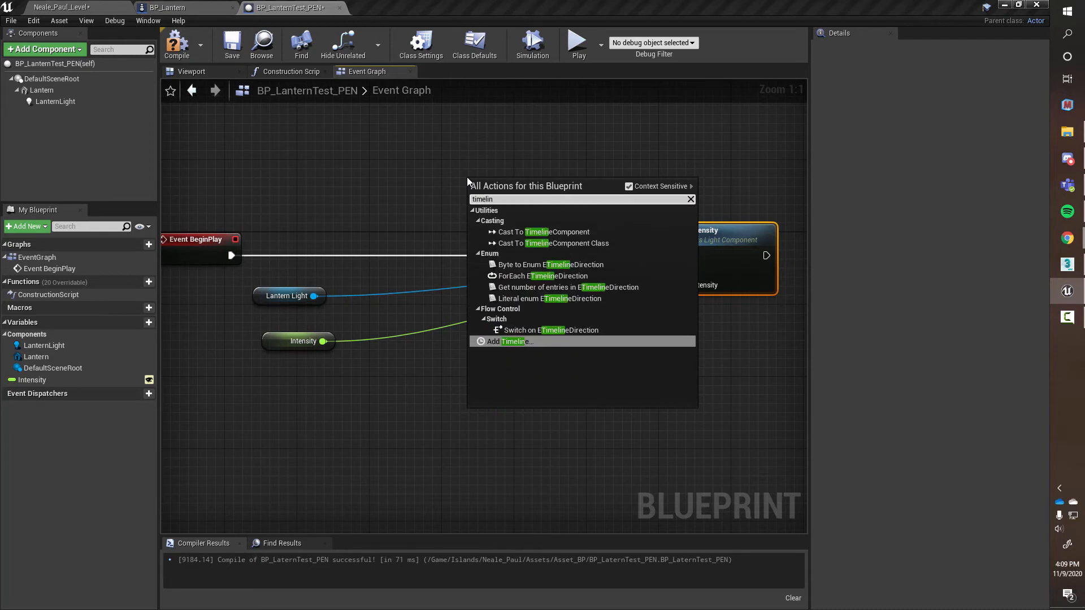
click(488, 342)
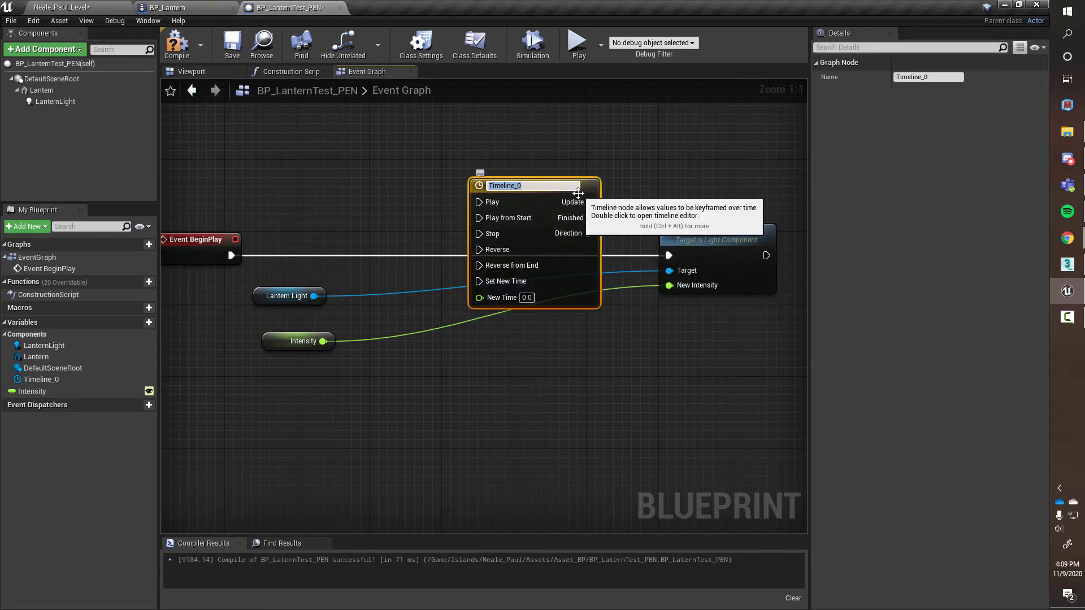
text(LightFlicker)
key(Return)
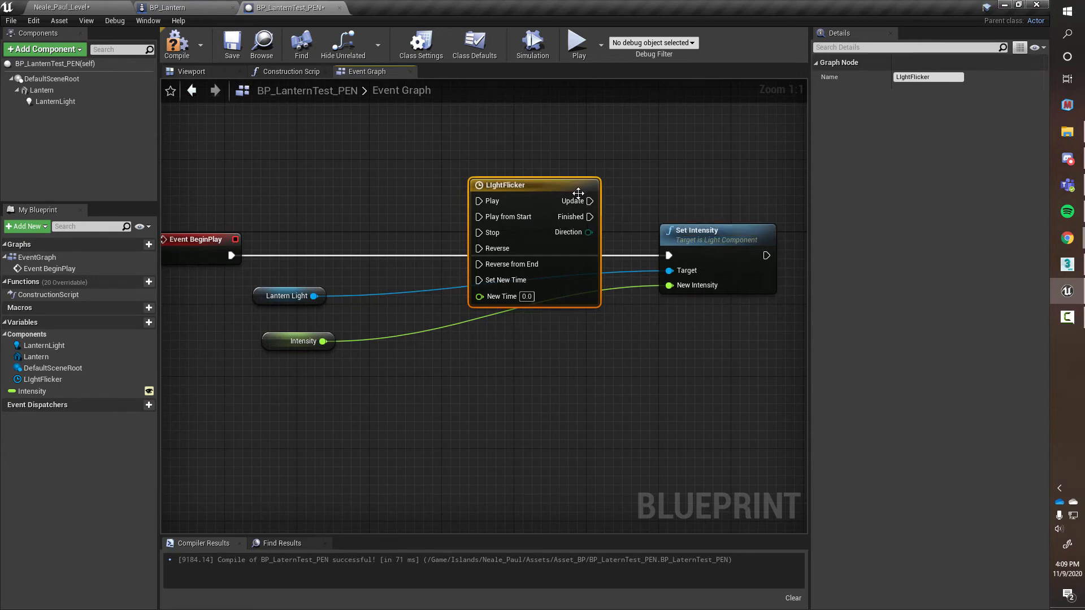
drag(569, 194, 514, 226)
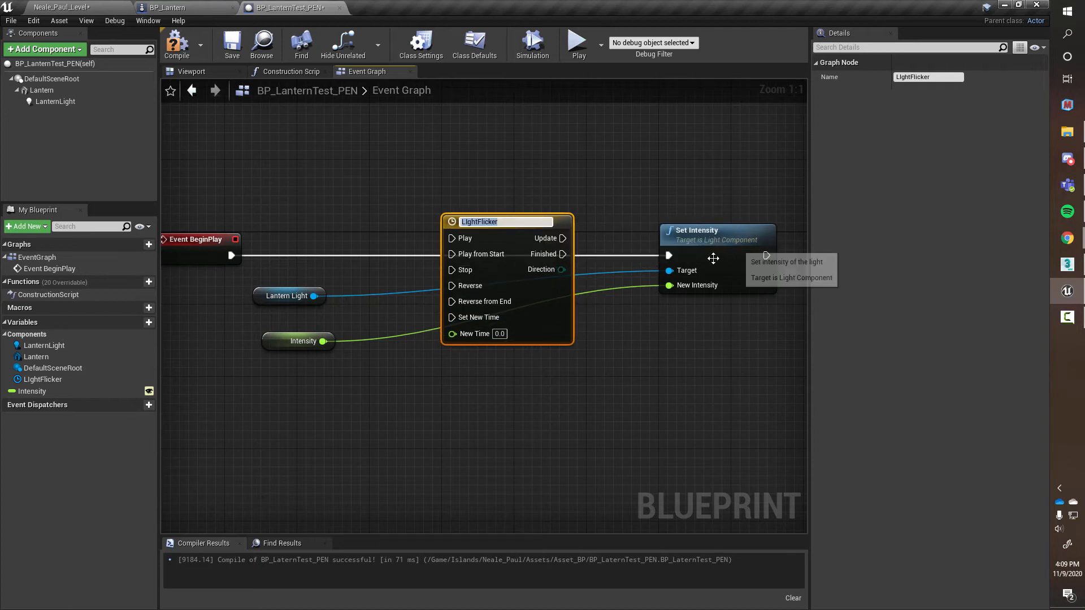
key(F2)
click(616, 416)
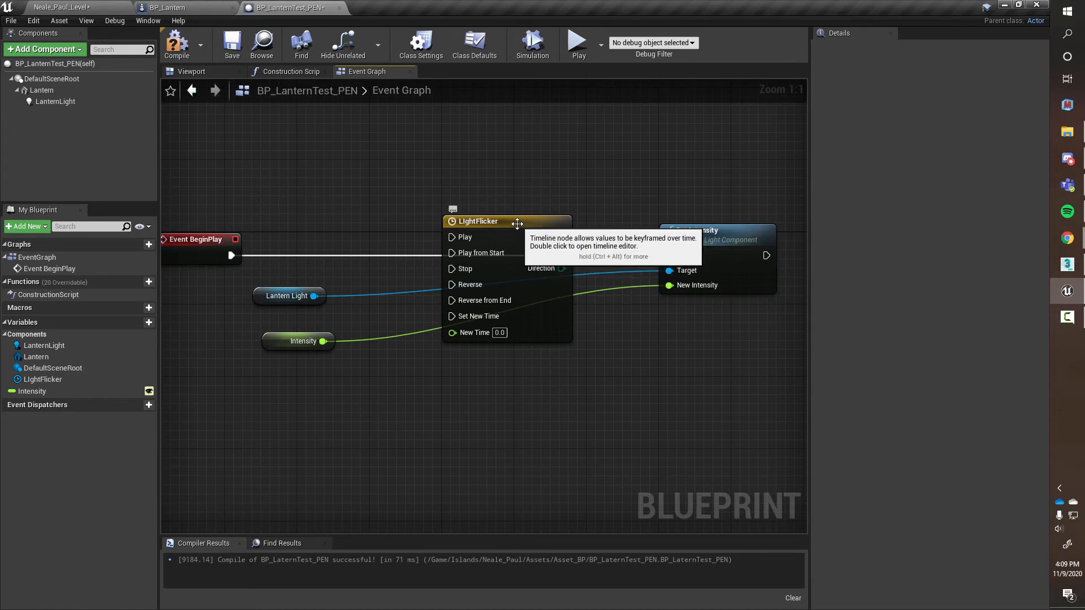
- Open the LIghtFlicker timeline for editing and add a float track with its default name
double_click(517, 224)
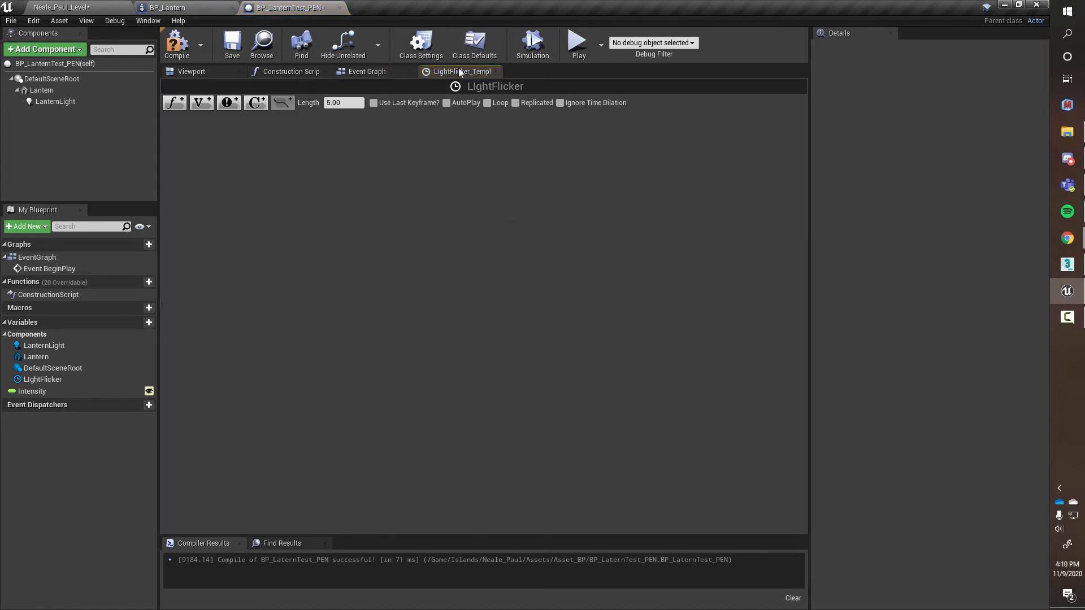
click(222, 72)
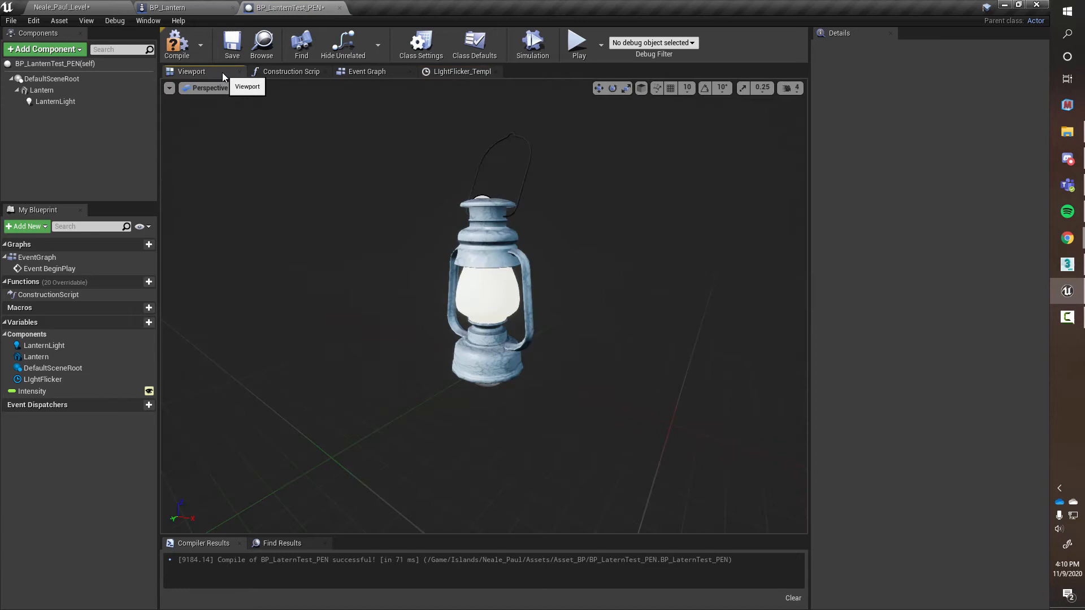
click(285, 73)
click(365, 72)
click(458, 72)
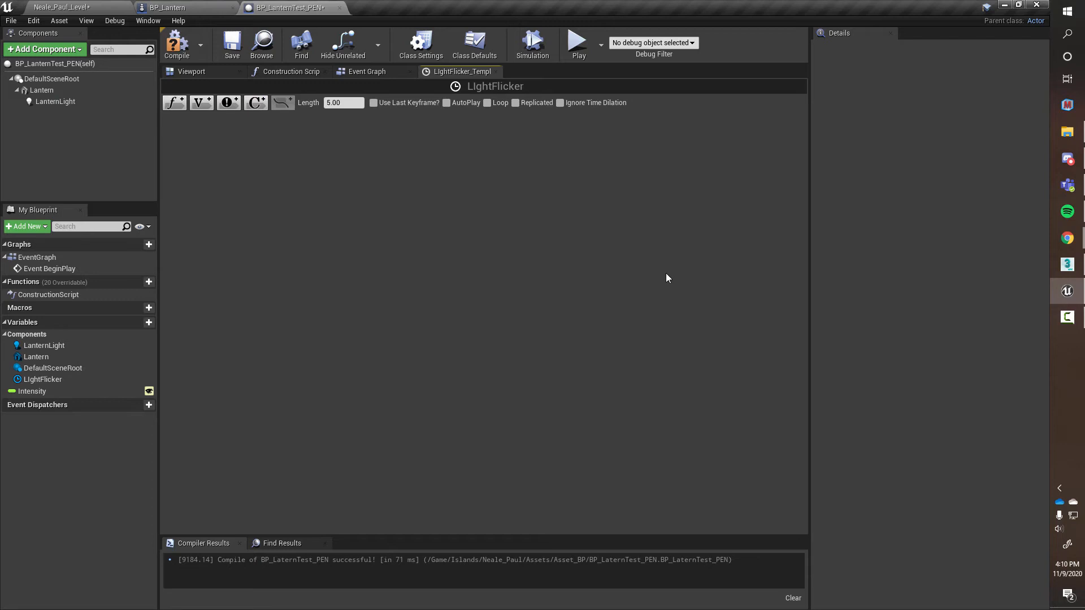
click(173, 103)
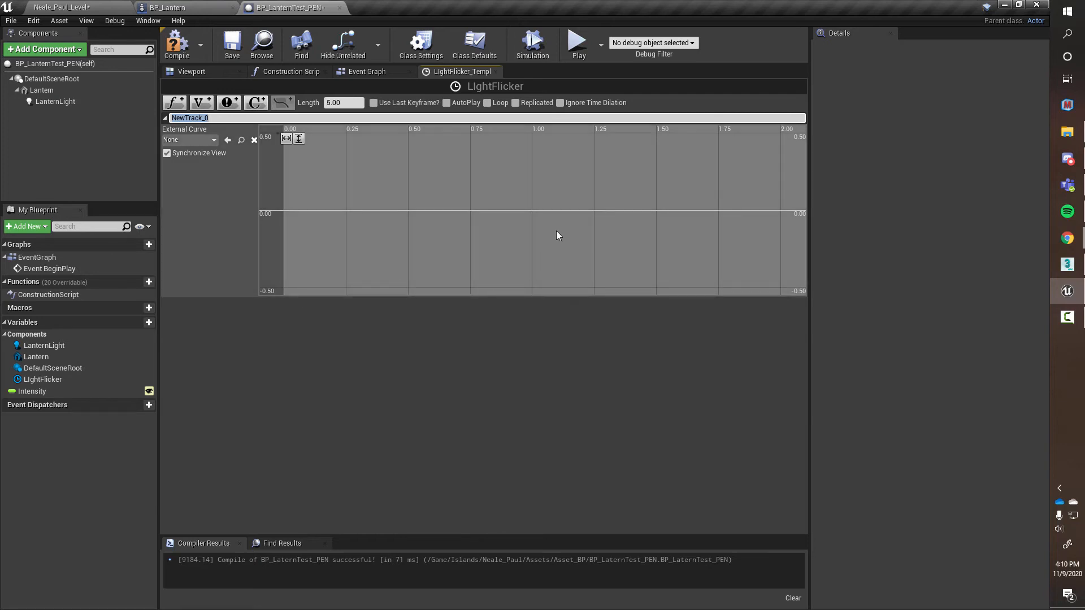
right_drag(556, 230, 541, 273)
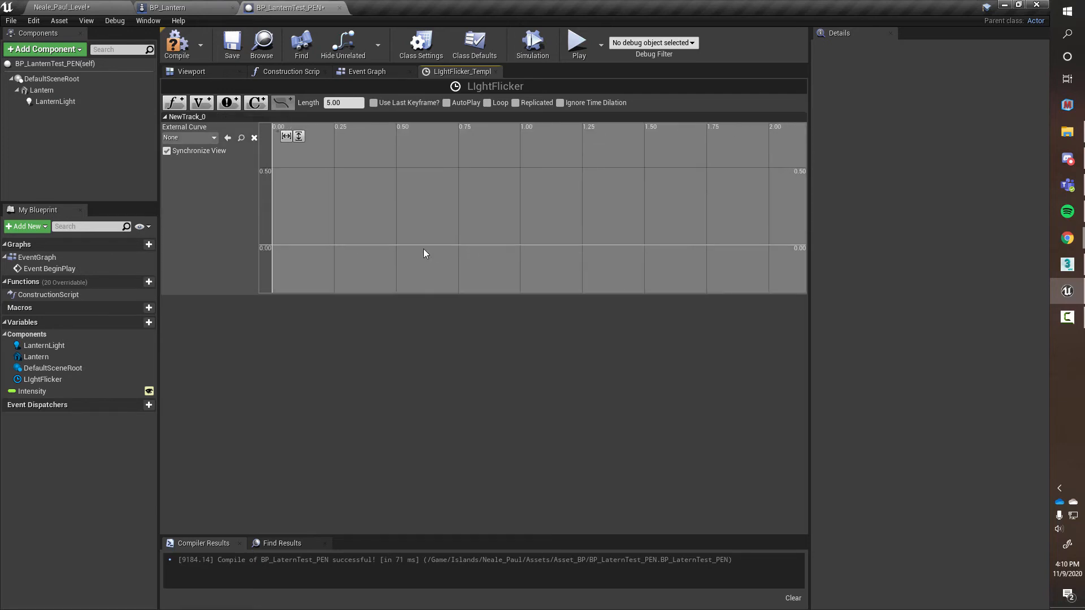
- Add two keys with value 0 to the float track, one at about 0 seconds and one at about 2 seconds
right_click(275, 249)
click(284, 259)
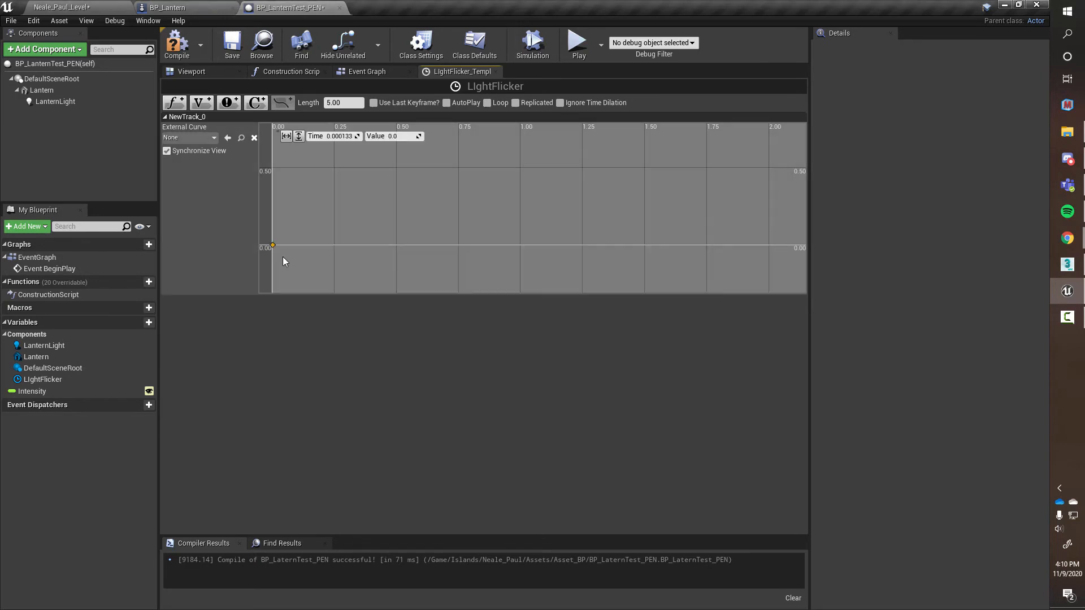
right_click(769, 244)
click(772, 258)
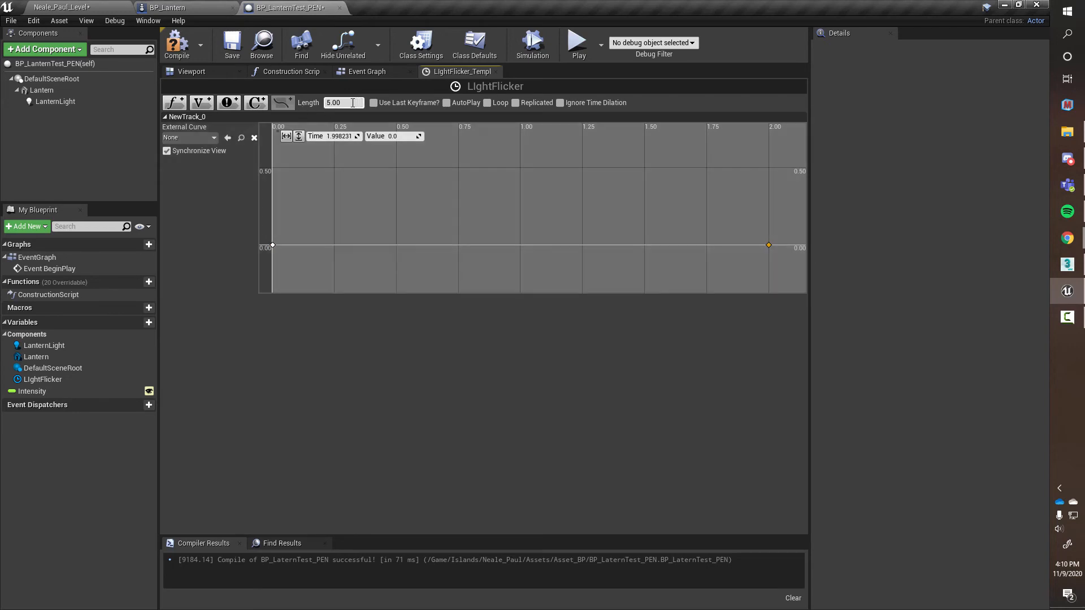
- Set the LIghtFlicker timeline's length to 2.00 seconds
click(332, 102)
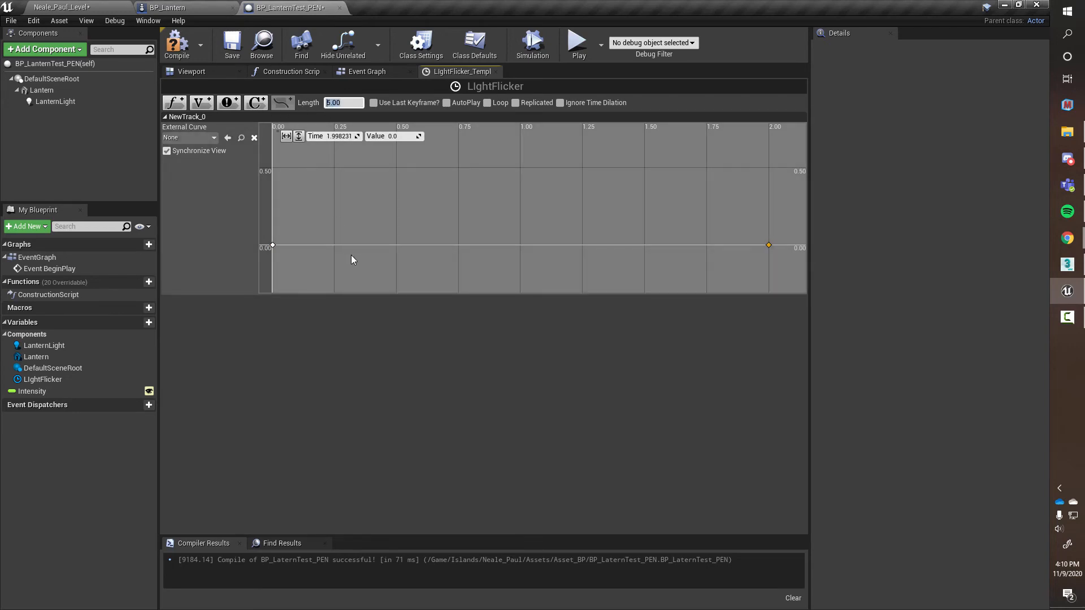
text(2)
key(Return)
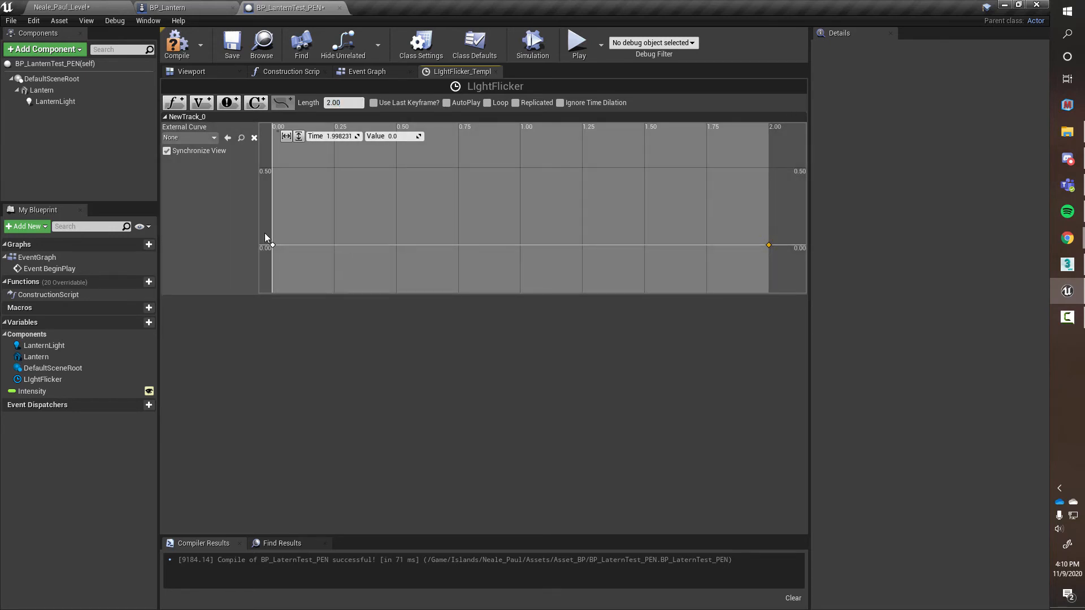
drag(264, 232, 775, 248)
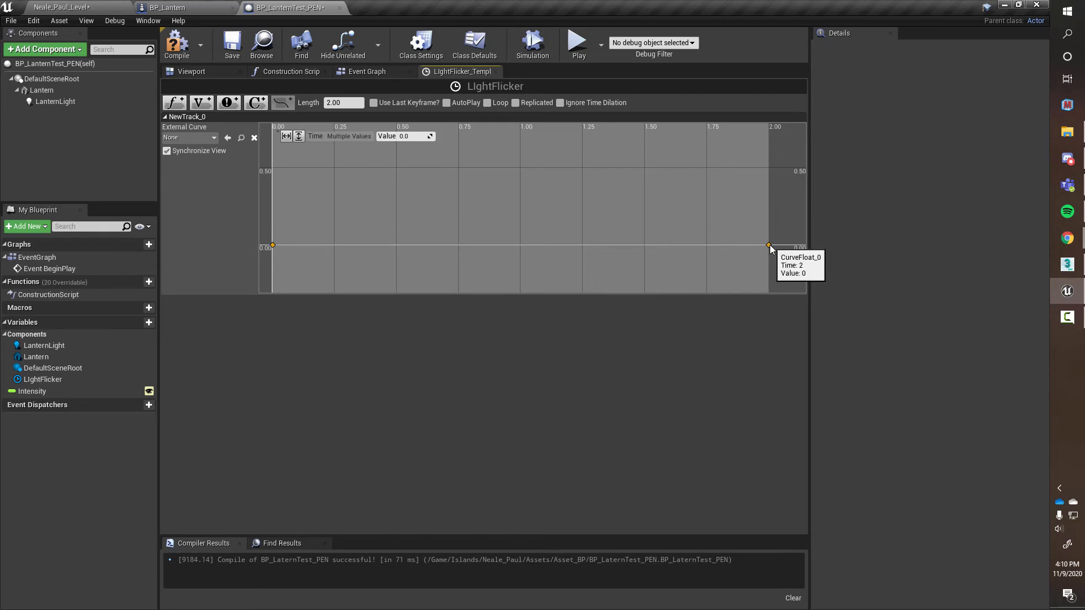
drag(772, 245, 770, 173)
click(782, 167)
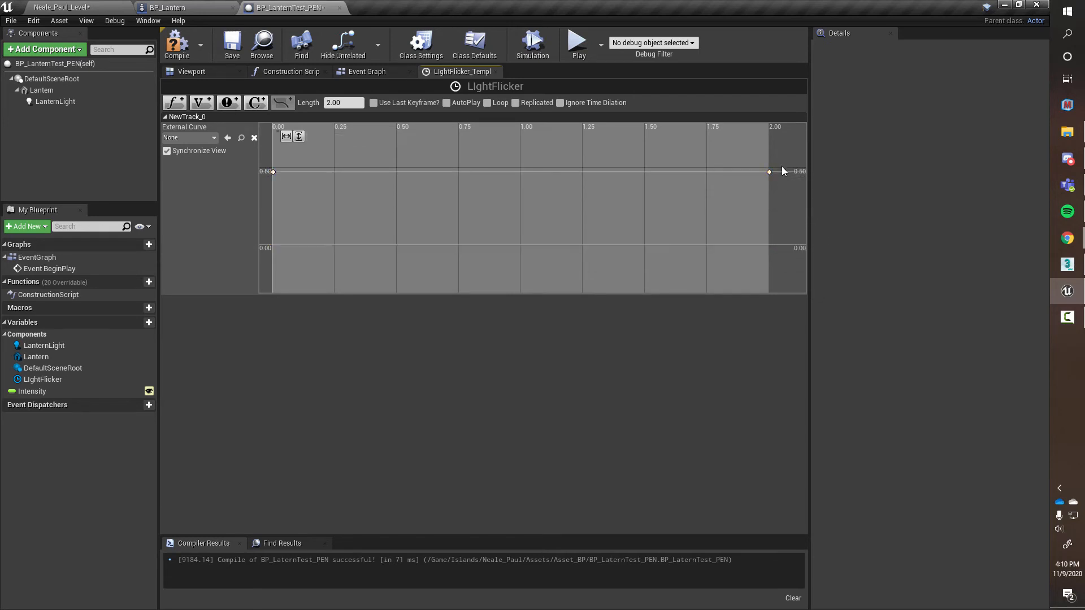
click(769, 172)
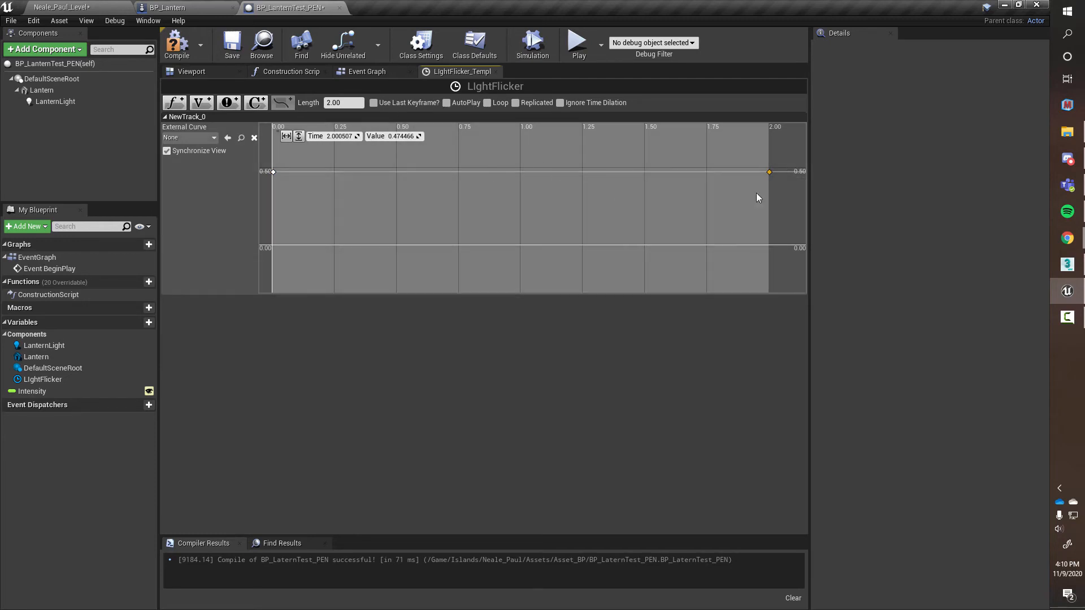
key(ctrl+z)
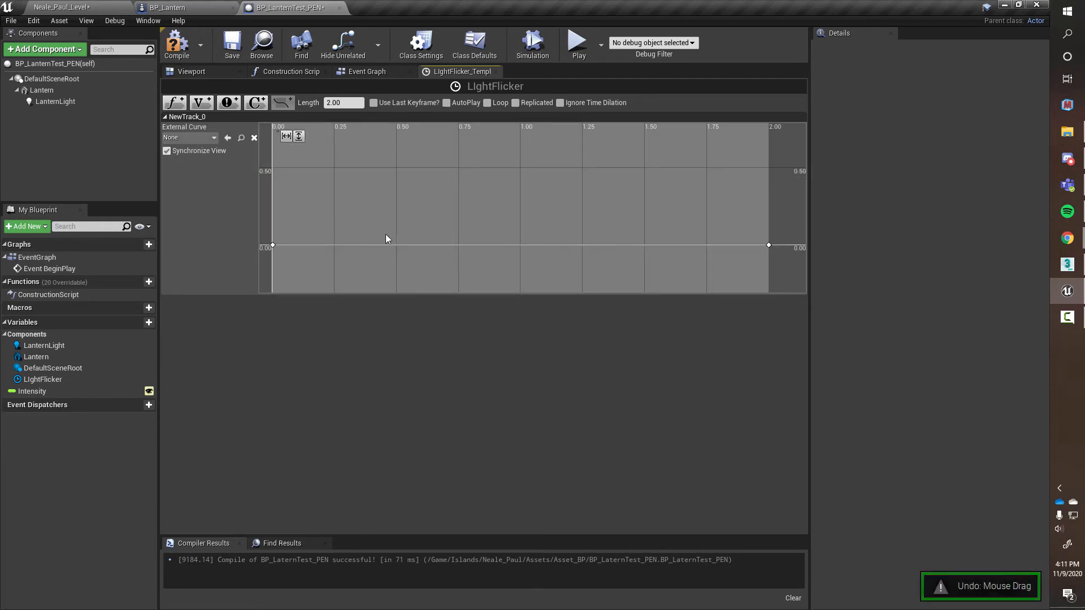
- Set the value of both the start key and the end key of the curve to 0.5
drag(434, 298, 798, 267)
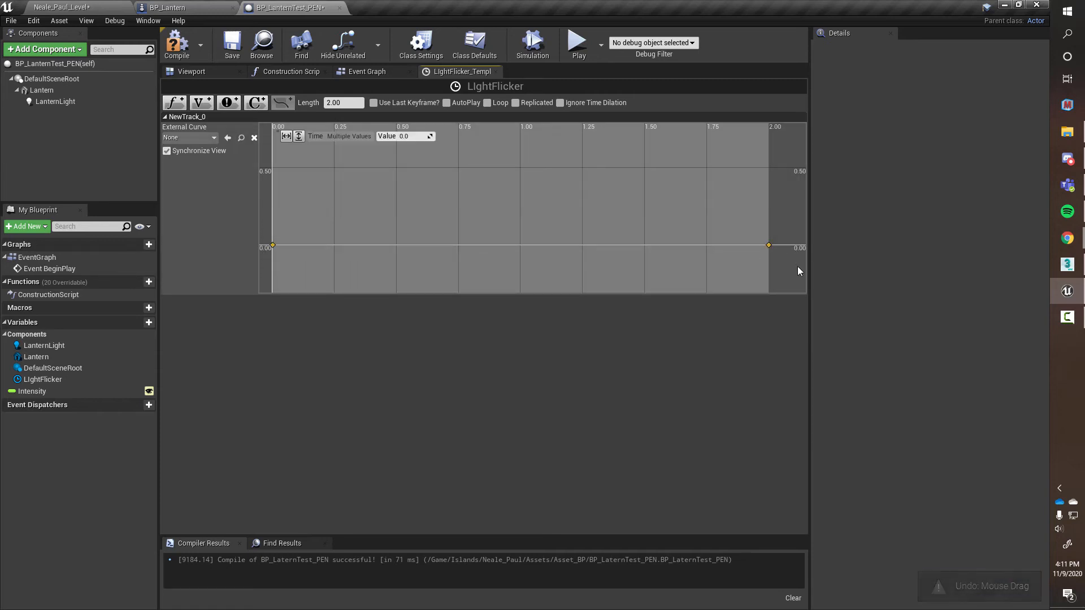
click(405, 137)
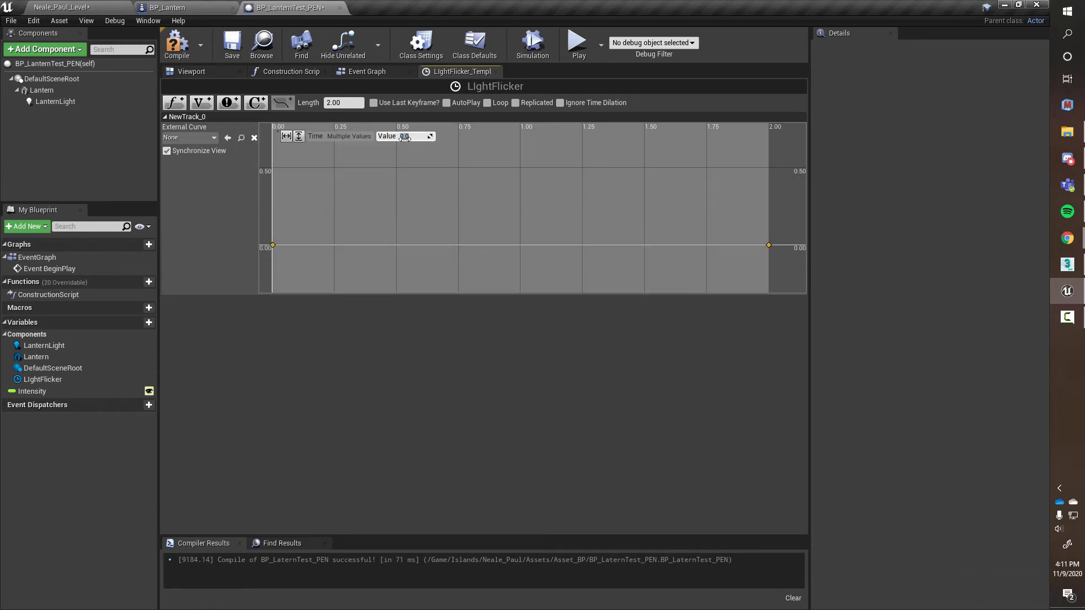
text(0.5)
key(Return)
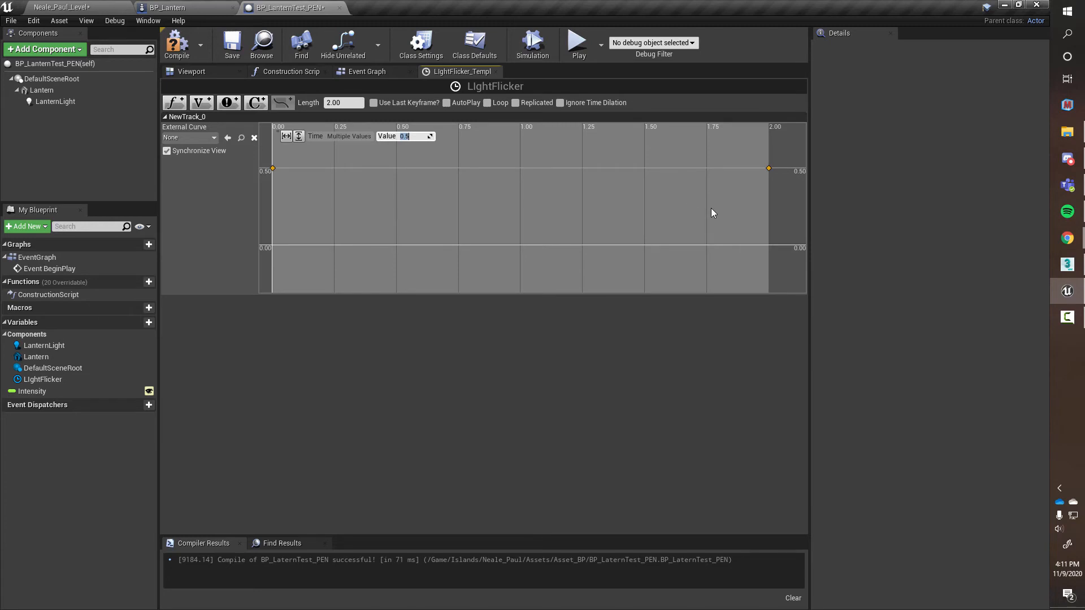
click(588, 206)
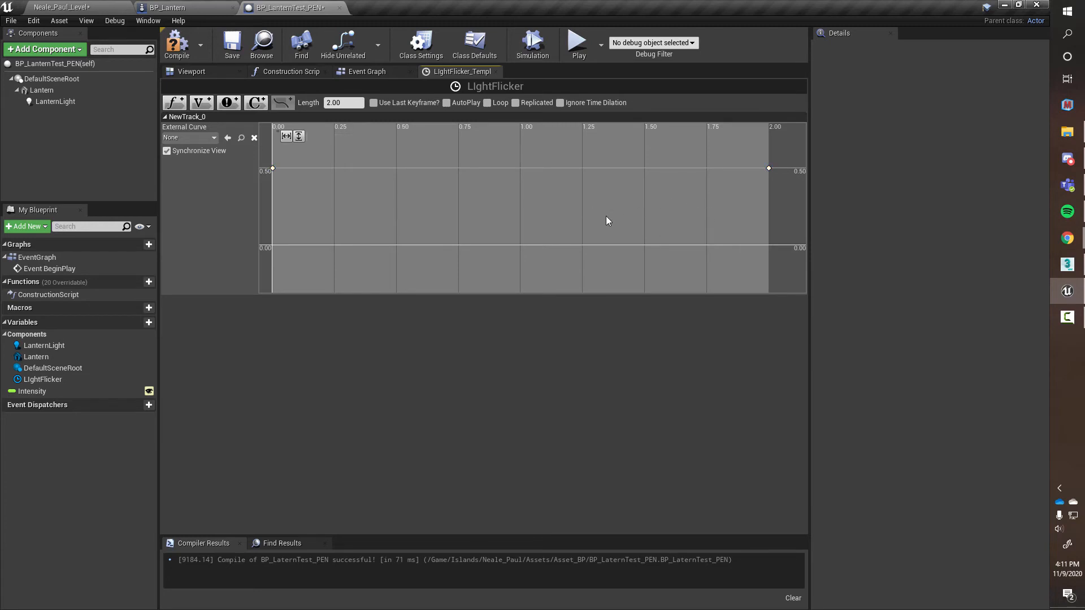
right_drag(609, 222, 608, 264)
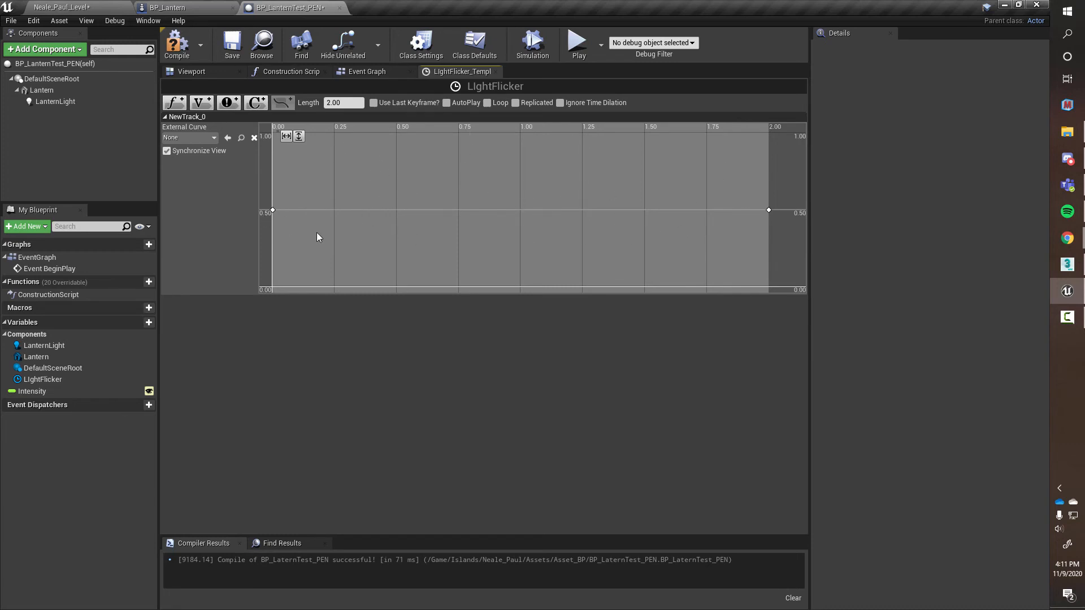
- Add a curve key at about 0.25 seconds raised to about 0.85, and a lower key between 0.50 and 0.75 seconds
mouse_move(279, 209)
right_click(335, 210)
click(388, 224)
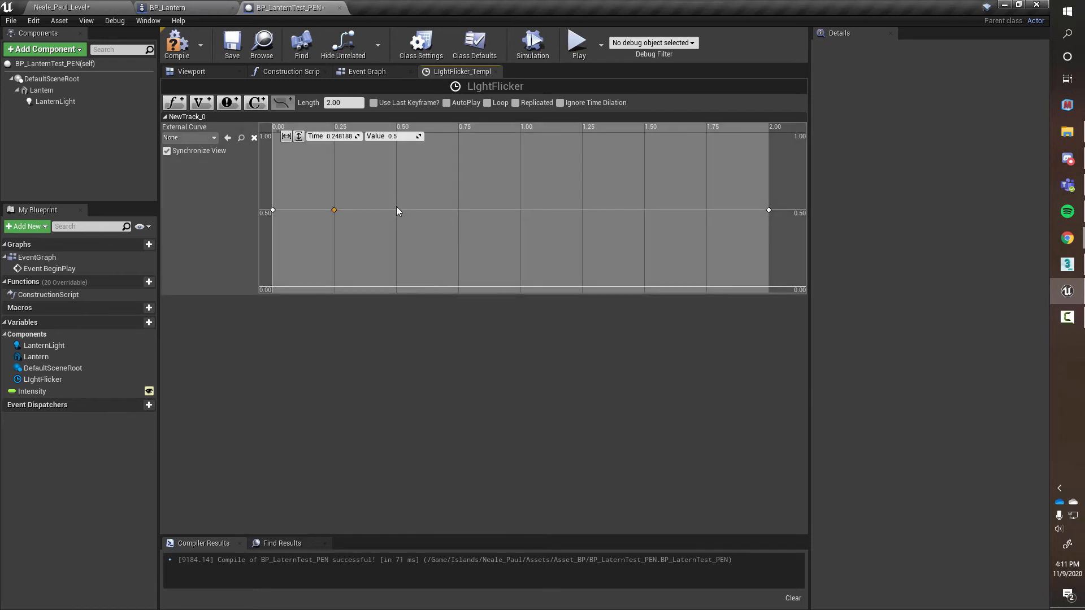
drag(335, 210, 335, 157)
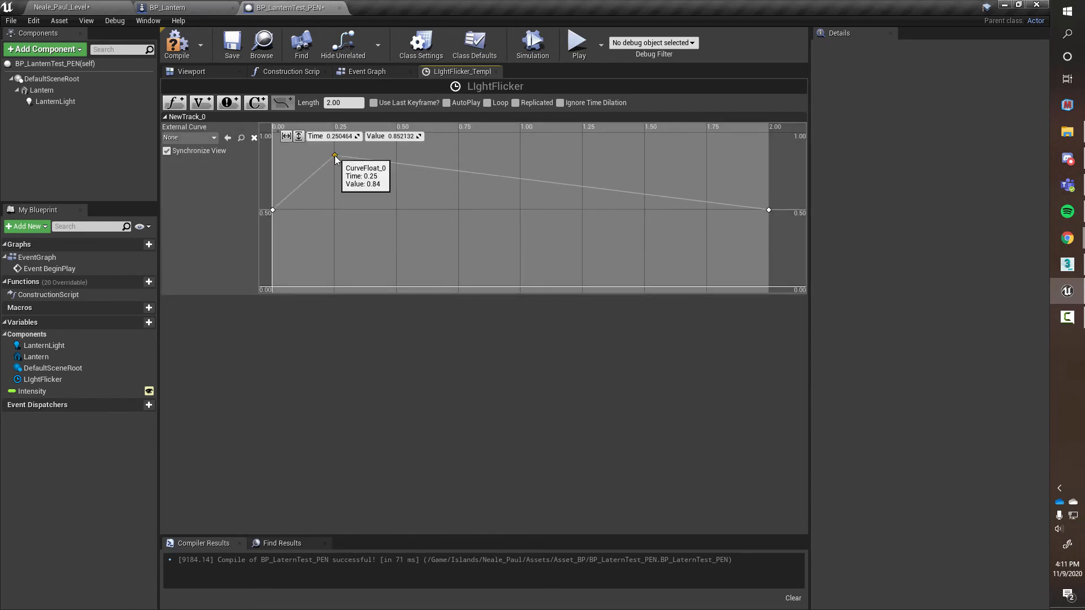
right_click(456, 170)
click(475, 184)
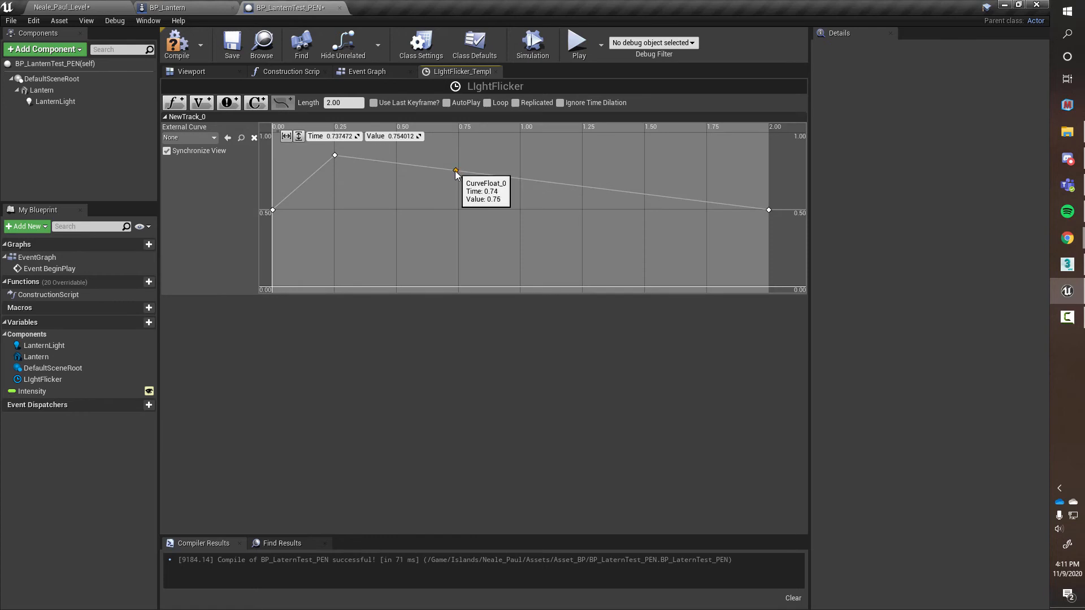
drag(454, 170, 434, 186)
- Add a curve key at about 1.01 seconds raised to about 1.01, and another at about 1.3 seconds lowered to about 0.42
right_click(513, 191)
click(534, 205)
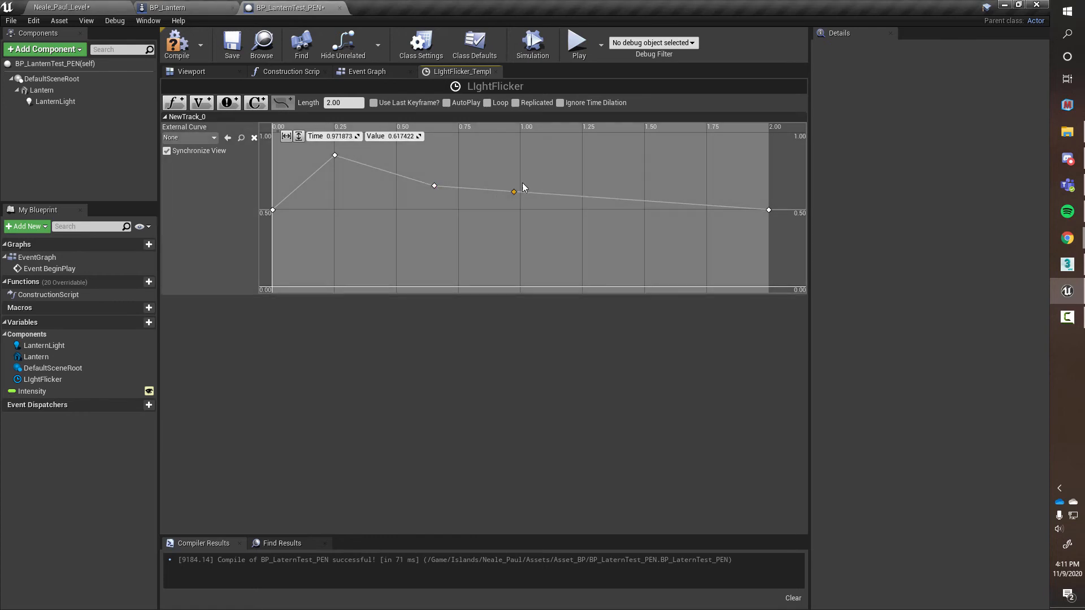
drag(515, 192, 523, 132)
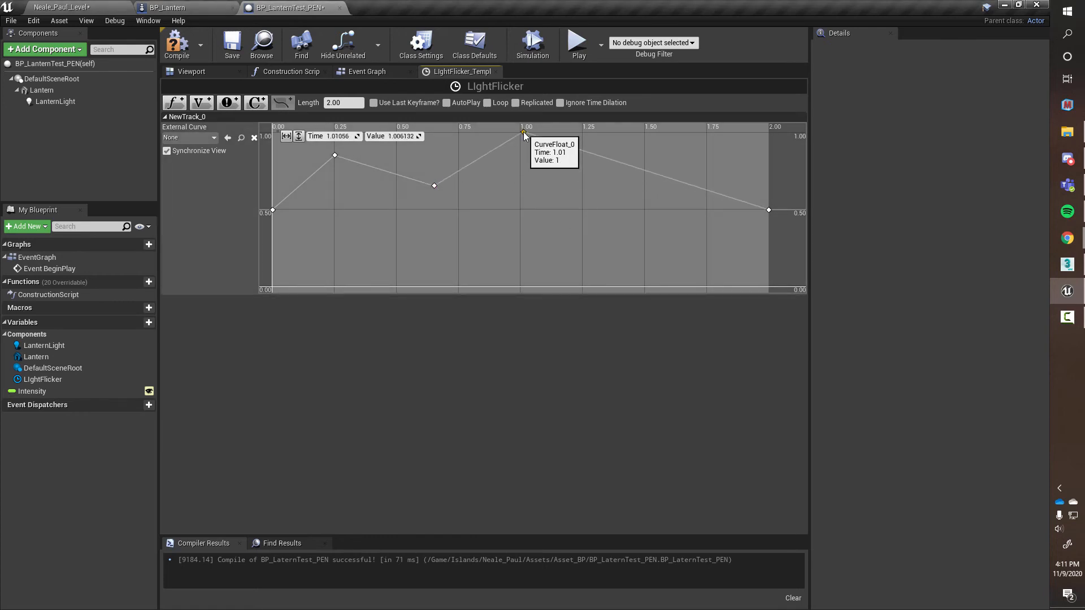
right_click(598, 155)
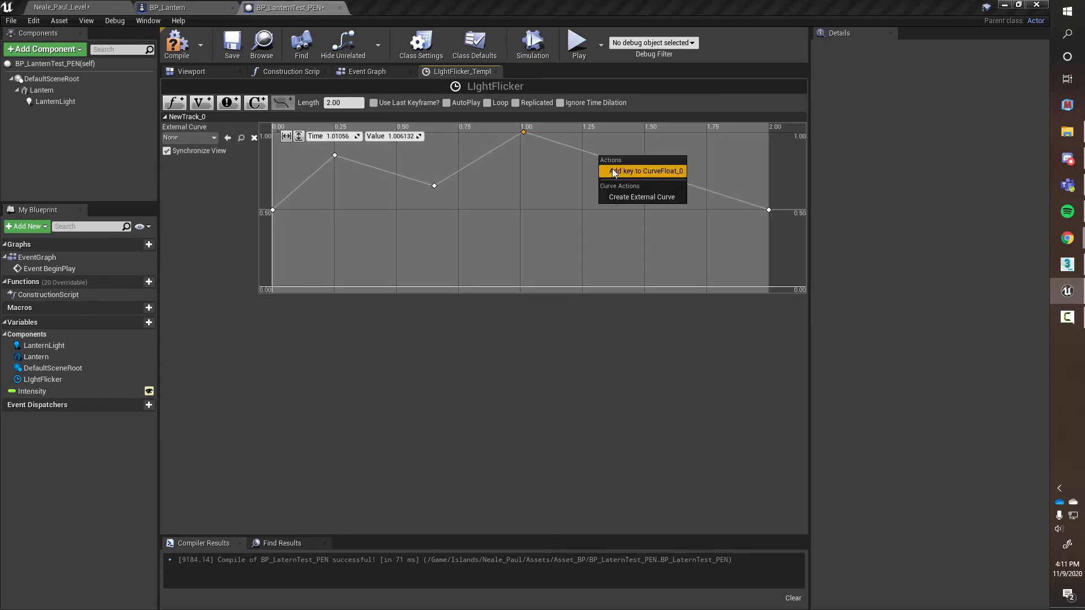
click(616, 169)
drag(599, 156, 595, 221)
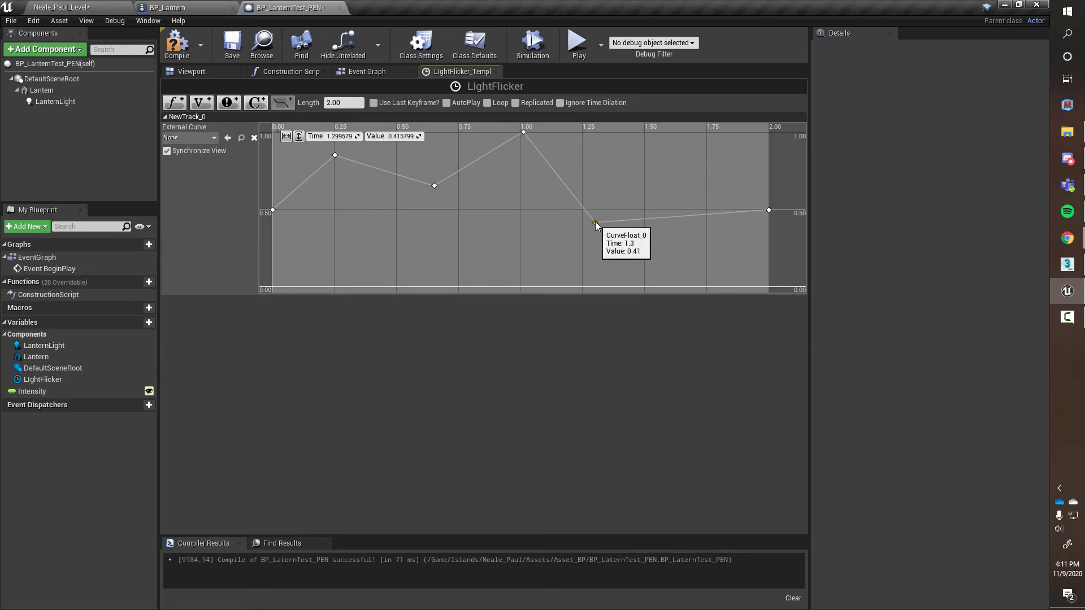
- Add a curve key at about 1.66 seconds raised to about 0.97, and raise the key near 0.25 seconds to about 0.89
right_click(682, 216)
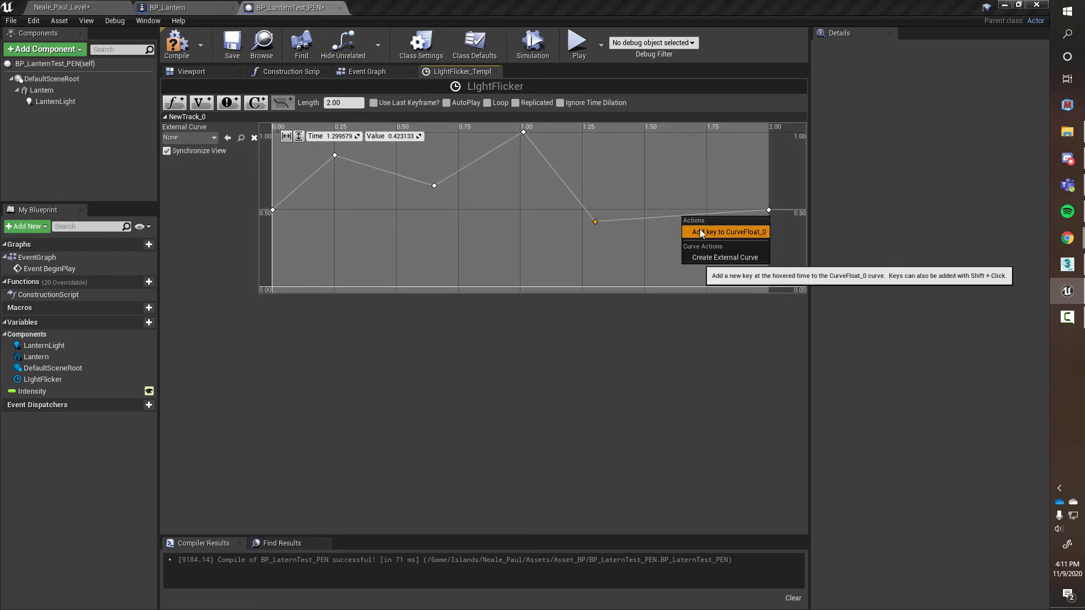
click(700, 230)
drag(682, 215, 685, 140)
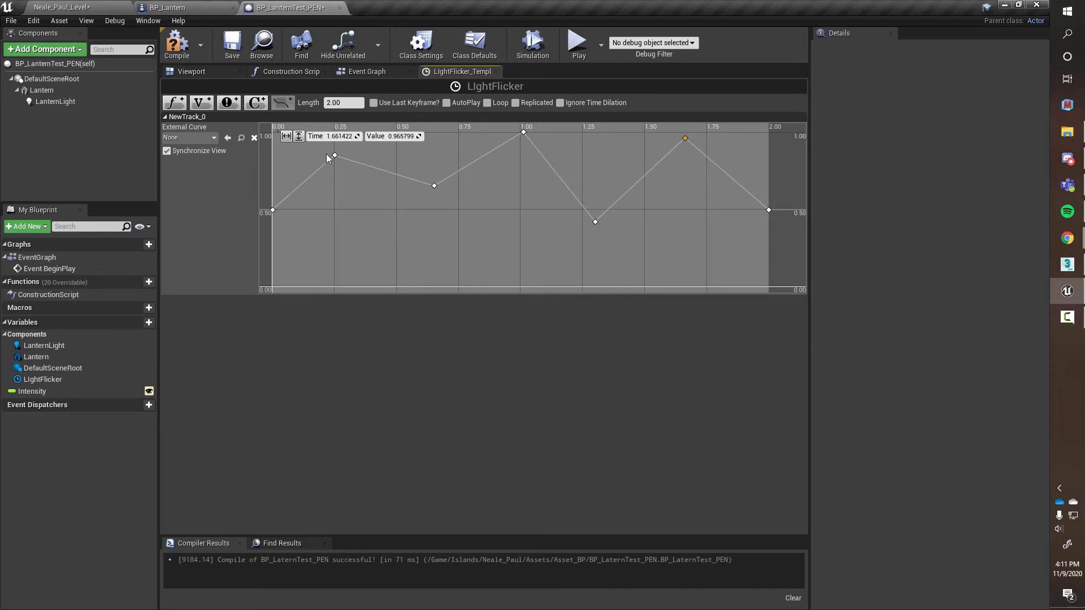
drag(334, 155, 336, 150)
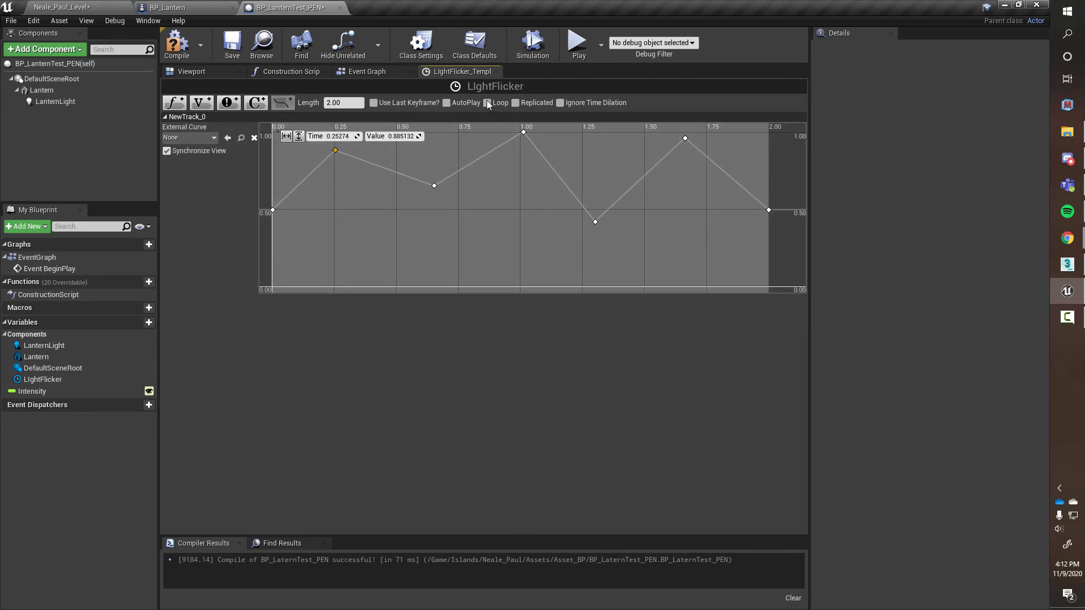
- Enable looping for the LIghtFlicker timeline and check the key interpolation options of the key near 0.25 seconds
click(486, 102)
right_click(335, 152)
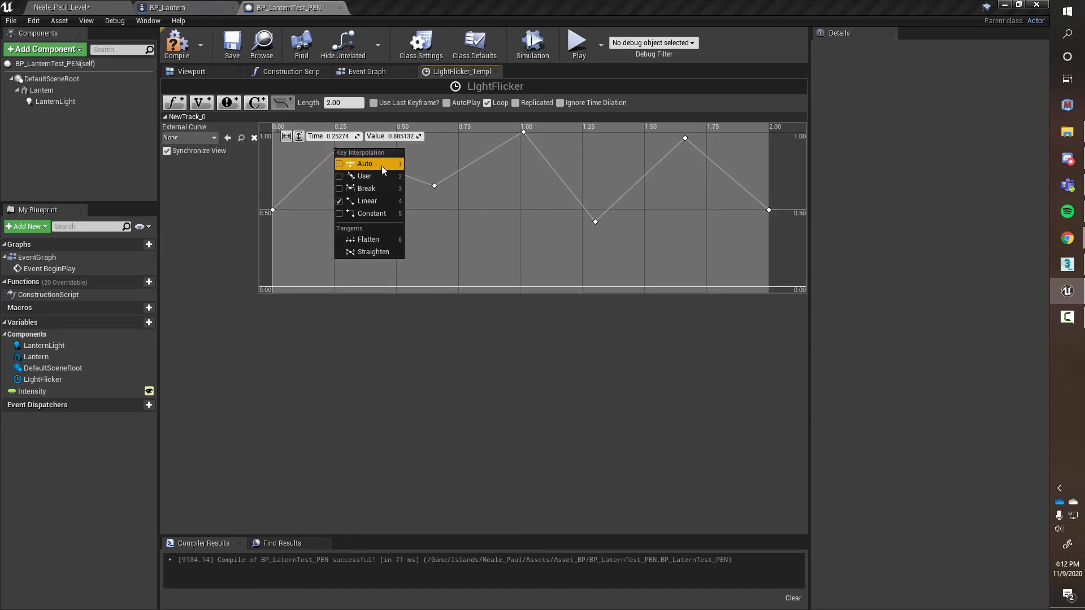
click(521, 208)
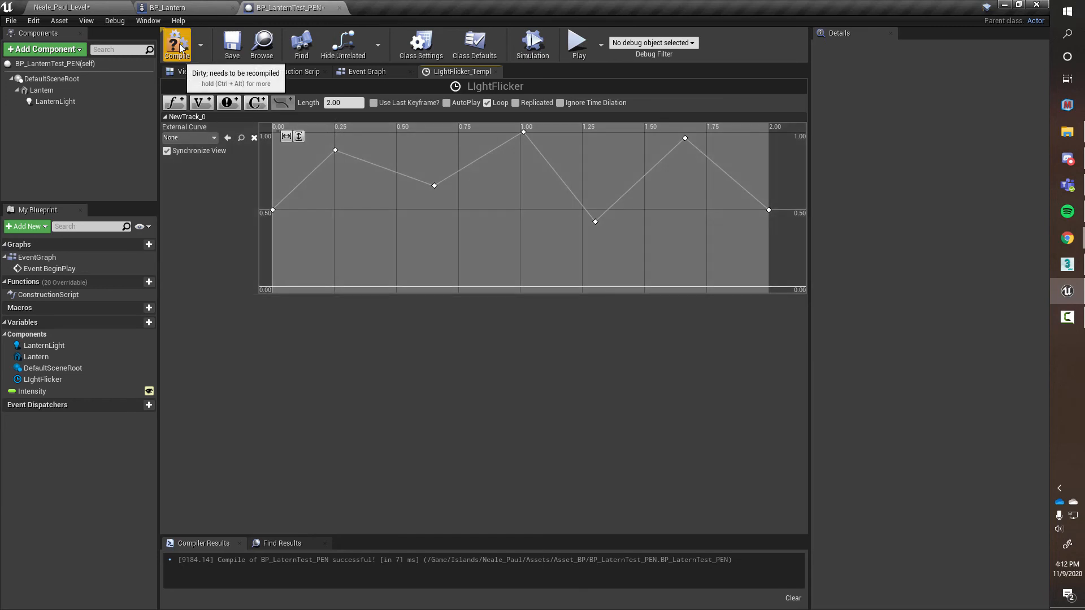
- In the event graph, wire Event BeginPlay to the timeline's Play and its Update to Set Intensity, and align the nodes
click(367, 72)
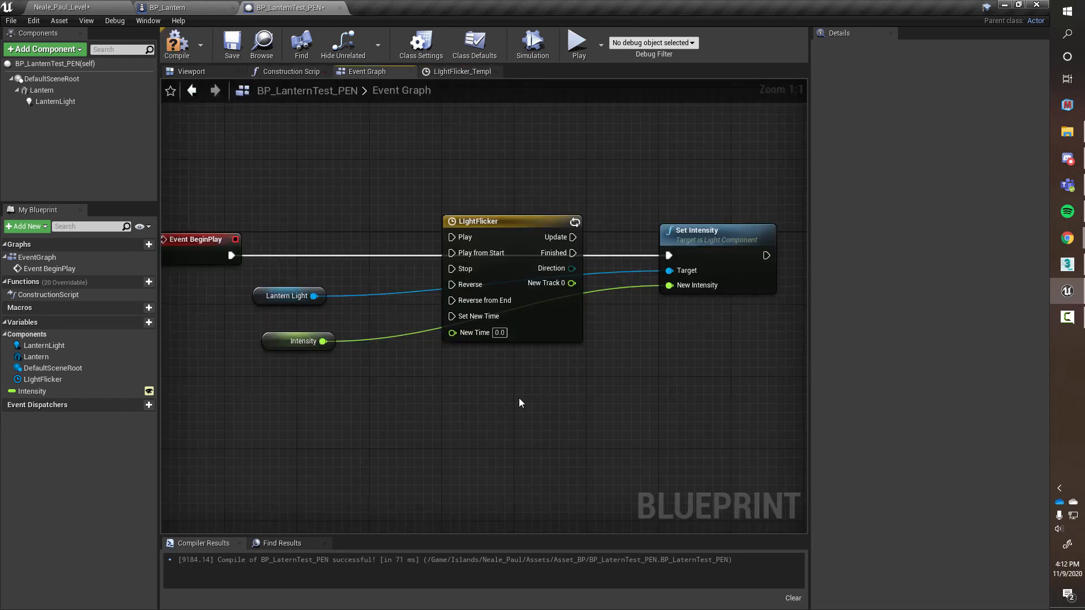
right_drag(520, 403, 496, 396)
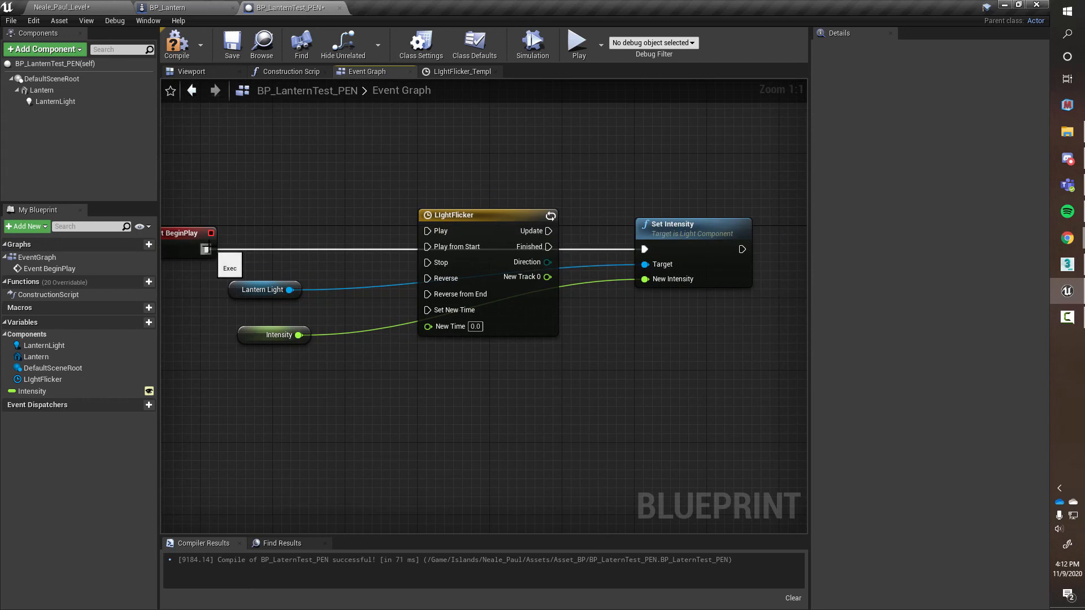
ctrl+drag(207, 249, 644, 249)
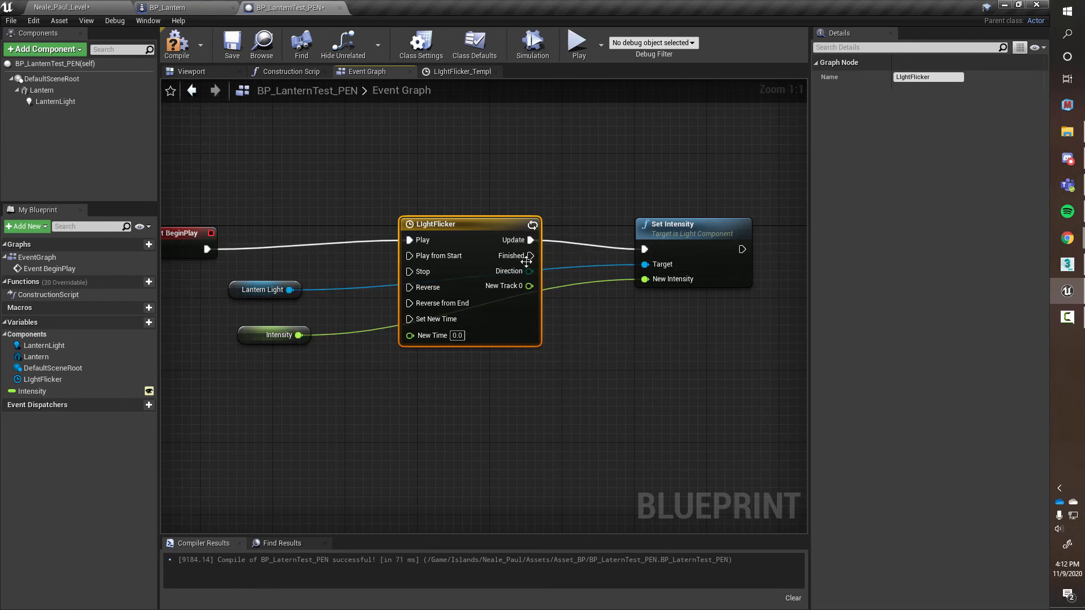
drag(499, 225, 509, 222)
drag(710, 224, 727, 218)
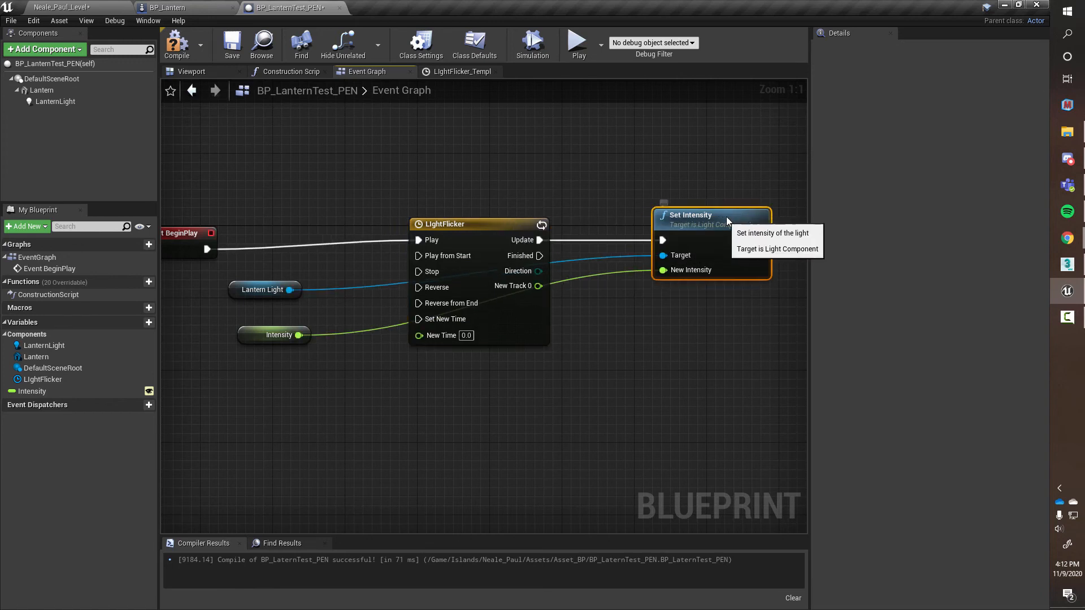
right_drag(666, 308, 687, 260)
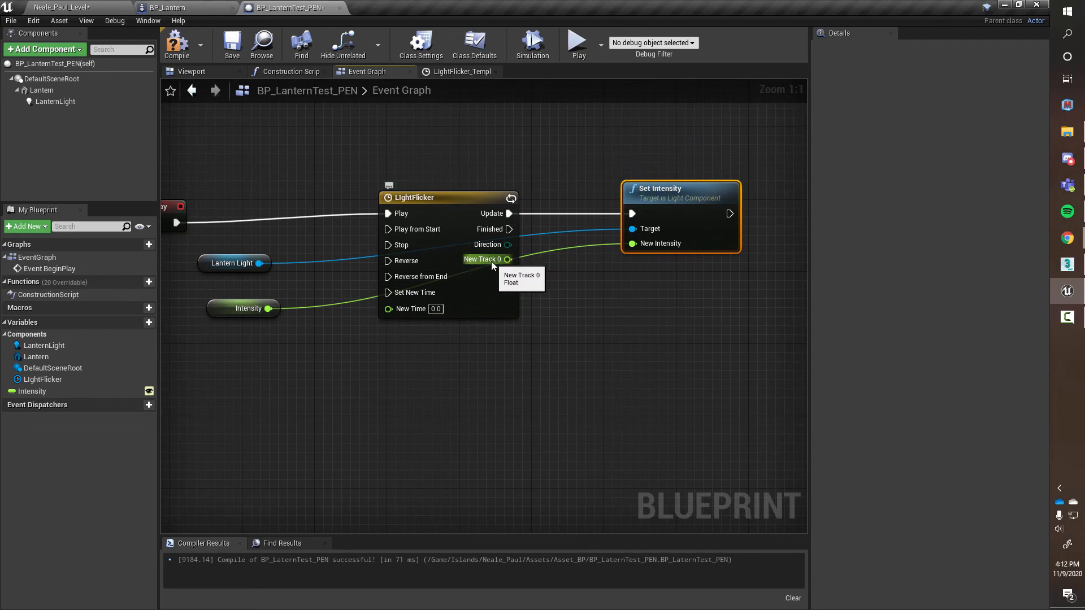
- Rename the LIghtFlicker timeline's float track as Intensity
click(444, 73)
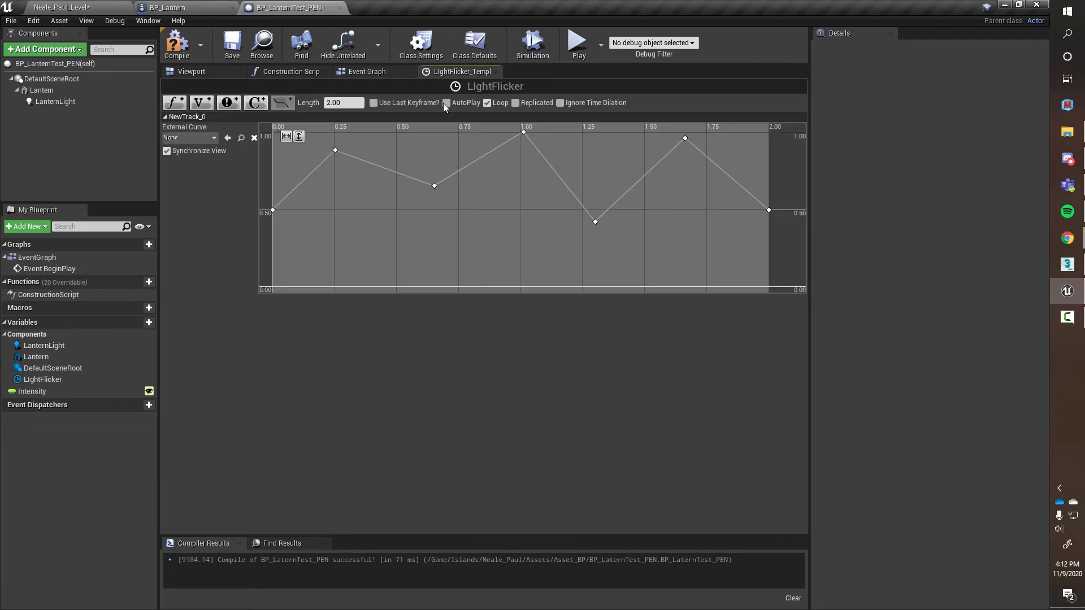
click(189, 117)
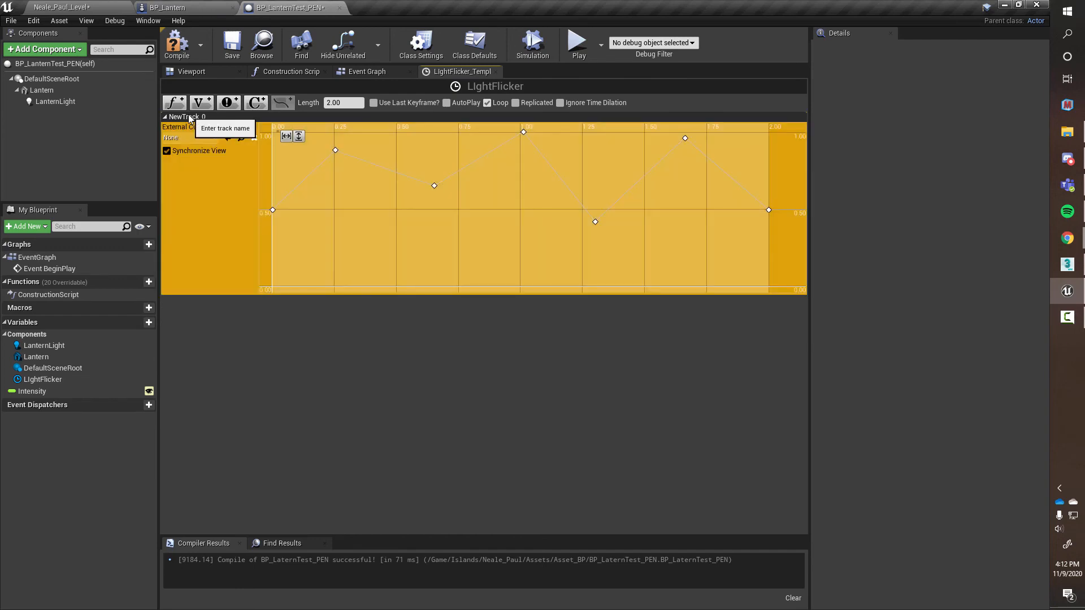
right_click(189, 117)
click(237, 121)
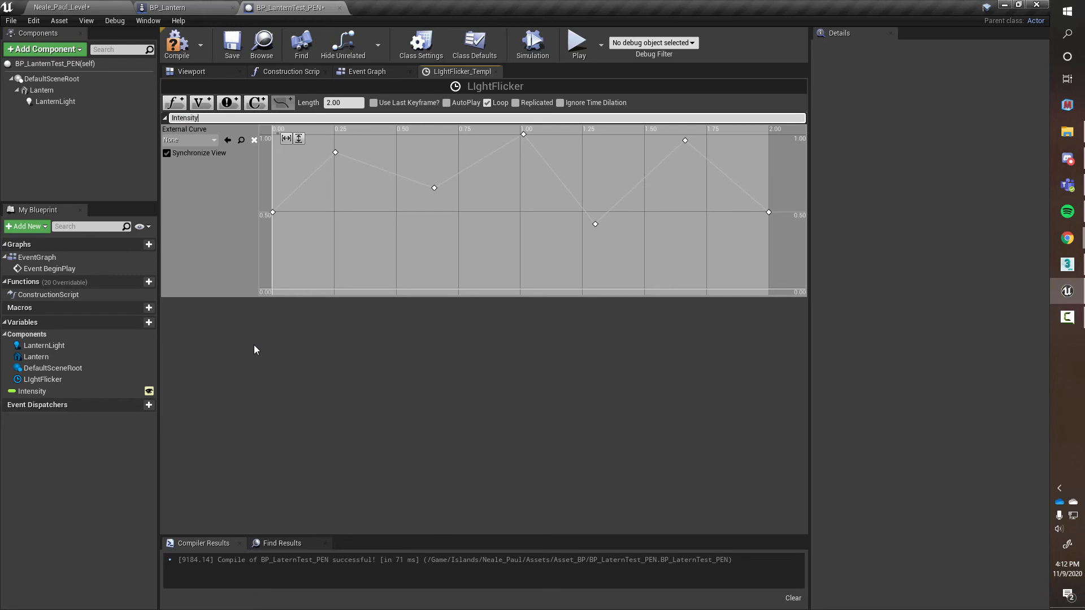
key(Return)
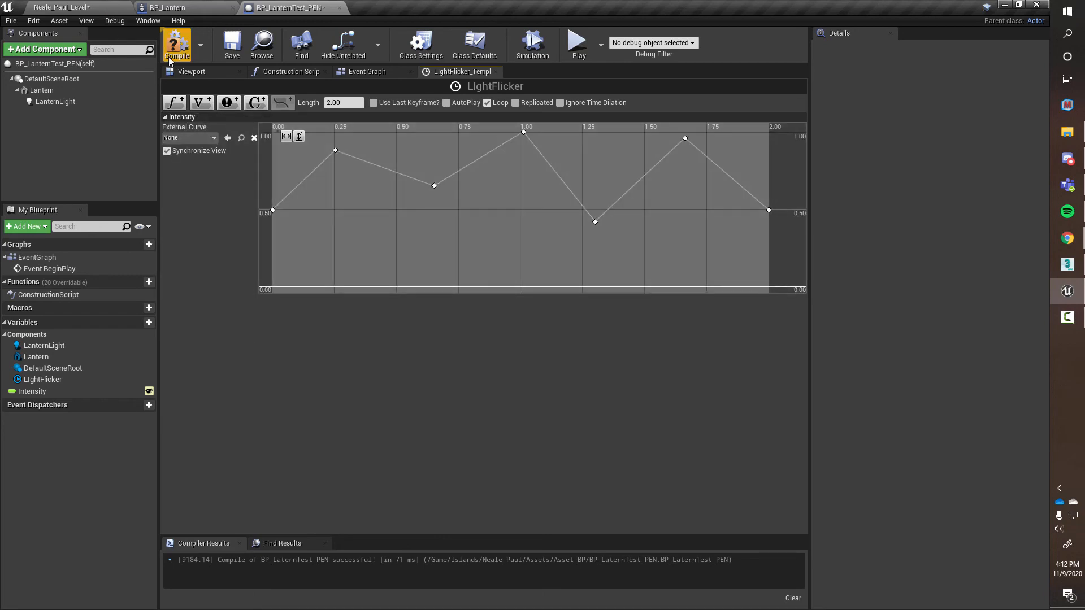
- Connect the timeline's Intensity output to New Intensity on the Set Intensity node in the event graph, and compile the blueprint
click(369, 72)
right_drag(469, 264, 451, 279)
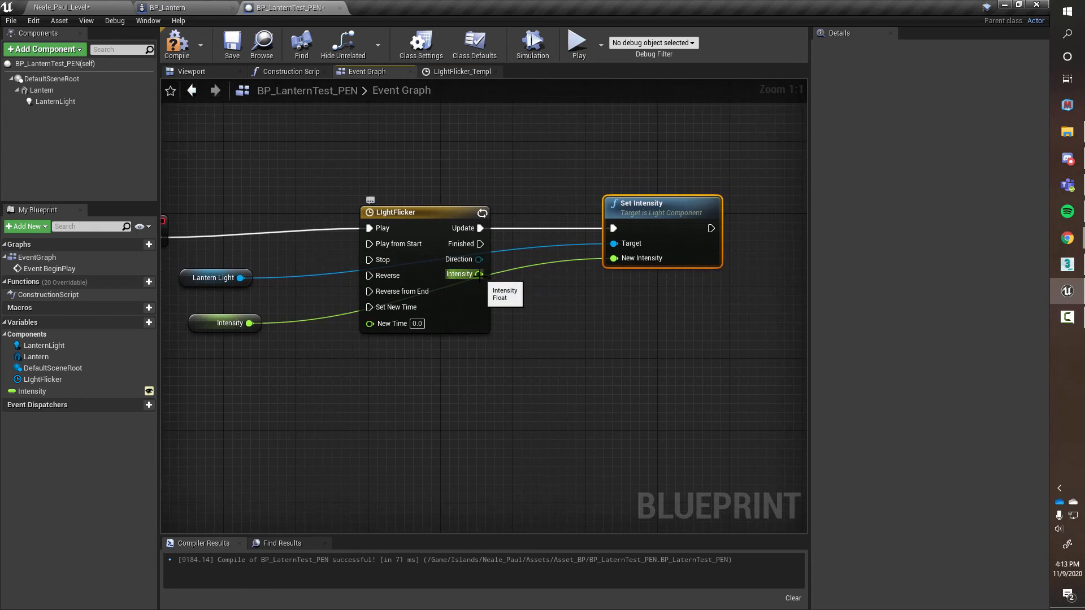
drag(480, 274, 614, 259)
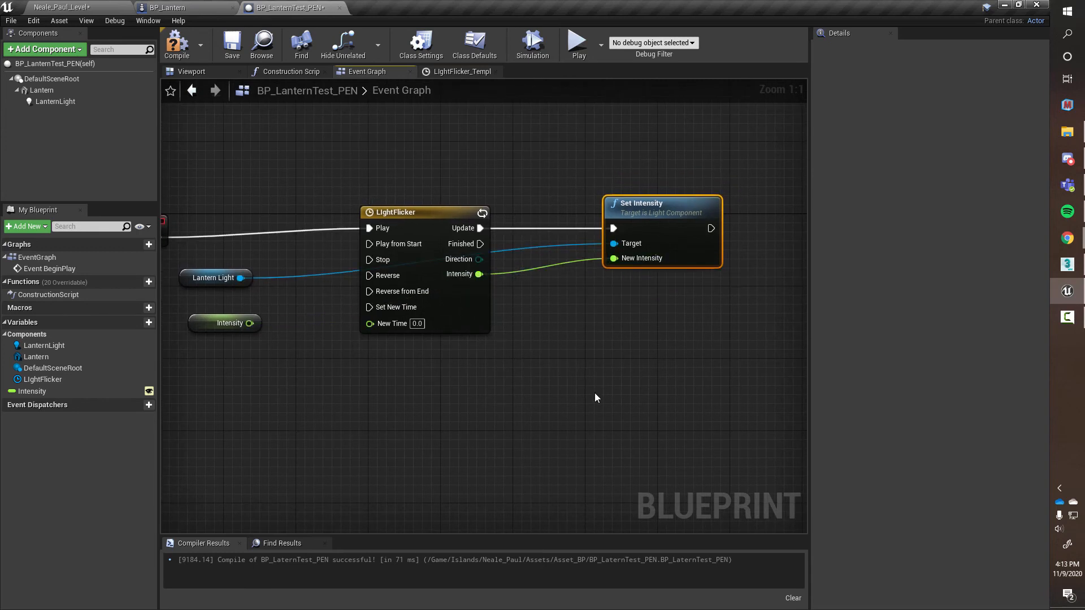
right_drag(595, 395, 612, 376)
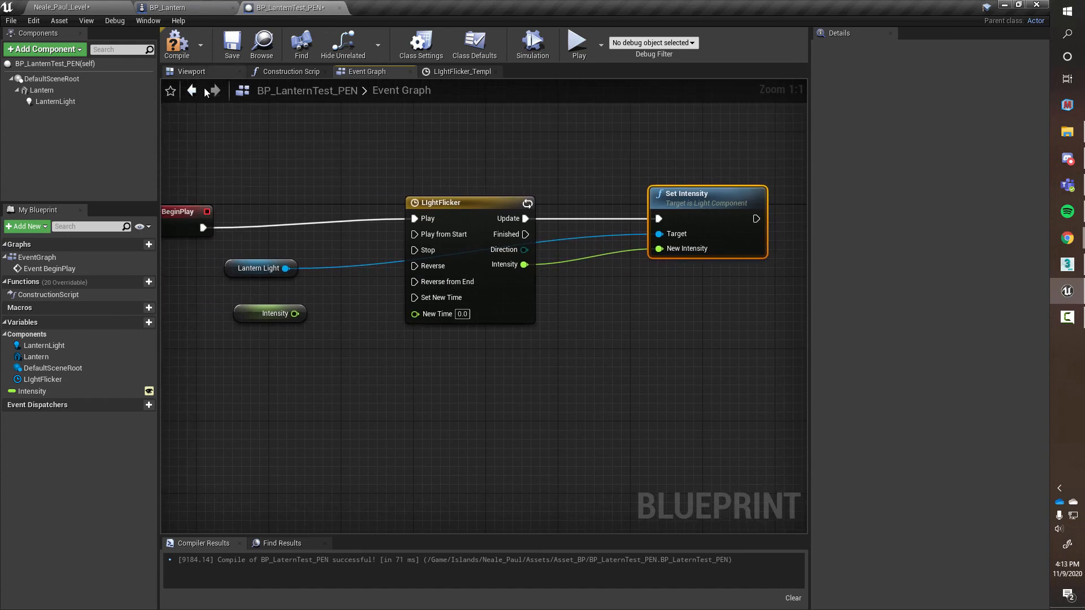
click(177, 45)
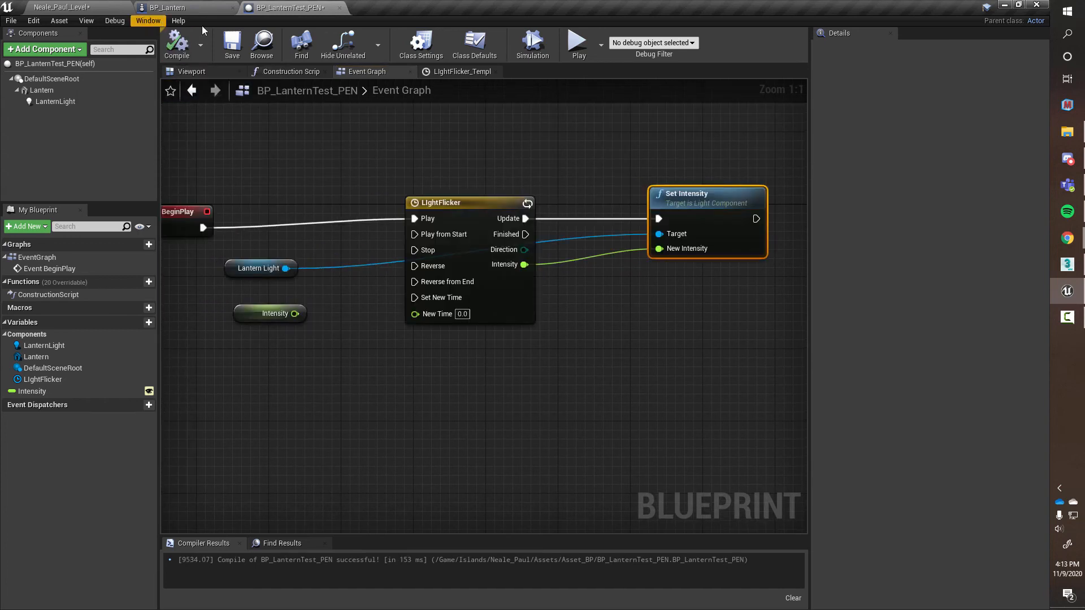
- Play the level from a spot near the test lantern, examine its light up close, and stop the session
click(102, 6)
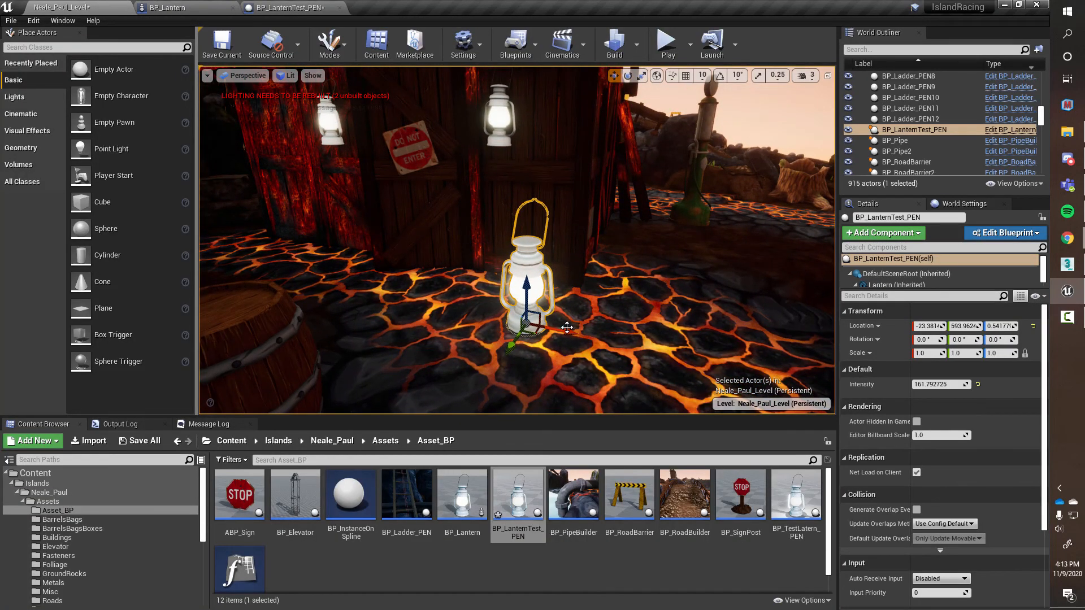
right_drag(560, 316, 563, 319)
right_click(572, 354)
click(606, 576)
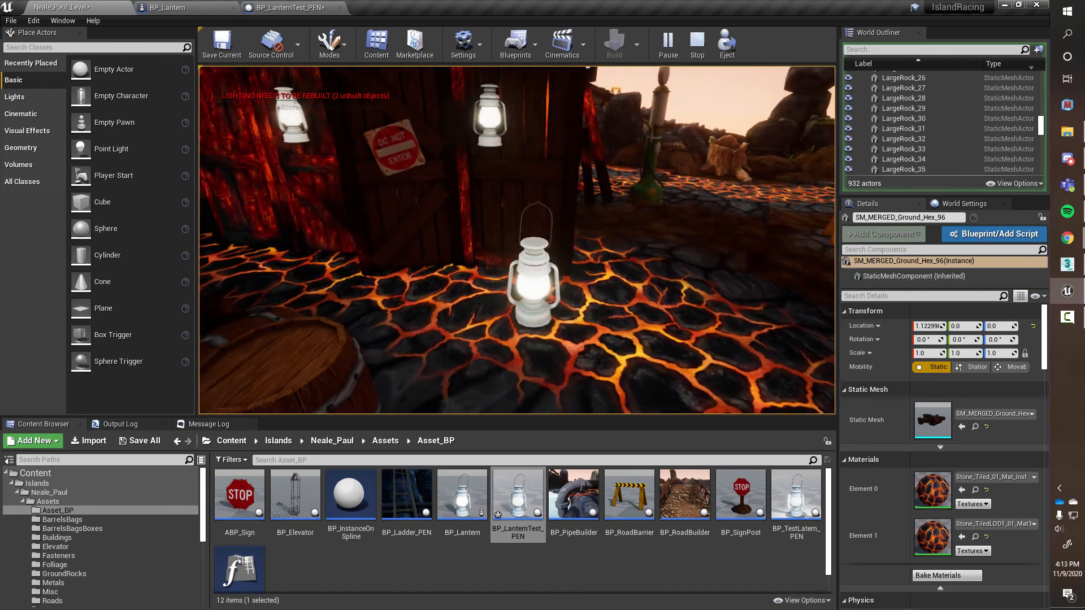
key(w)
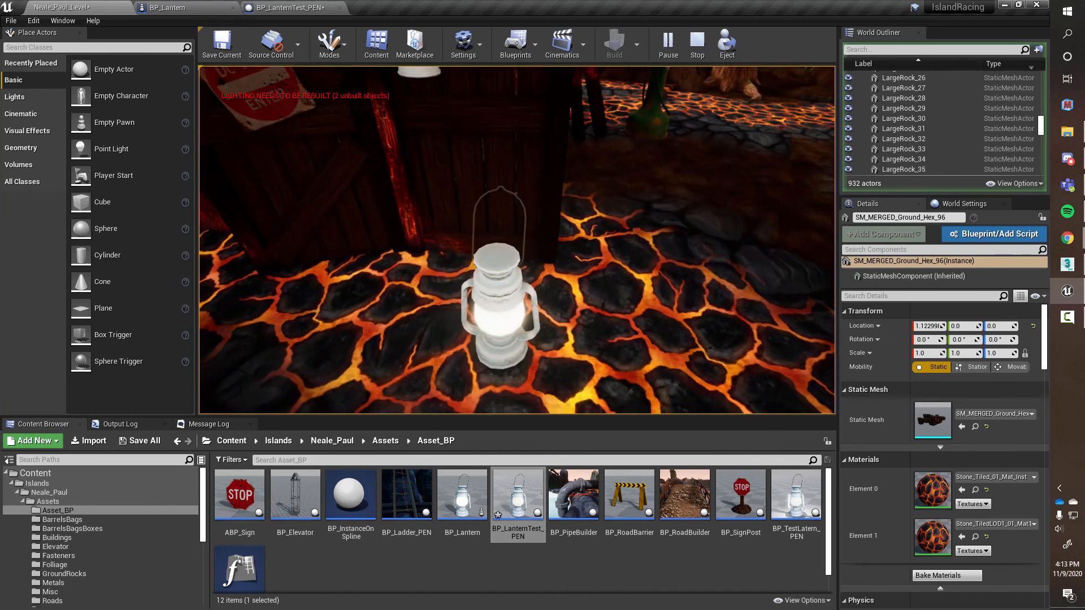
key(Escape)
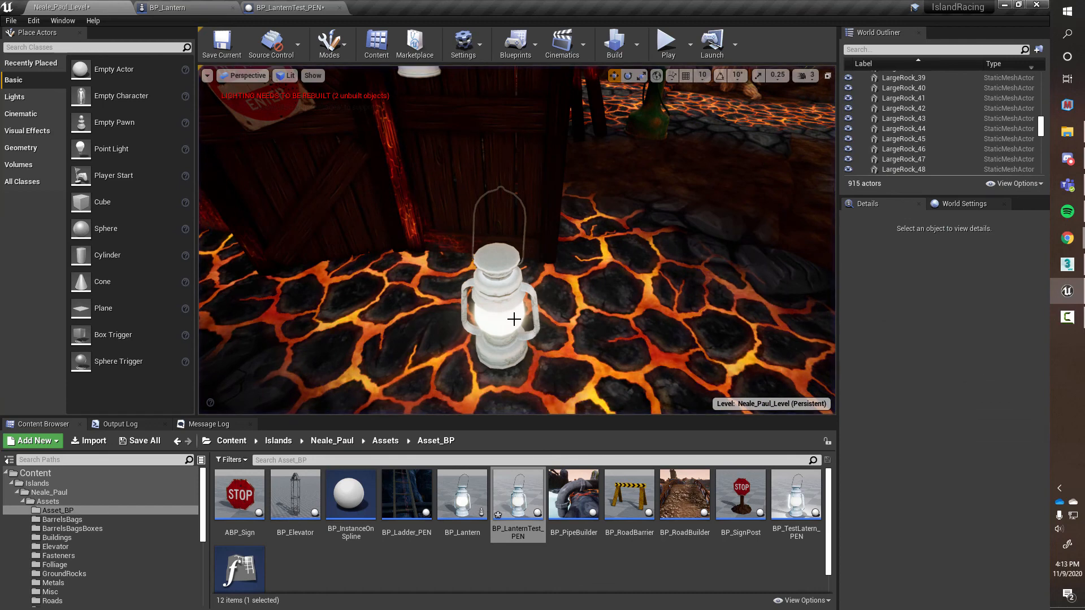
- Raise the placed BP_LanternTest_PEN's Intensity to about 16866.55 and play the level briefly to test its light
click(514, 320)
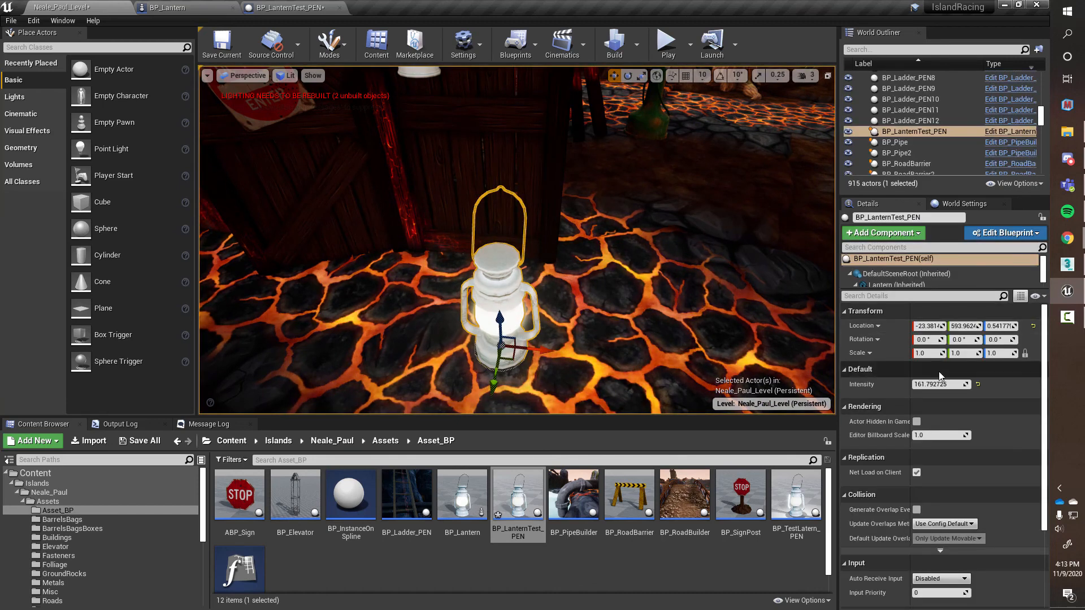
drag(923, 386, 1051, 386)
key(alt+p)
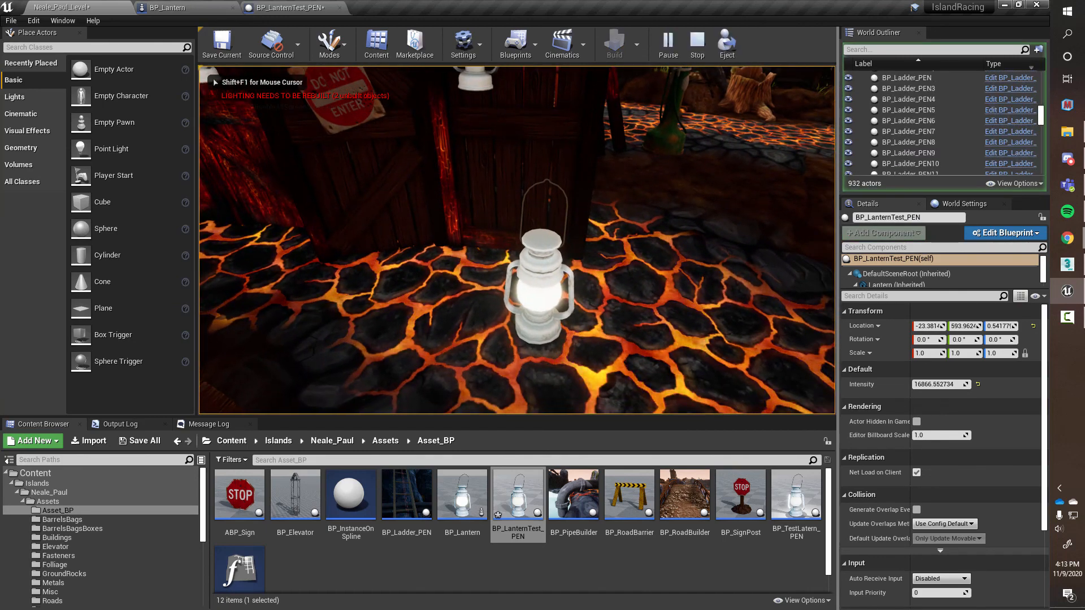
key(Escape)
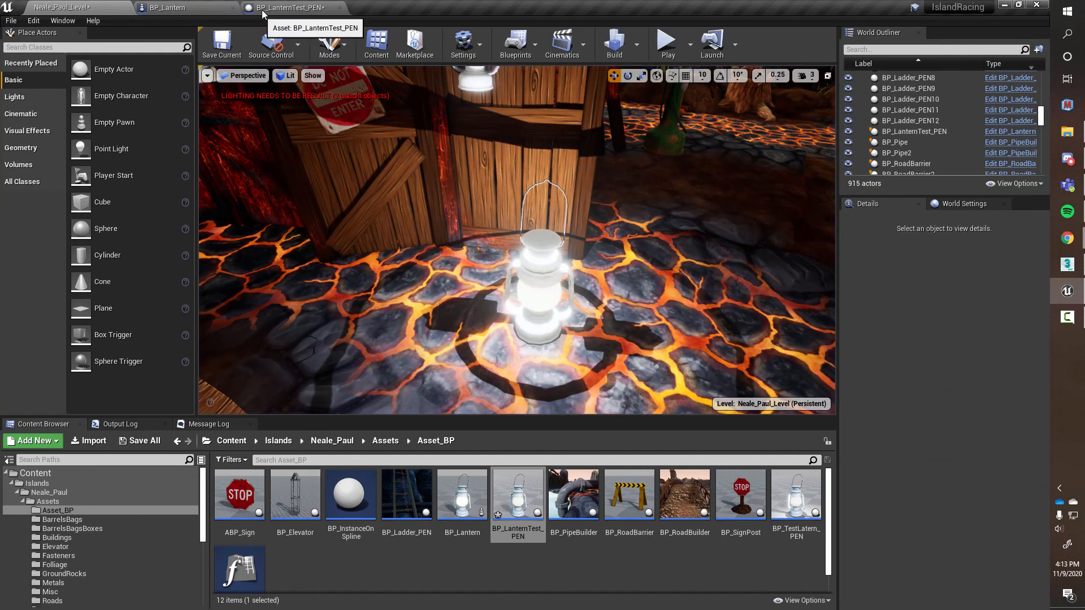
- Review the timeline wiring in BP_LanternTest_PEN's event graph and the Set Intensity setup in its Construction Script
click(262, 9)
right_drag(394, 382, 439, 371)
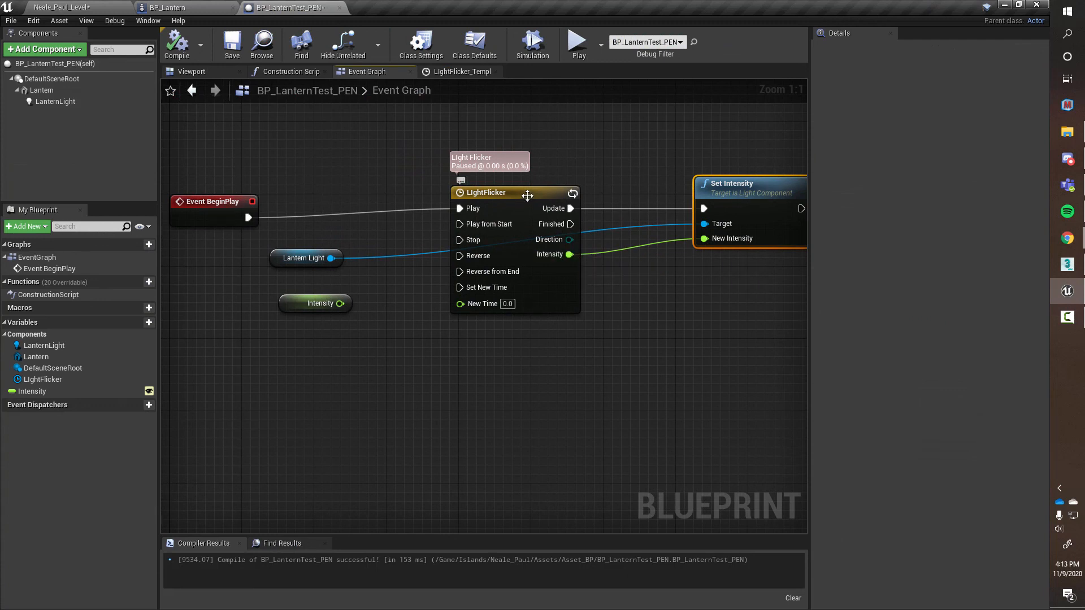
click(527, 199)
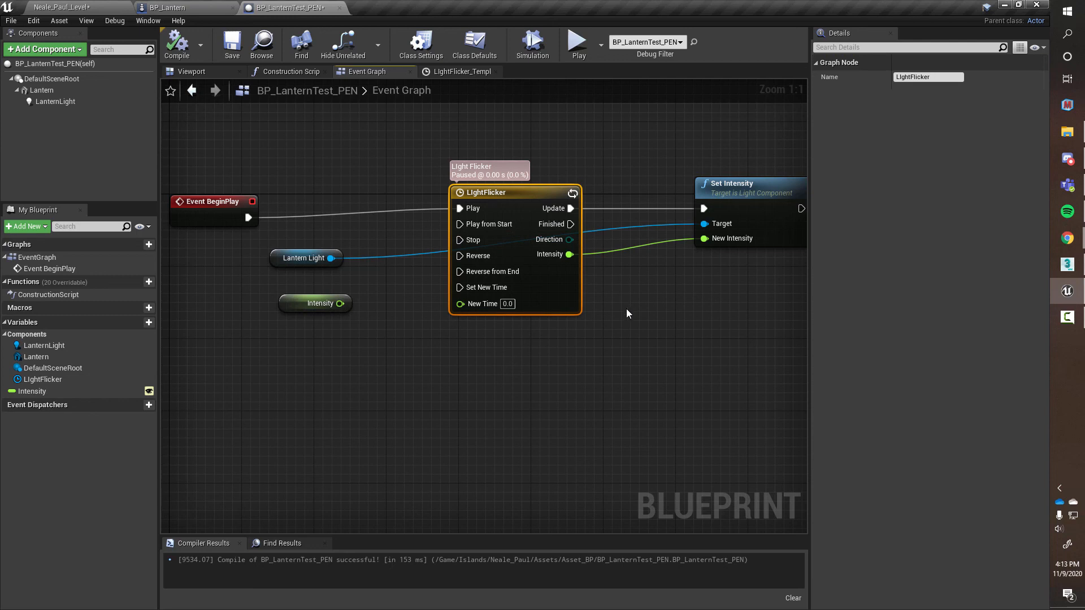
click(280, 72)
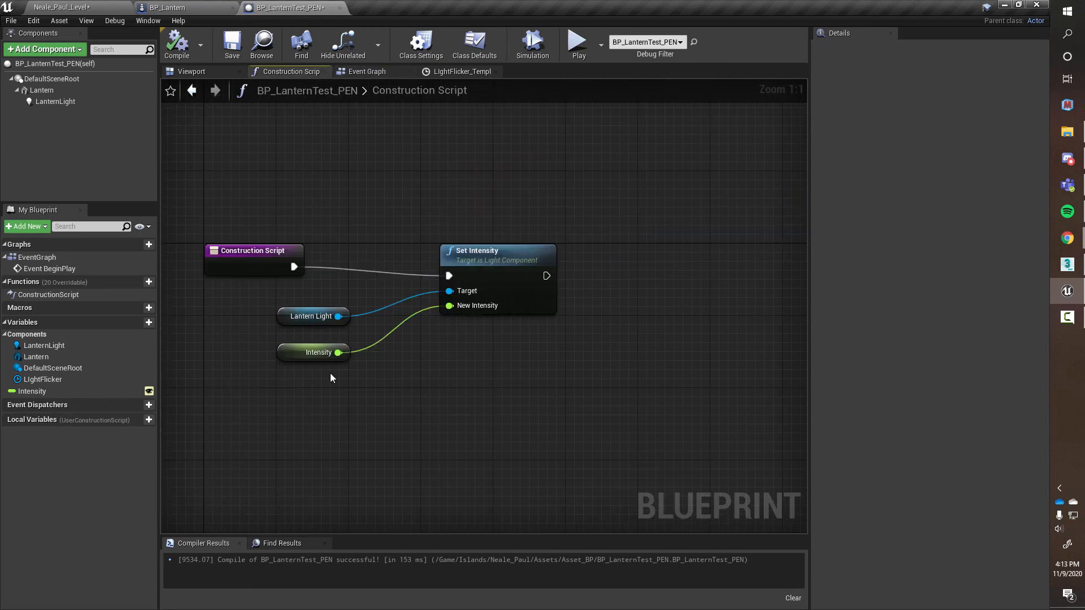
click(367, 71)
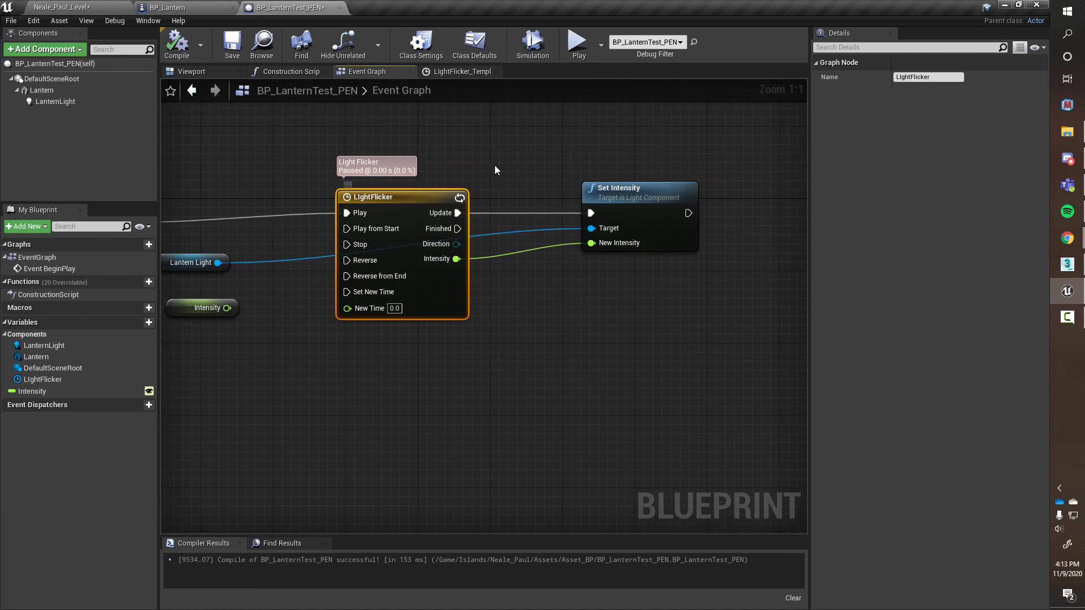
- Space the LIghtFlicker and Set Intensity nodes farther apart and place the Intensity variable node between them, below the wires
drag(650, 189, 767, 198)
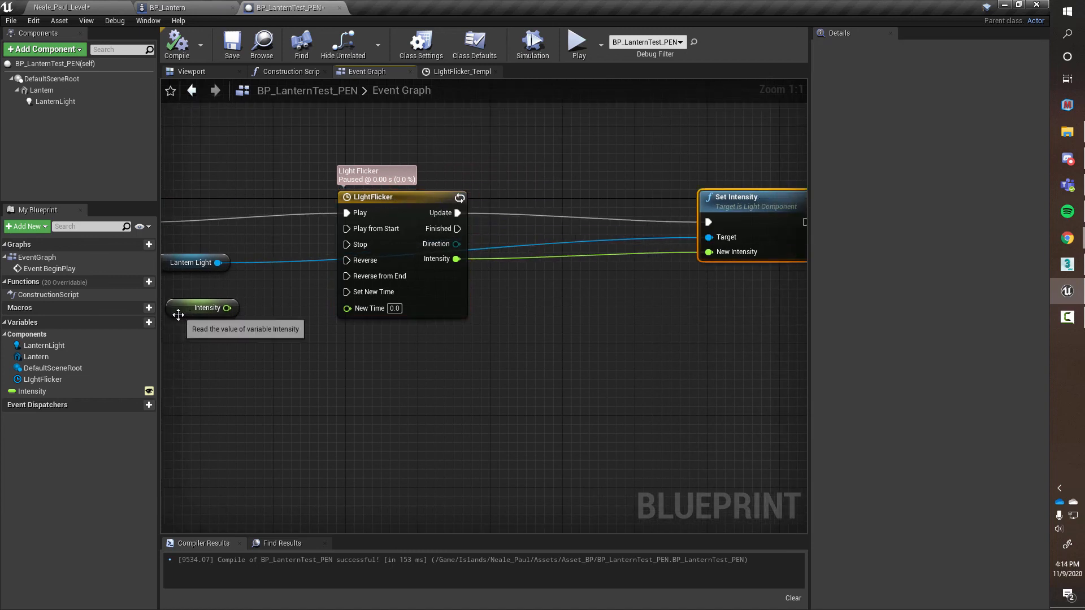
drag(179, 315, 504, 316)
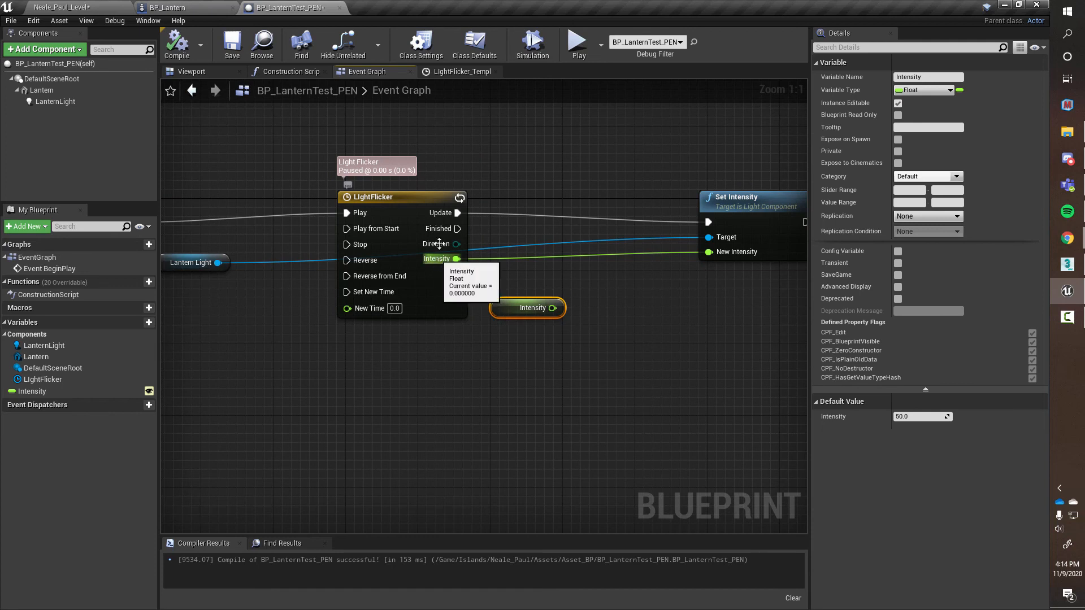
drag(387, 198, 355, 195)
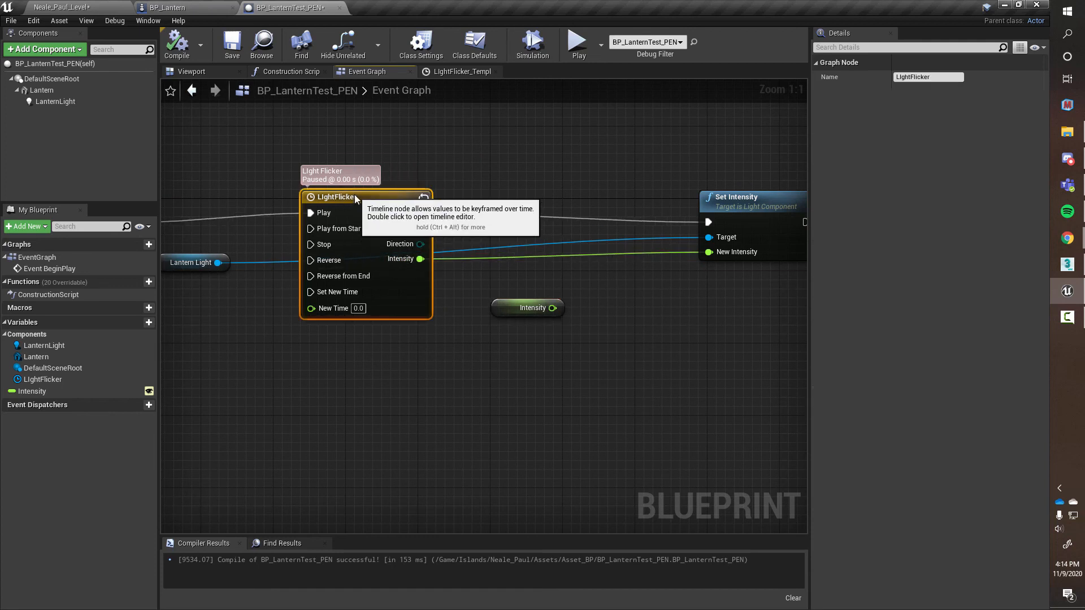
drag(506, 314, 468, 331)
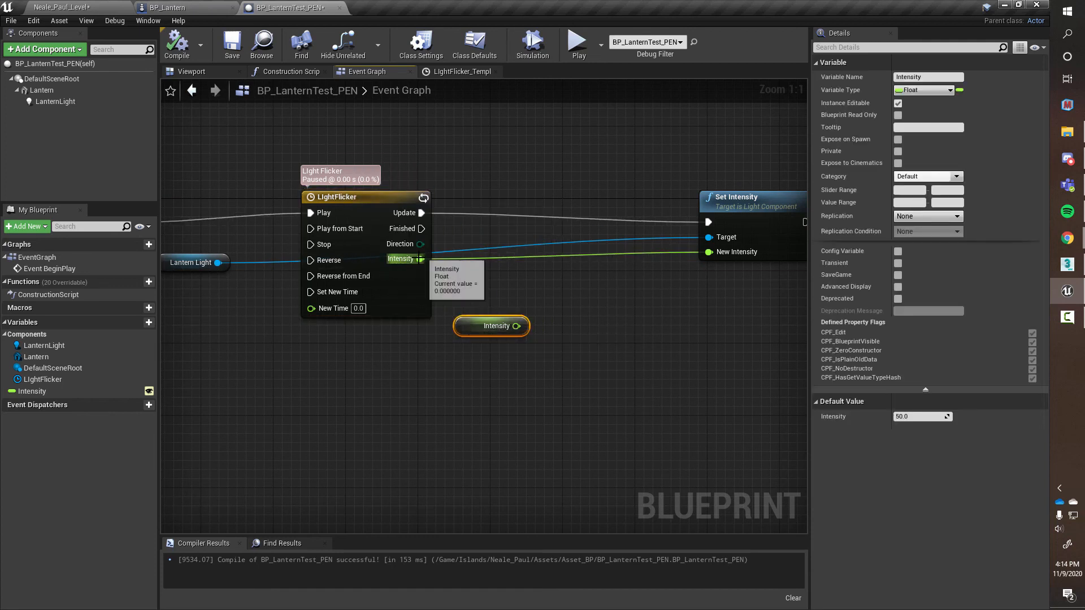
- Multiply the LIghtFlicker timeline's Intensity output by the Intensity variable using a float * float node, keeping the variable node below left
drag(420, 259, 529, 268)
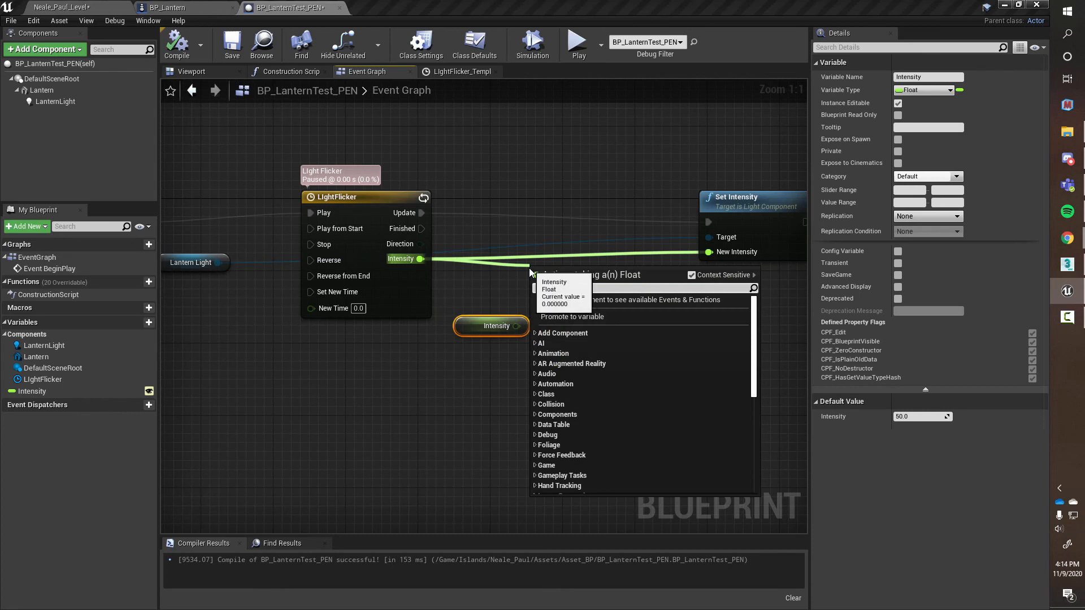
text(*)
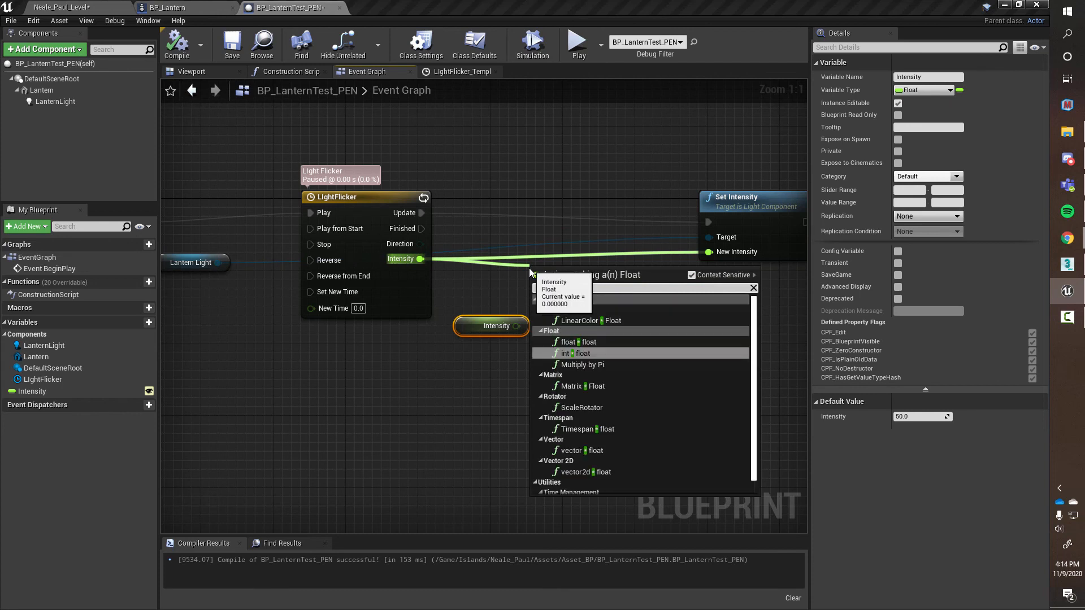
click(596, 342)
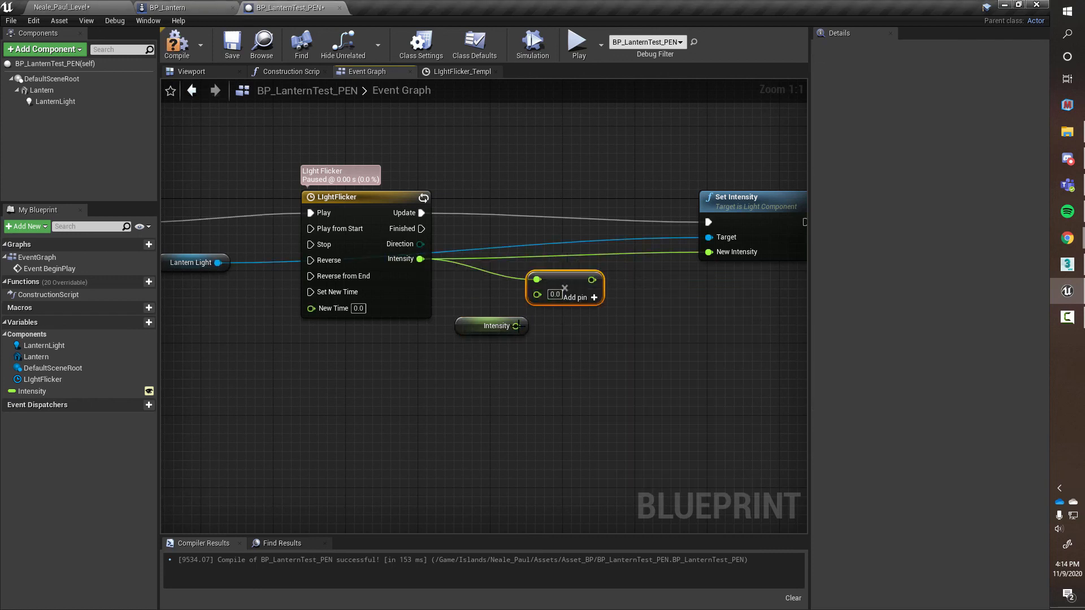
drag(516, 326, 537, 295)
drag(463, 330, 435, 339)
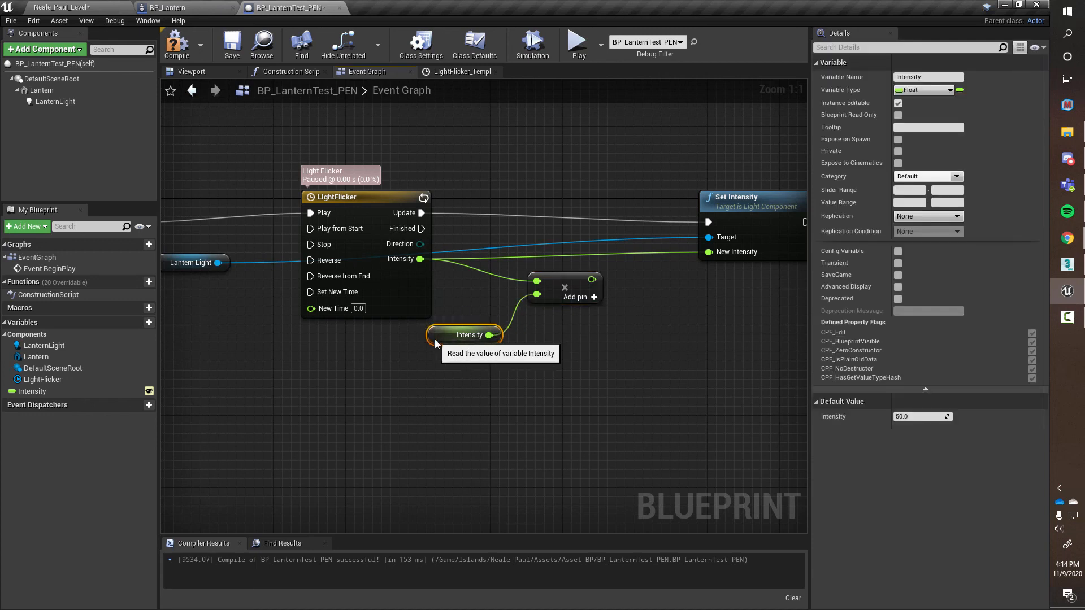
- Feed the multiplication result into Set Intensity's New Intensity input, shift the Set Intensity node slightly lower, and compile the blueprint
drag(590, 280, 710, 252)
right_drag(726, 292, 690, 292)
click(710, 197)
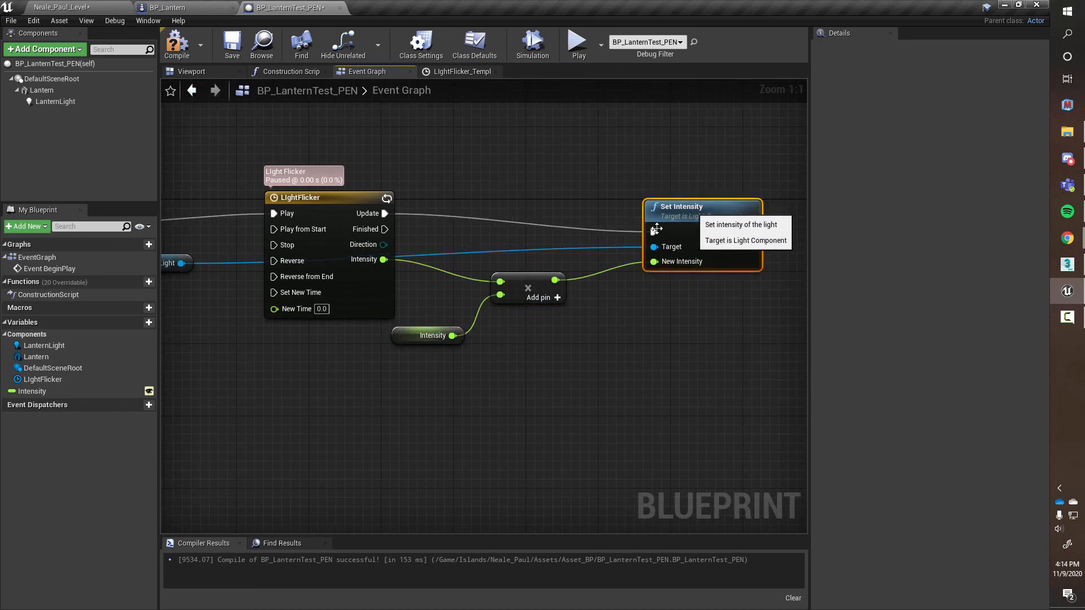
right_drag(237, 137, 335, 110)
click(177, 46)
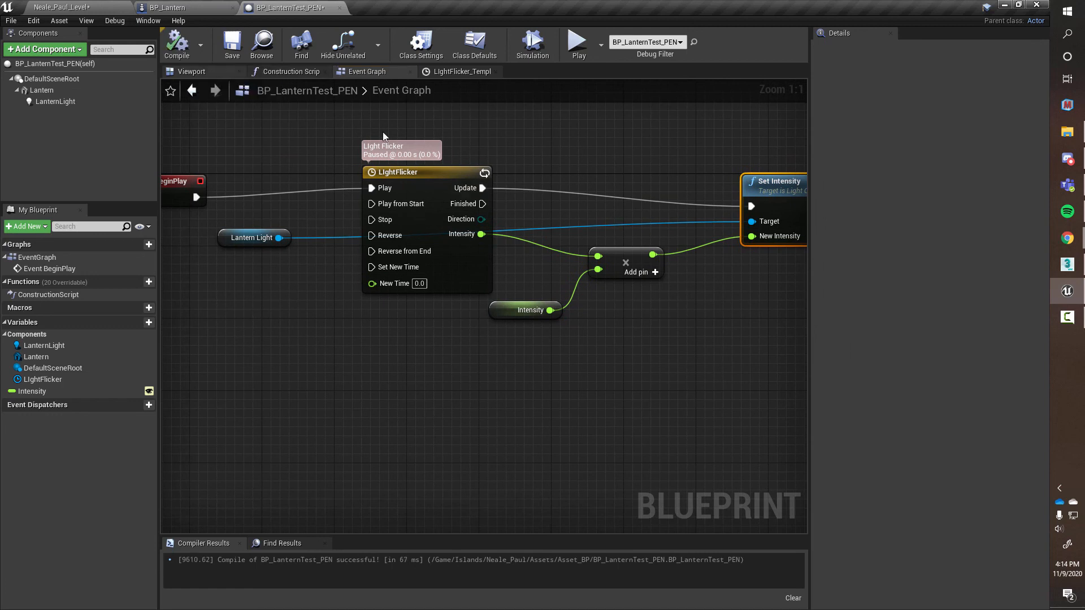
- Play the level to examine the test lantern's flicker, stop the session, and review the multiply wiring in BP_LanternTest_PEN's event graph
click(98, 7)
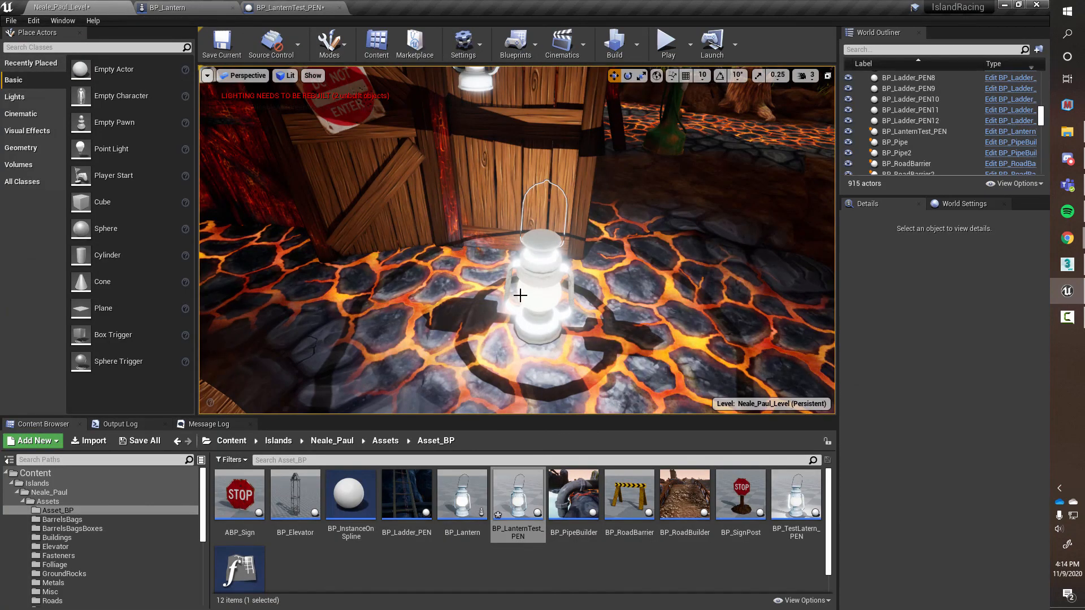
right_drag(516, 290, 533, 320)
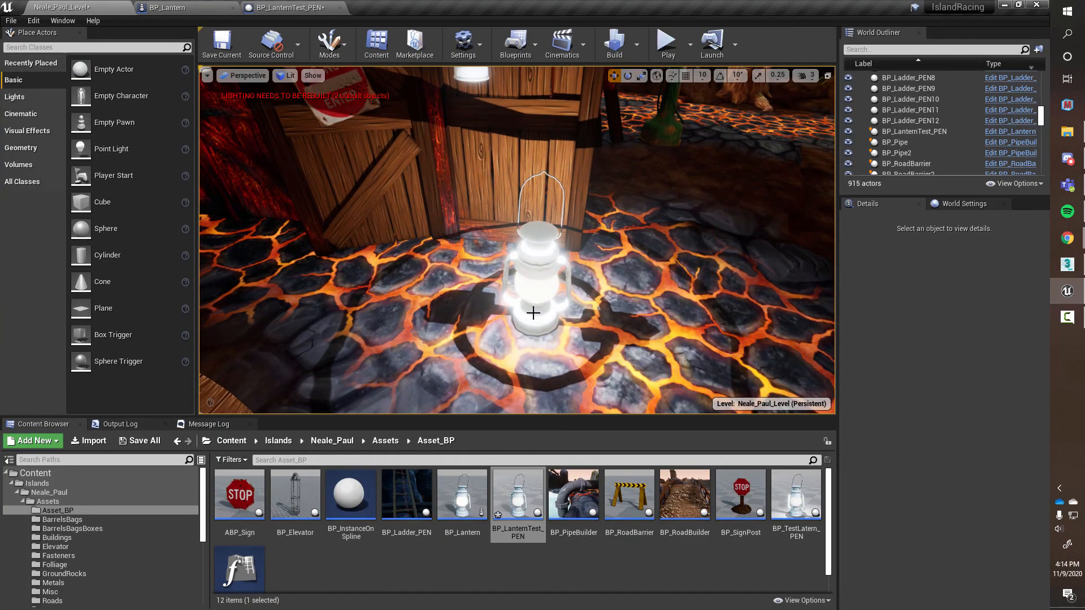
key(alt+p)
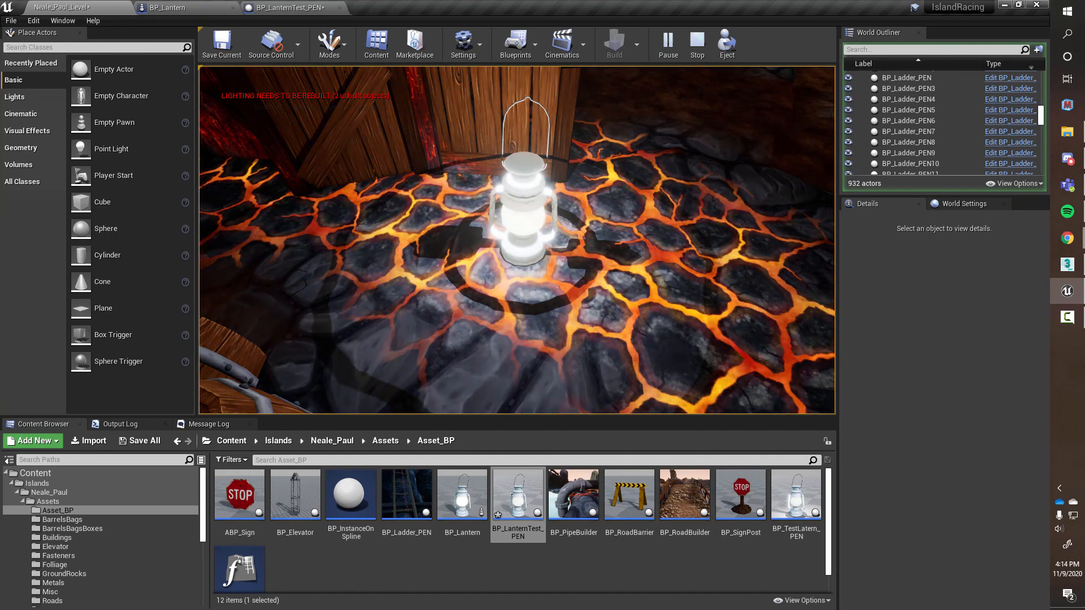
key(Escape)
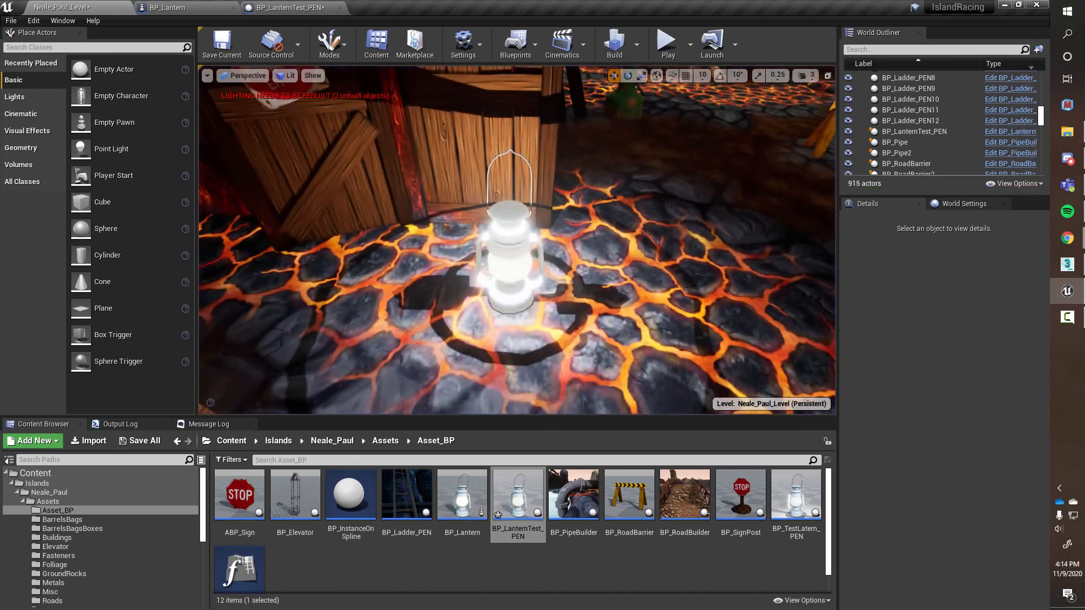
click(300, 7)
scroll(362, 119, up, 4)
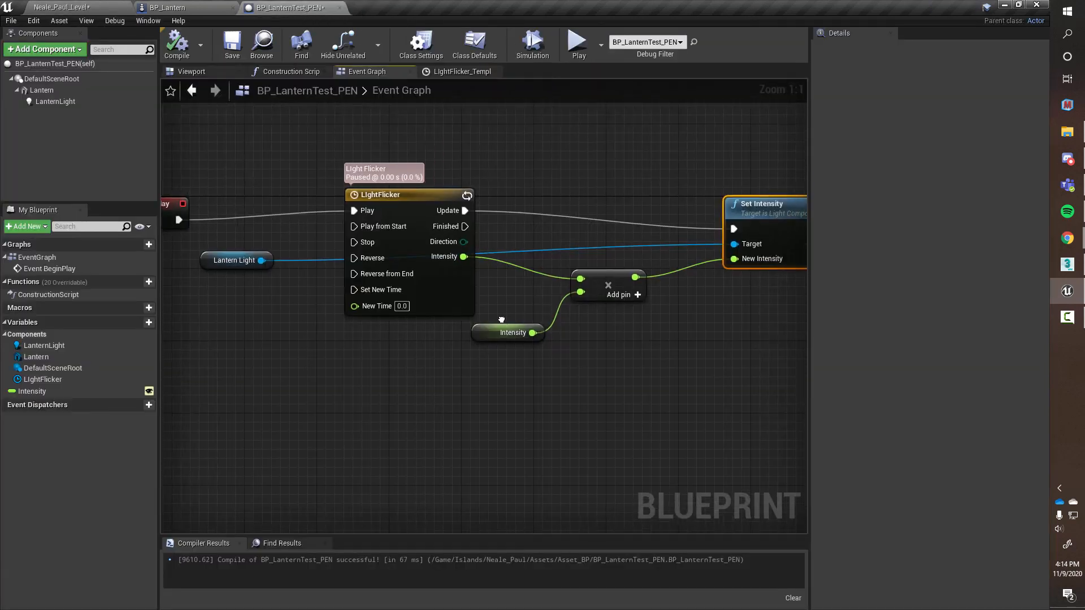
scroll(471, 216, down, 2)
right_drag(472, 216, 370, 237)
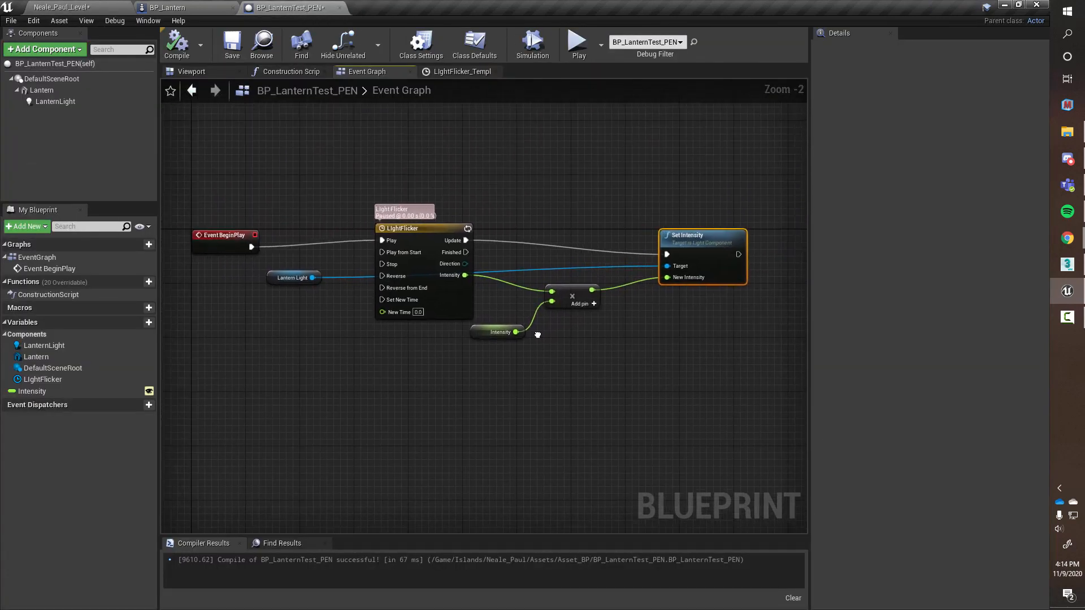